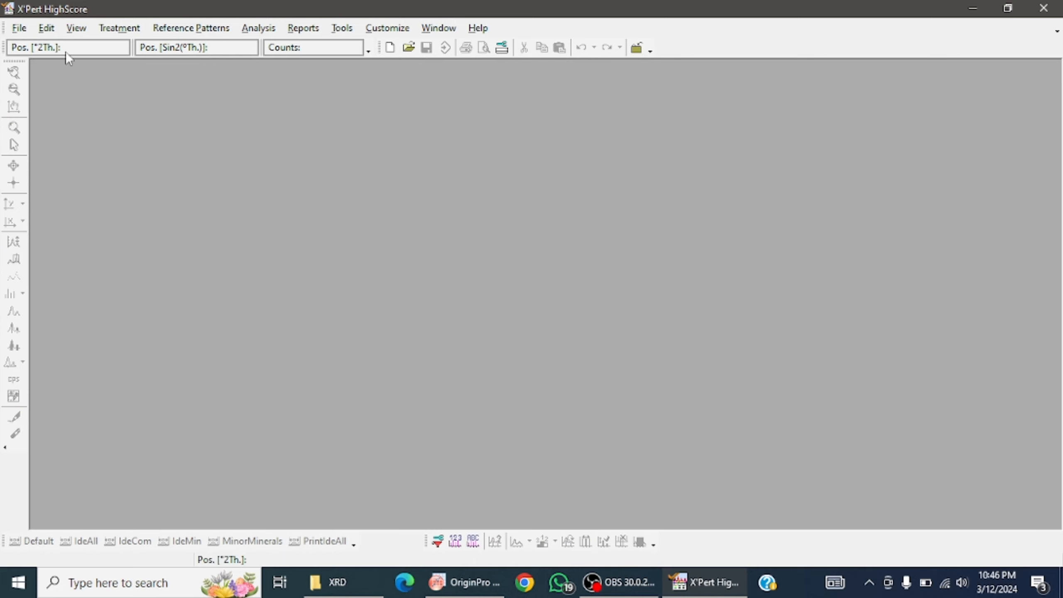
Browse for a data file in the XRD-SCT-NH-1300 folder inside XRD on local disk H.
left_click(20, 30)
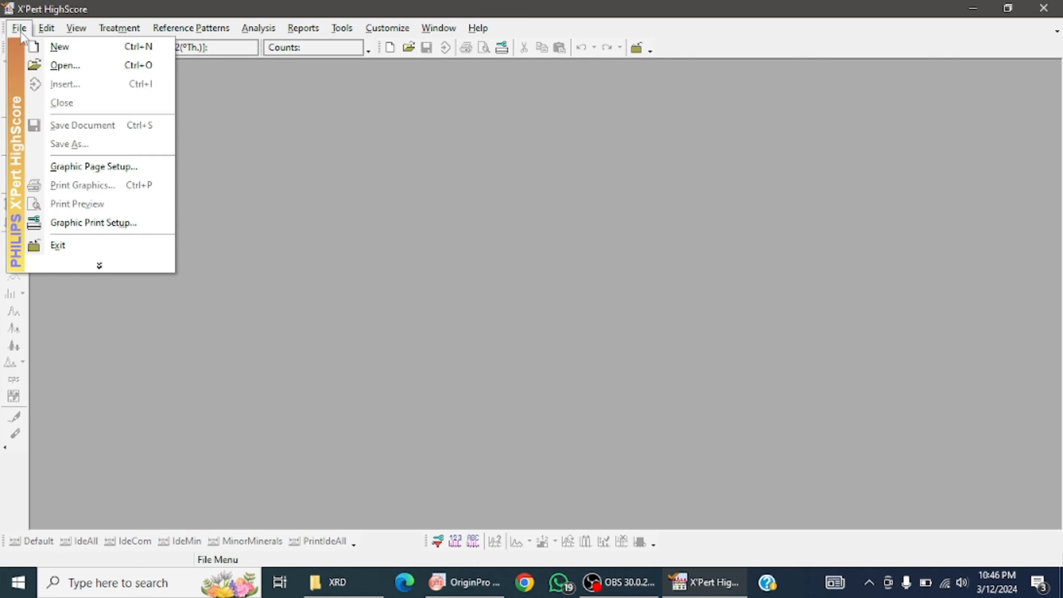
left_click(66, 65)
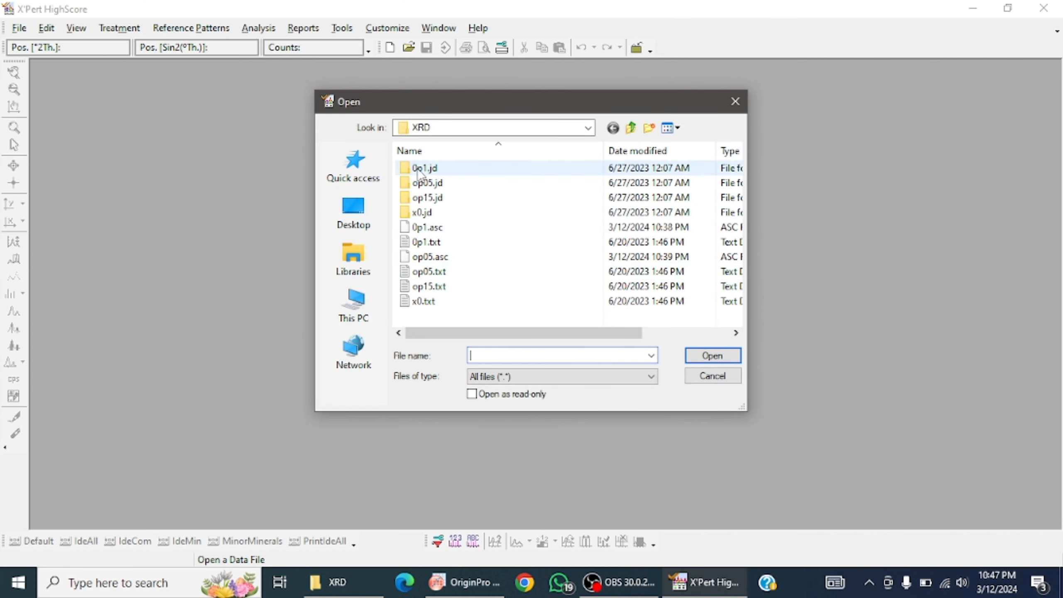
left_click(353, 308)
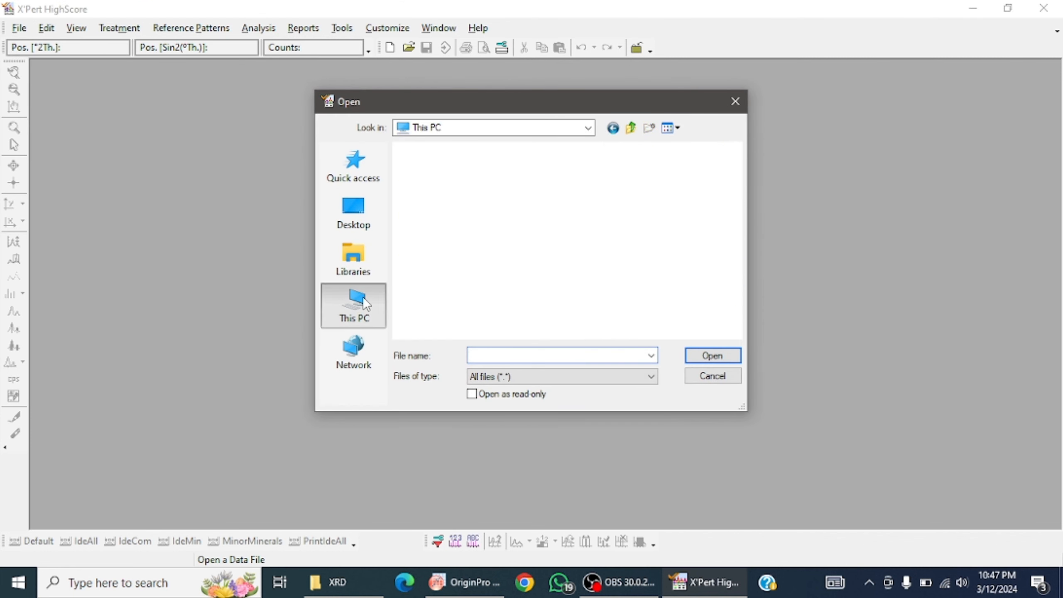
scroll(495, 298, "down", 2)
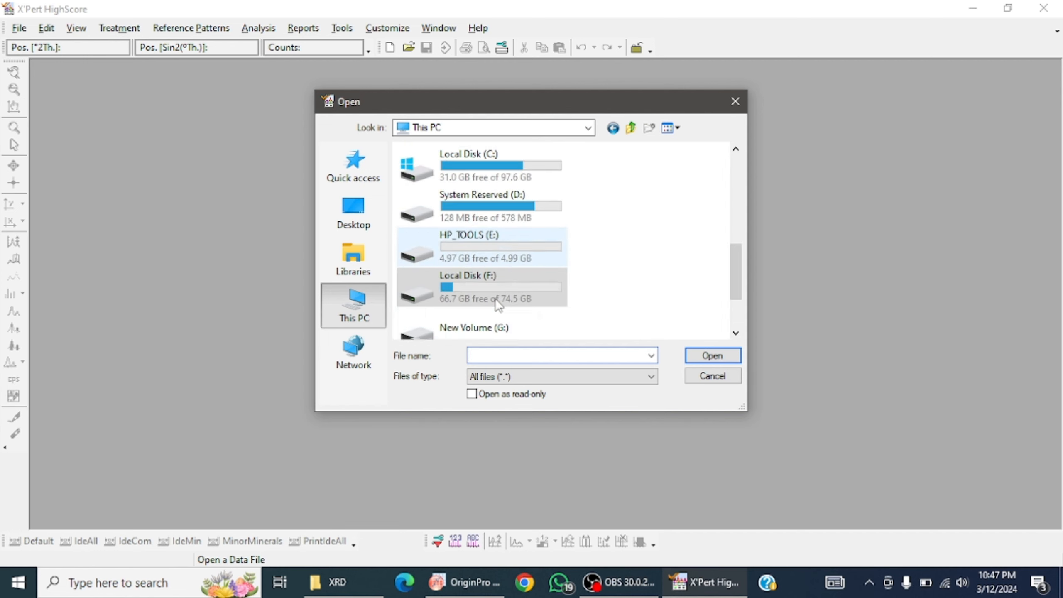
scroll(493, 293, "down", 1)
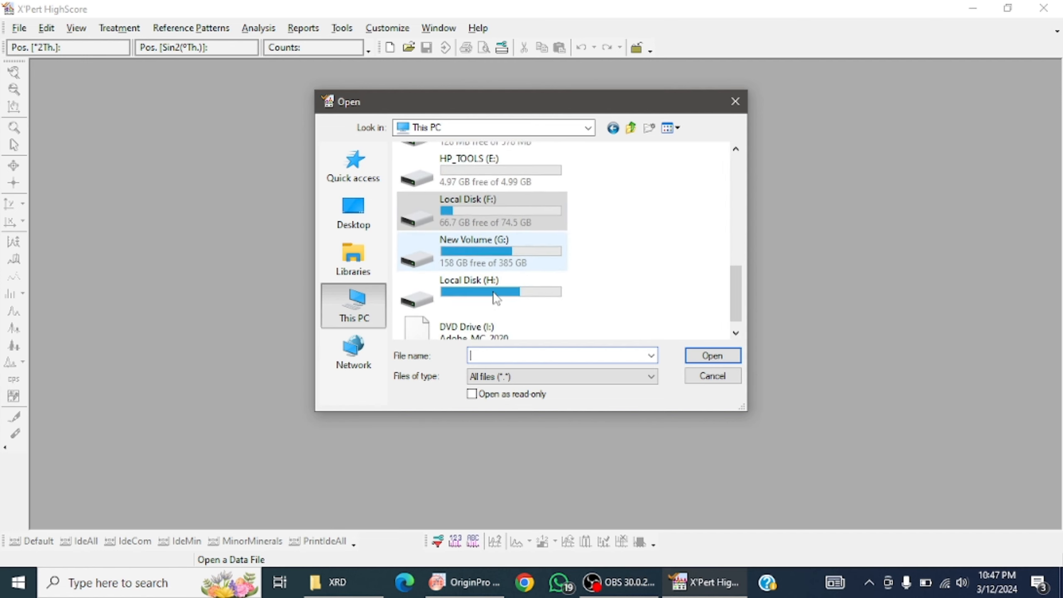
double_click(505, 269)
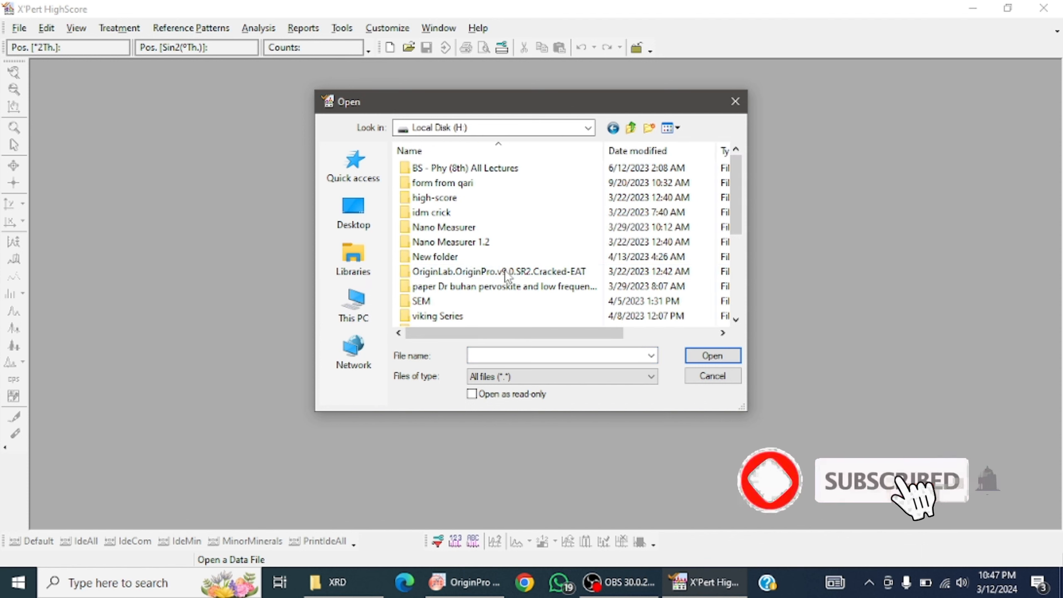
scroll(470, 288, "down", 1)
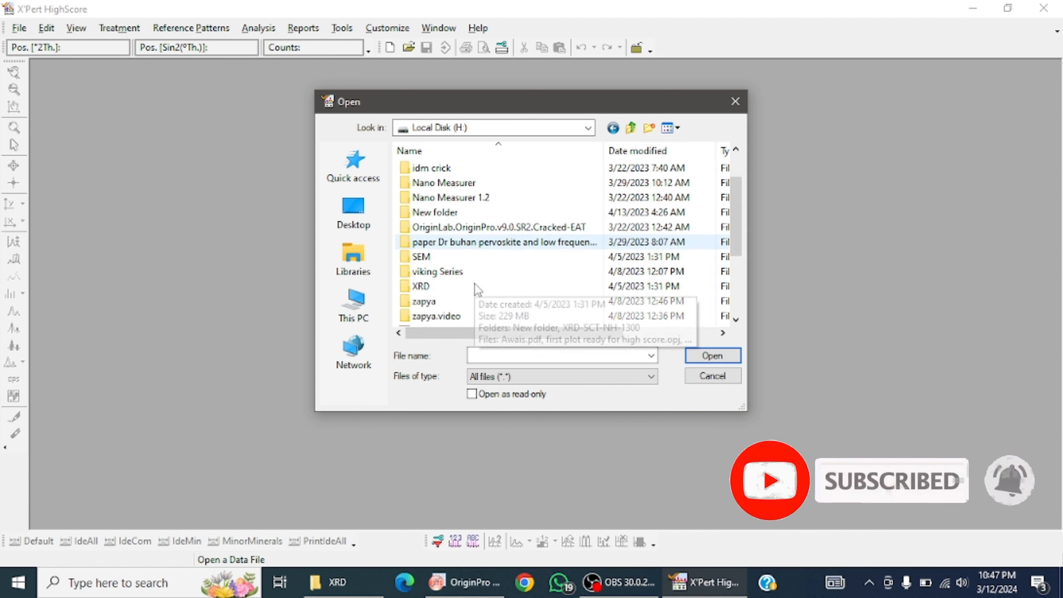
double_click(455, 285)
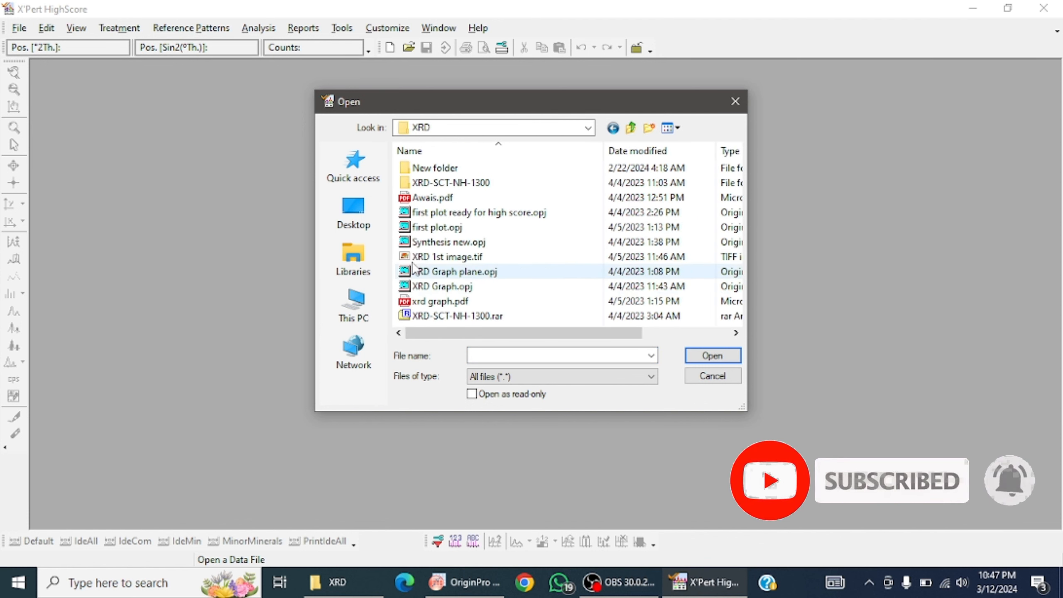
double_click(472, 185)
double_click(463, 163)
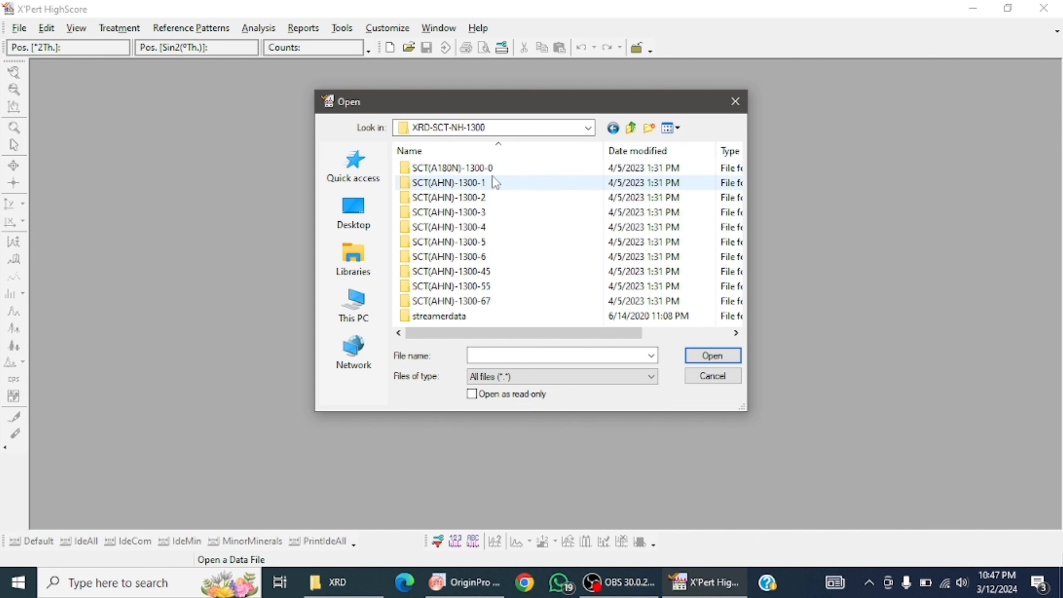
Open the scan file sct-0.asc from the SCT(A180N)-1300-0 folder.
left_click(513, 172)
left_click(513, 172)
left_click(513, 172)
double_click(514, 171)
left_click(530, 167)
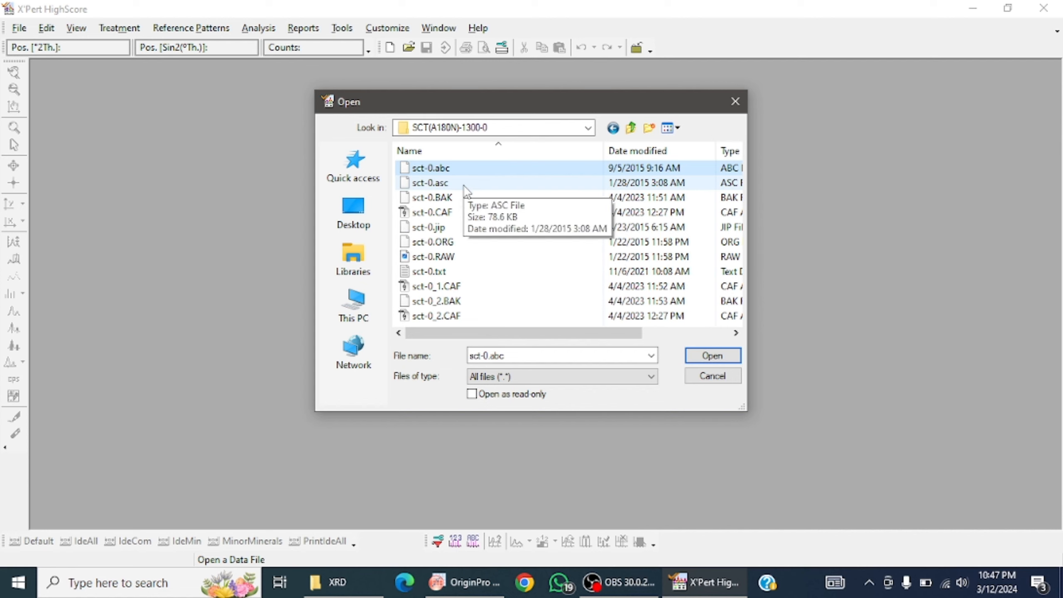
left_click(444, 184)
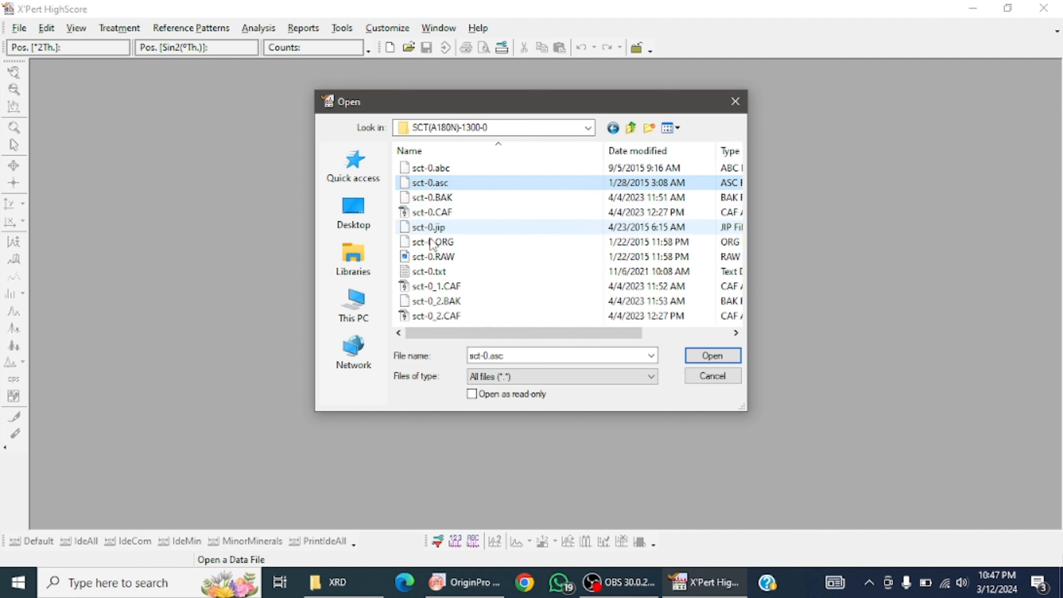
left_click(455, 186)
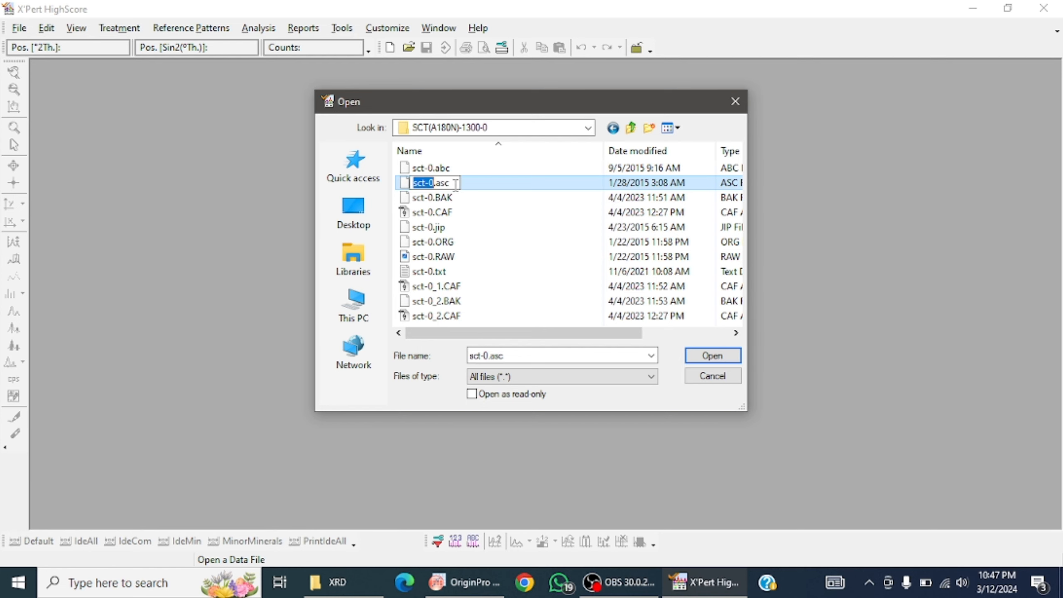
key("Escape")
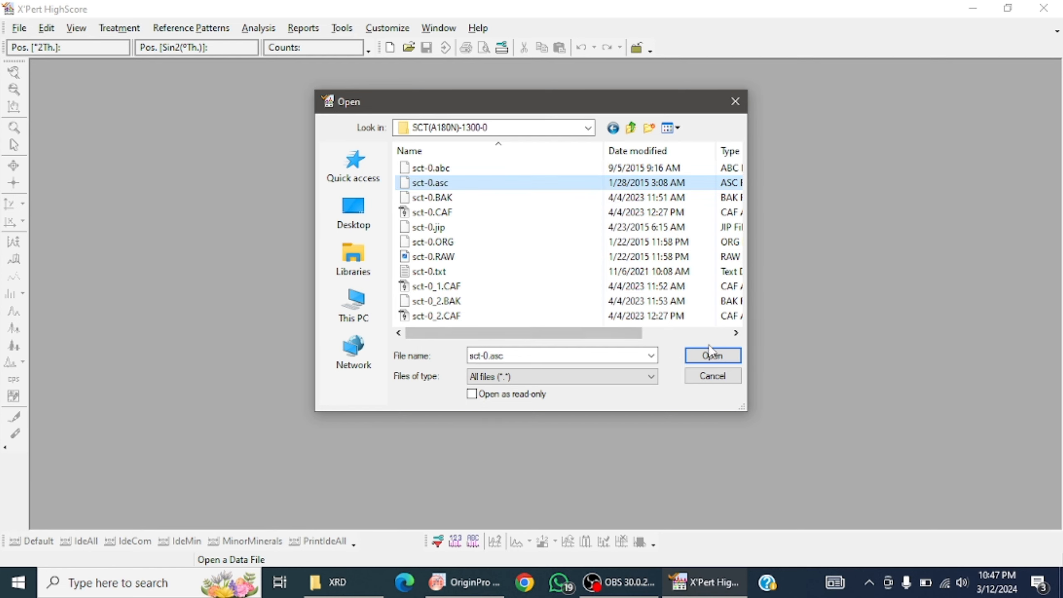
left_click(711, 356)
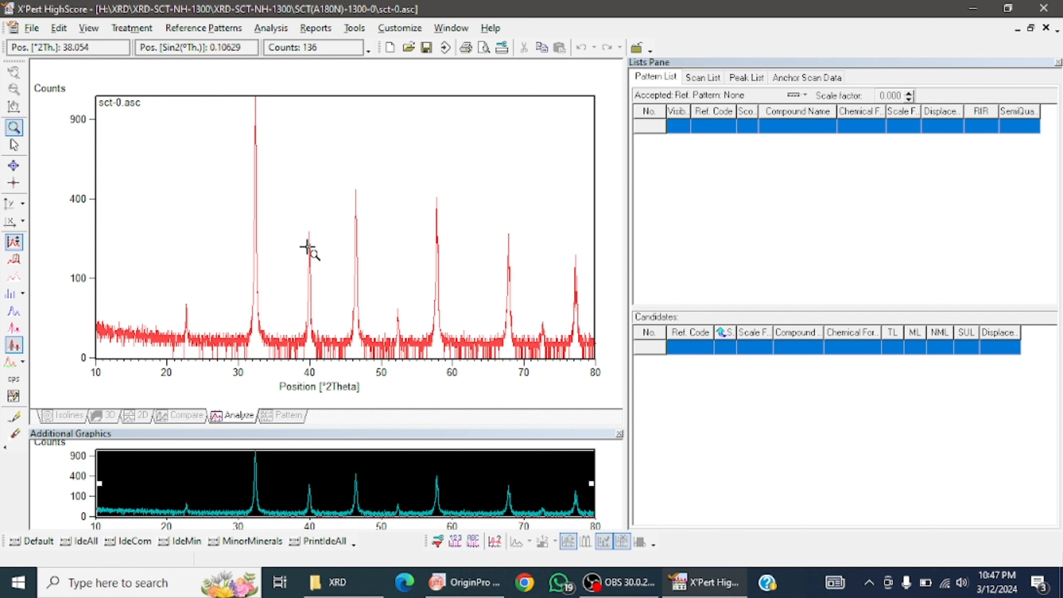
Run a peak search on the scan with the preset parameters and accept the found peaks.
left_click(131, 28)
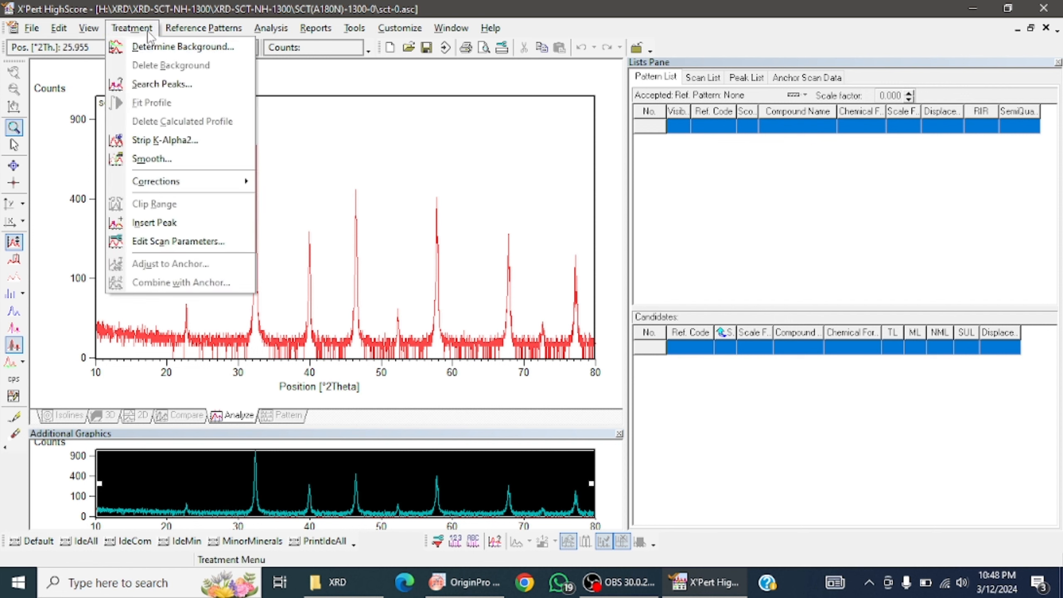
left_click(186, 86)
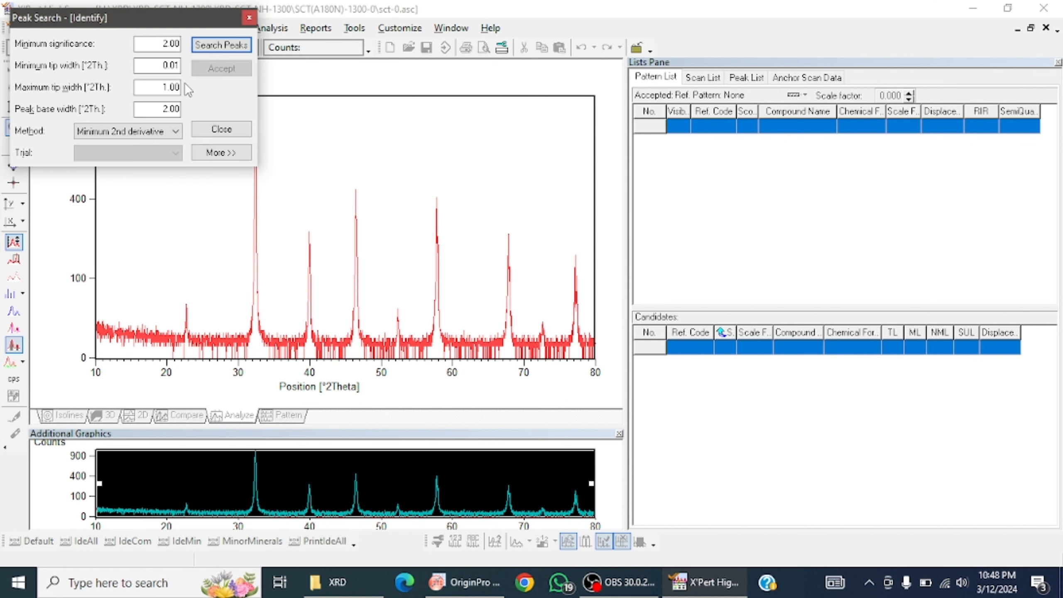
left_click(227, 46)
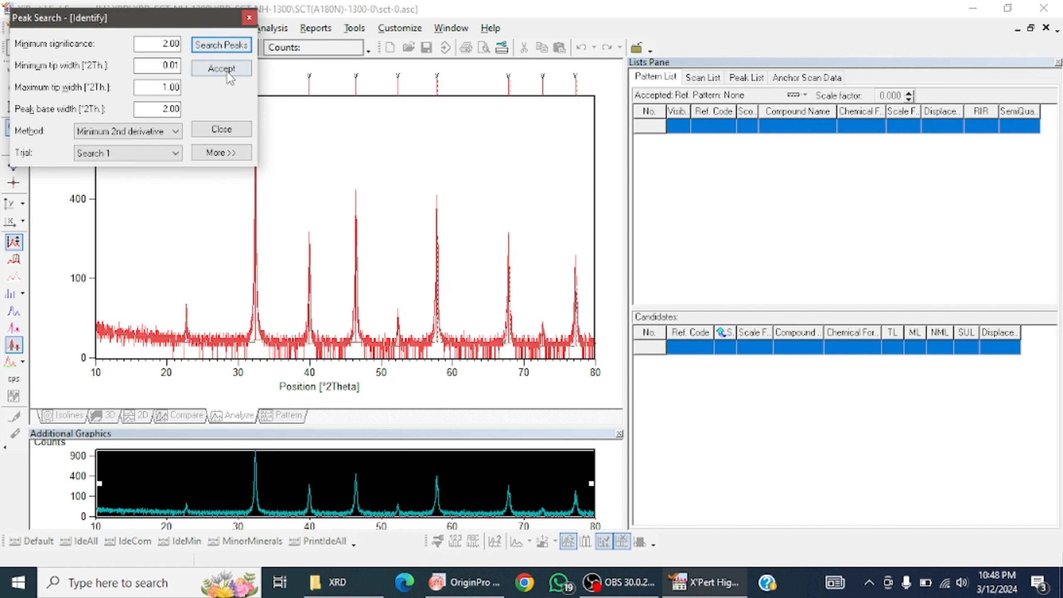
left_click(228, 68)
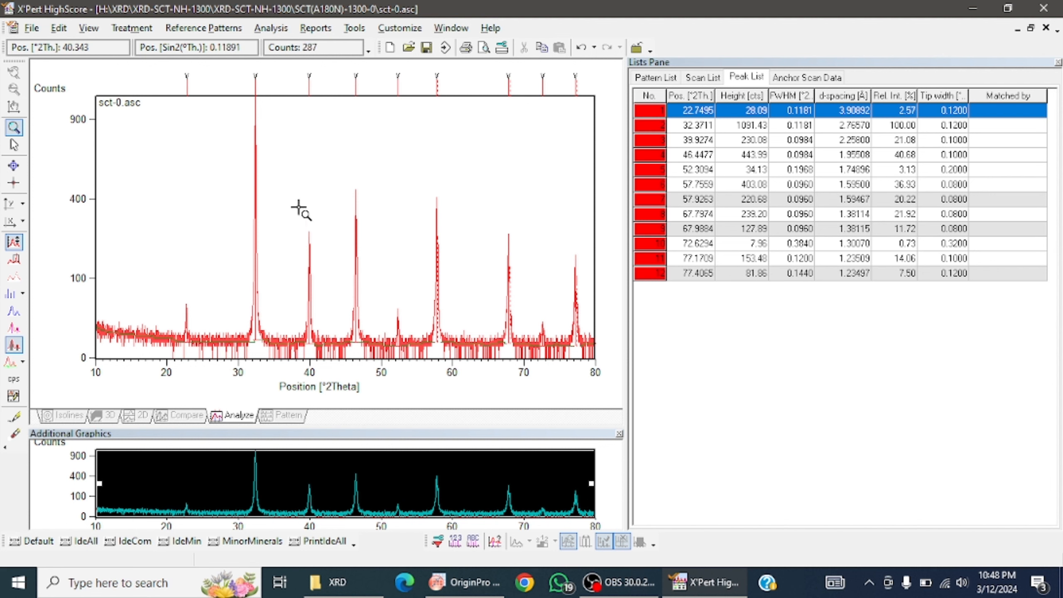
Start a Search-Match and clear all element selections in the chemistry restrictions of the Untitled restriction set.
left_click(273, 29)
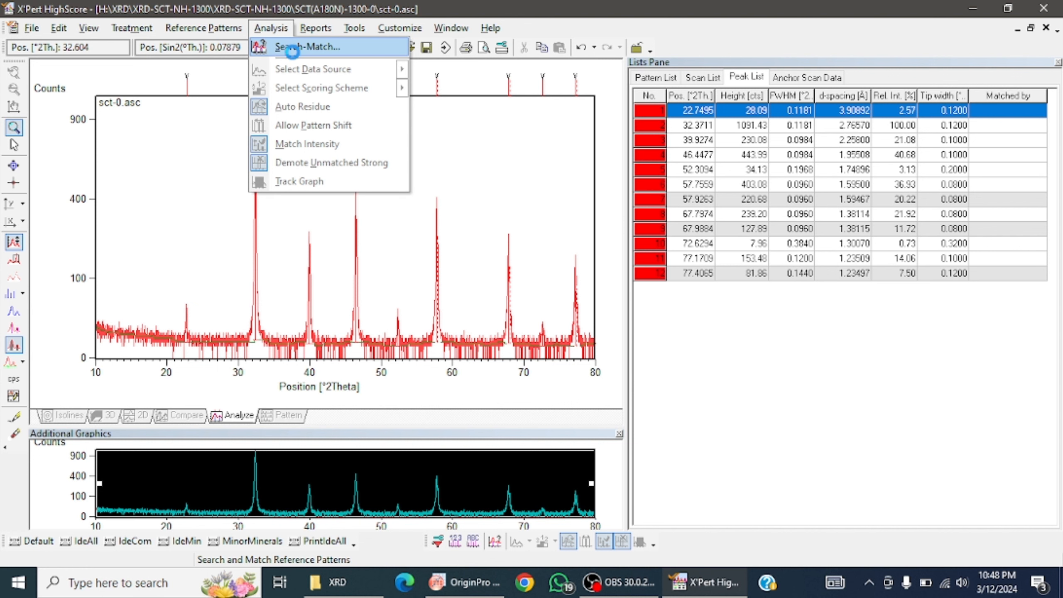
left_click(292, 49)
left_click(62, 45)
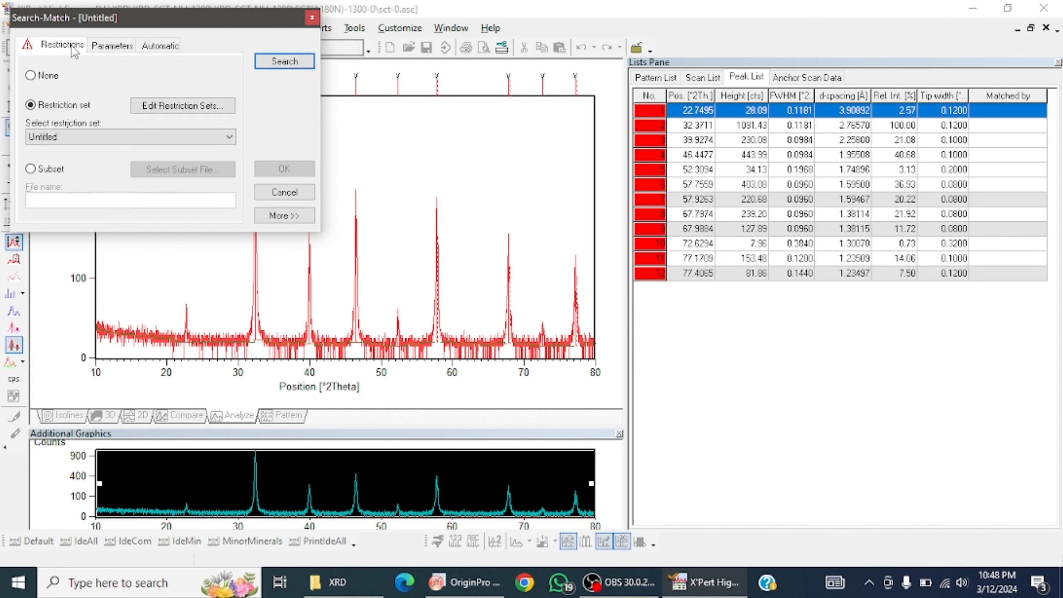
left_click(176, 111)
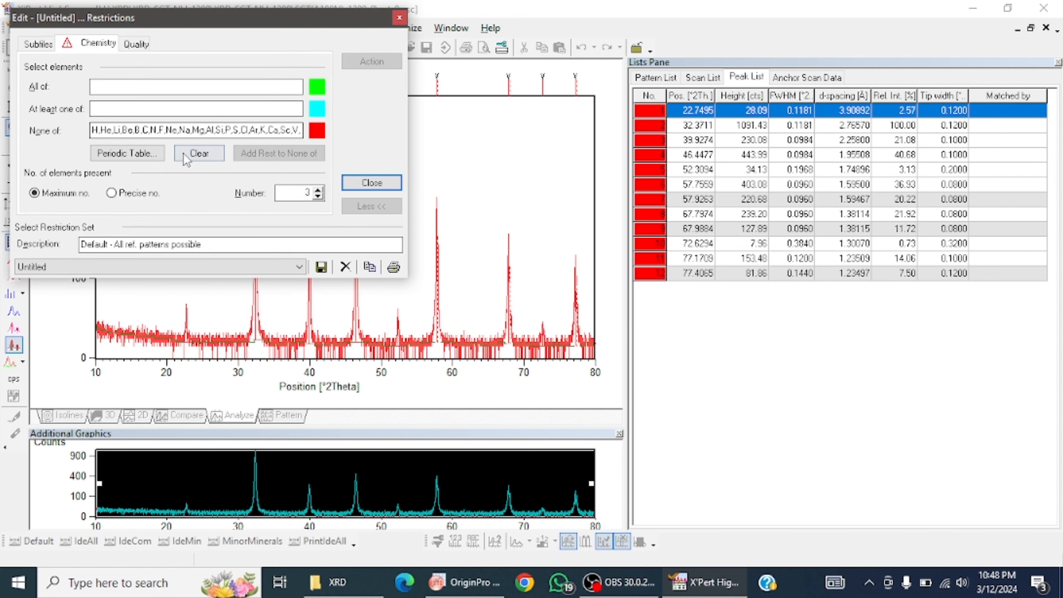
left_click(199, 153)
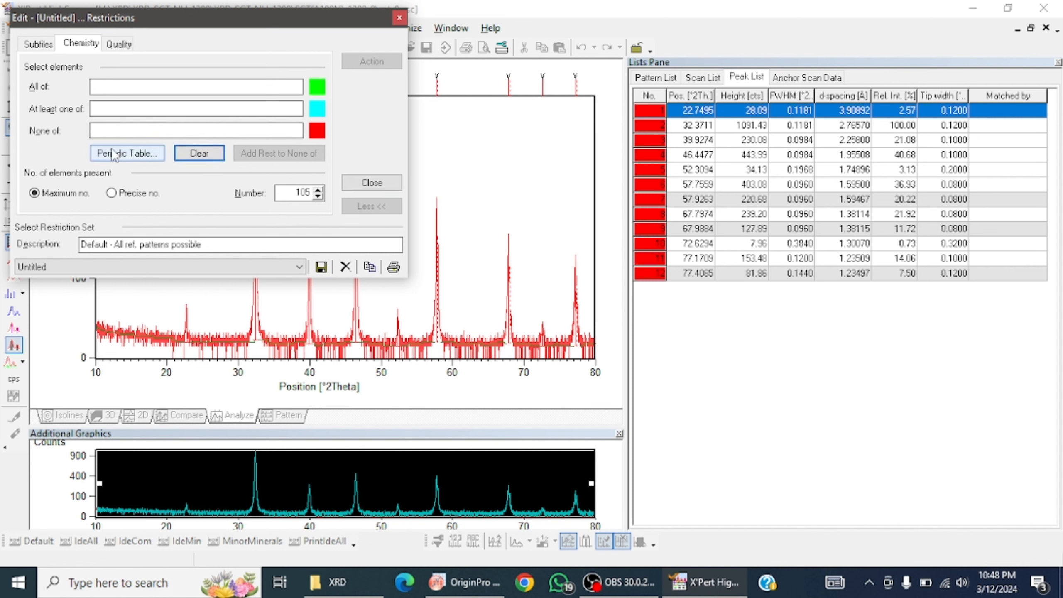
Select strontium, titanium and oxygen in the periodic table as "All of" elements for the restriction set.
left_click(181, 92)
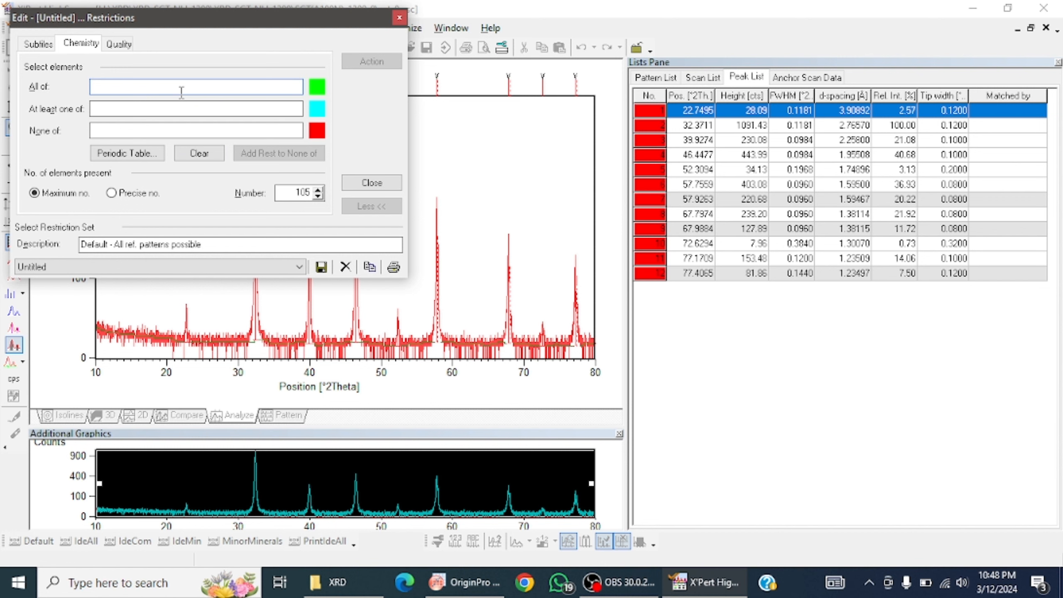
left_click(141, 152)
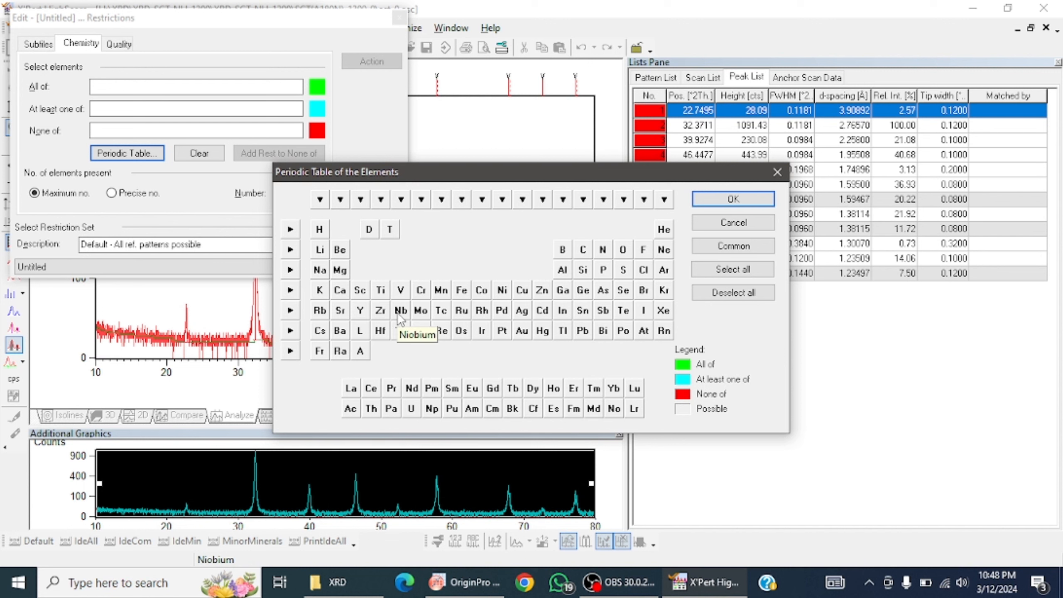
left_click(342, 312)
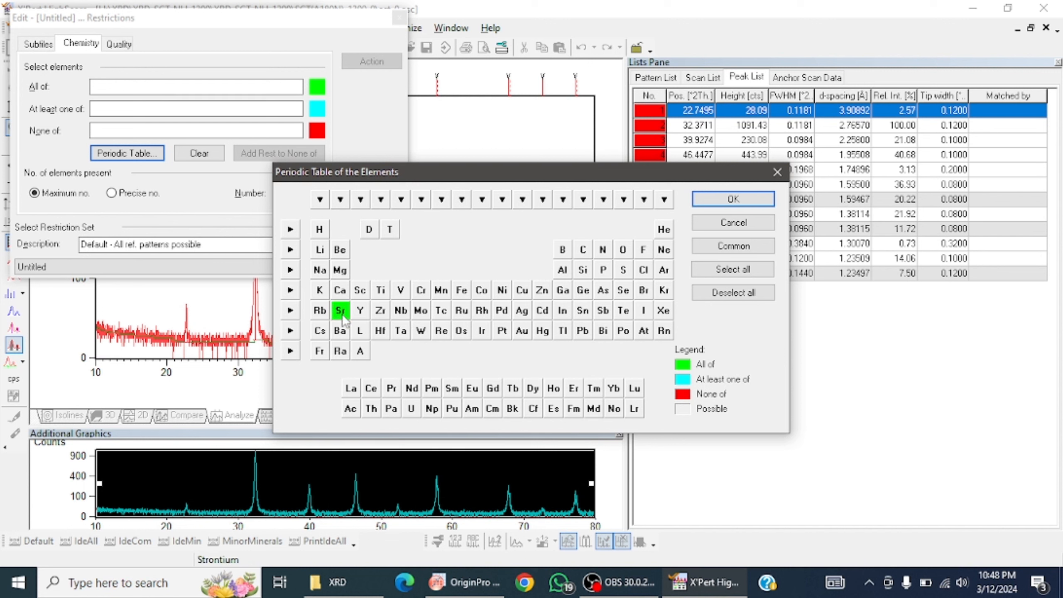
left_click(380, 289)
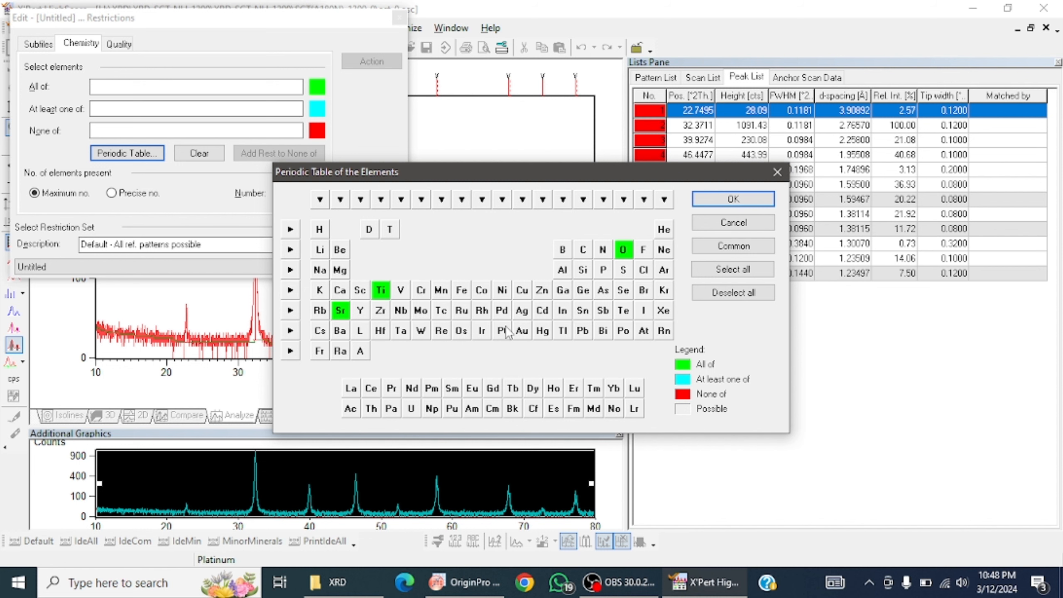
left_click(732, 199)
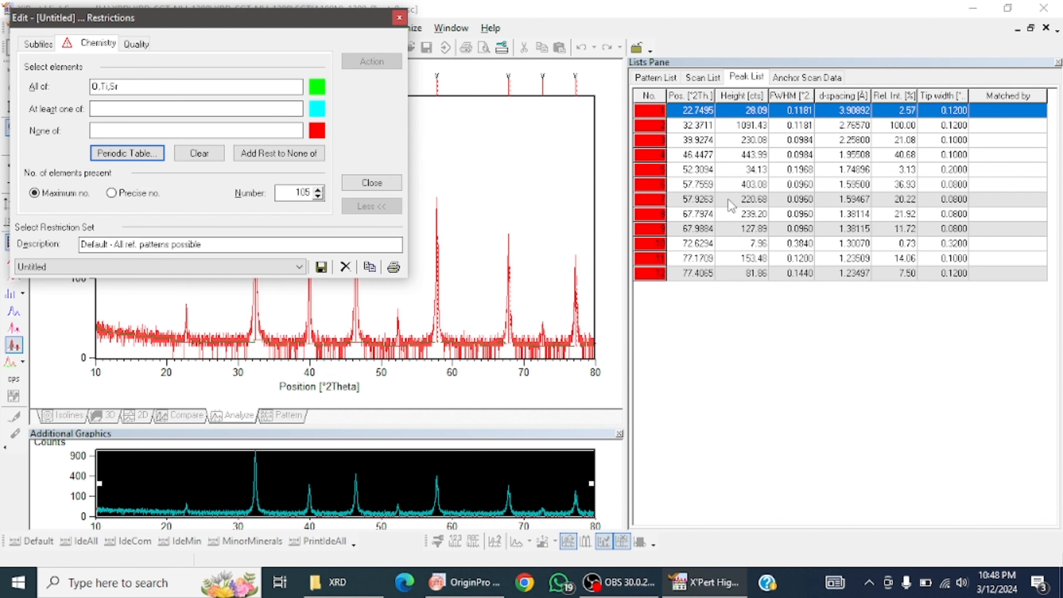
Exclude all remaining elements with "None of", empty the "All of" list, and close the restriction editor.
left_click(252, 158)
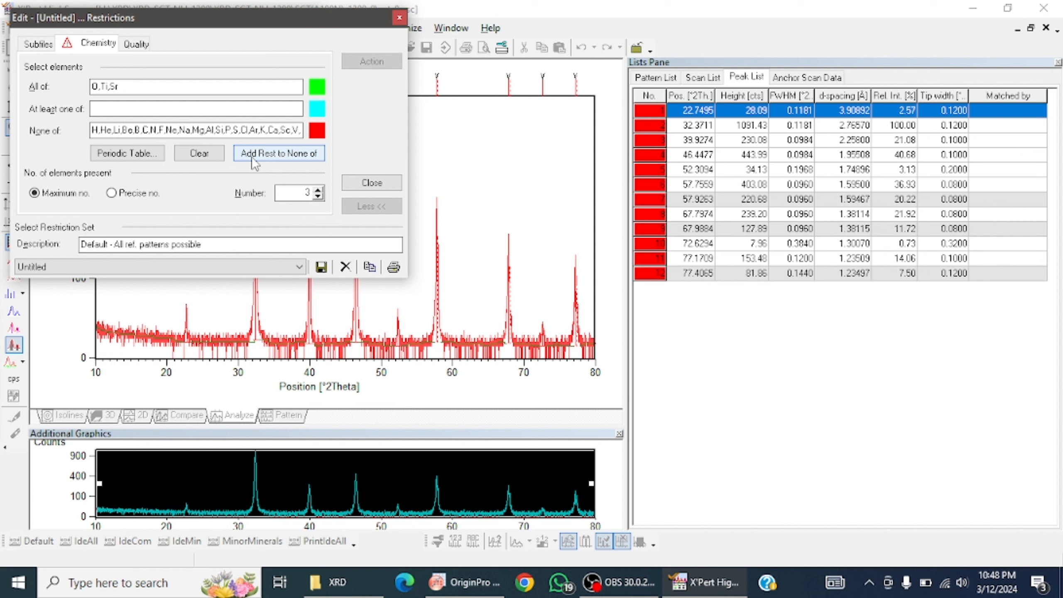
left_click(188, 85)
key("BackSpace")
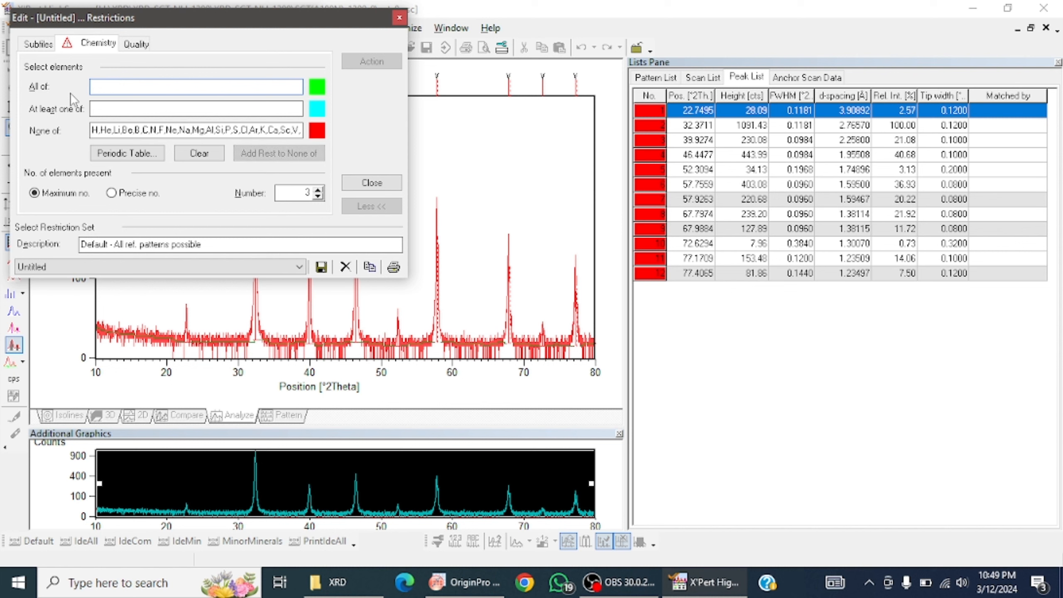
left_click(371, 183)
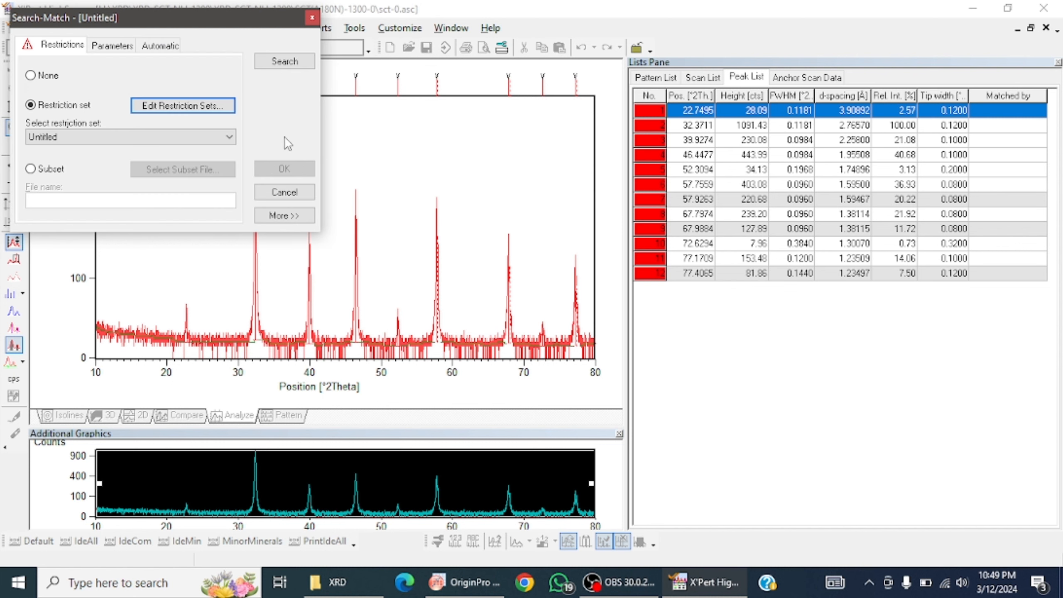
Run the Search-Match with the edited restriction set and accept the candidate list.
left_click(294, 64)
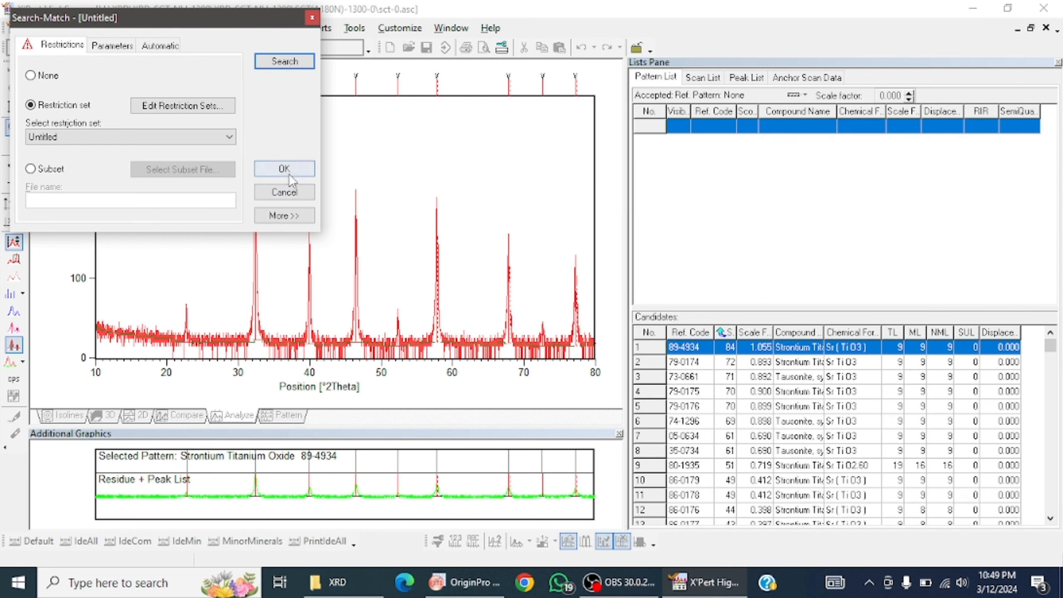
left_click(284, 168)
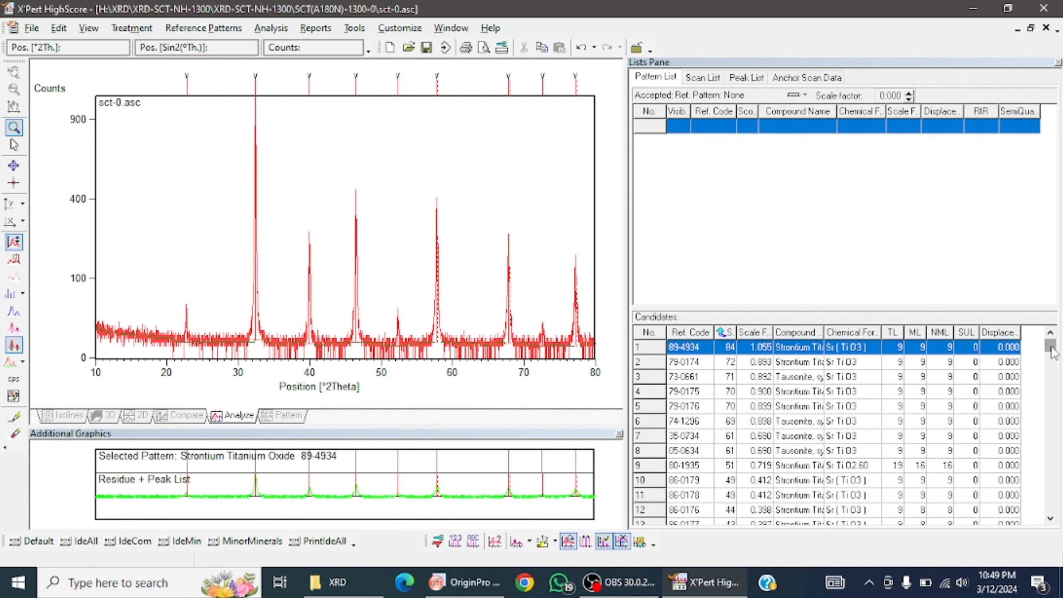
Add candidate 89-4934, Strontium Titanium Oxide, to the accepted patterns and display the pattern comparison with the peak list.
mouse_move(1051, 352)
left_mouse_down()
mouse_move(1050, 418)
mouse_move(1043, 348)
left_mouse_up()
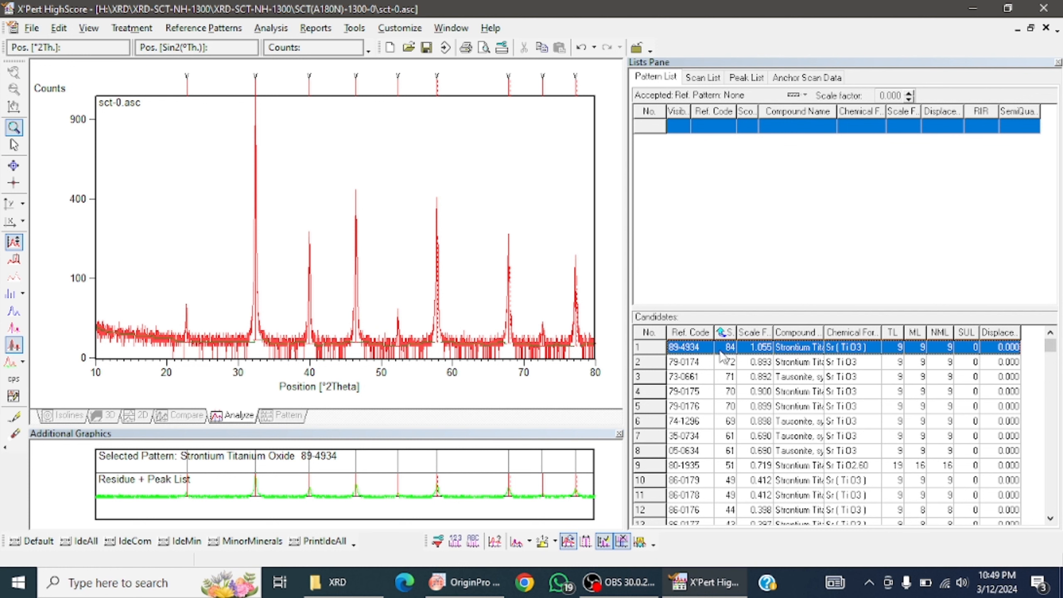
left_click_drag(704, 206, 661, 152)
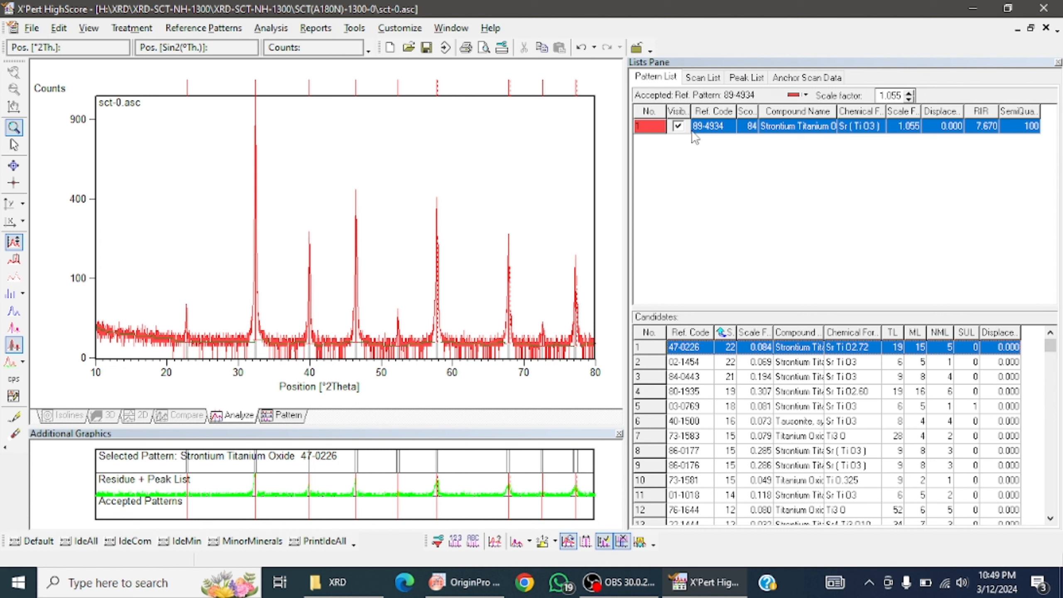
left_click(293, 418)
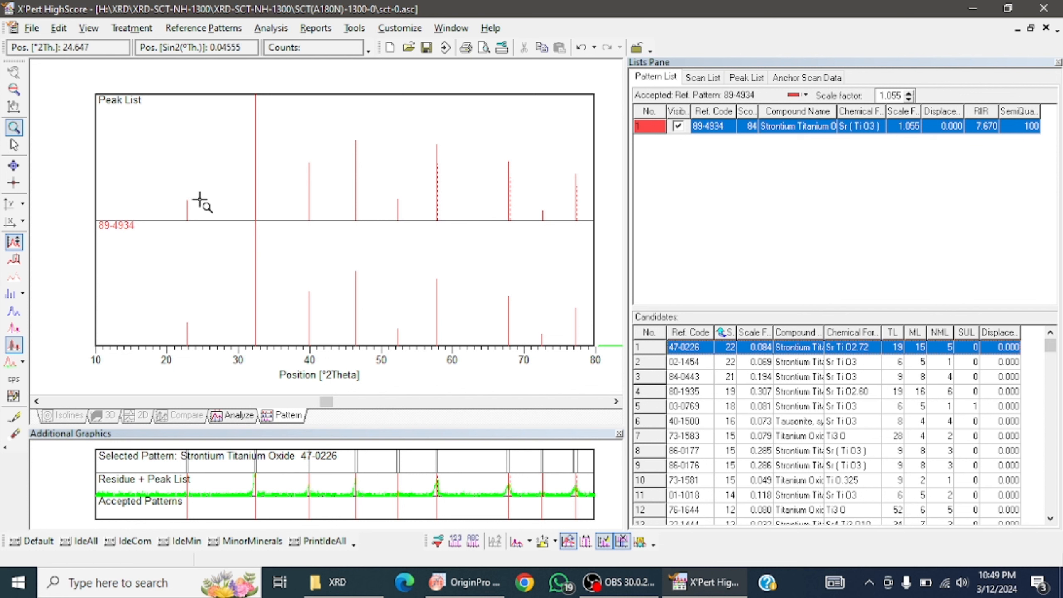
Compare the strongest peak near 32° with pattern 89-4934, and add candidate 47-0226 to the accepted patterns as a hidden pattern.
left_click_drag(212, 194, 300, 265)
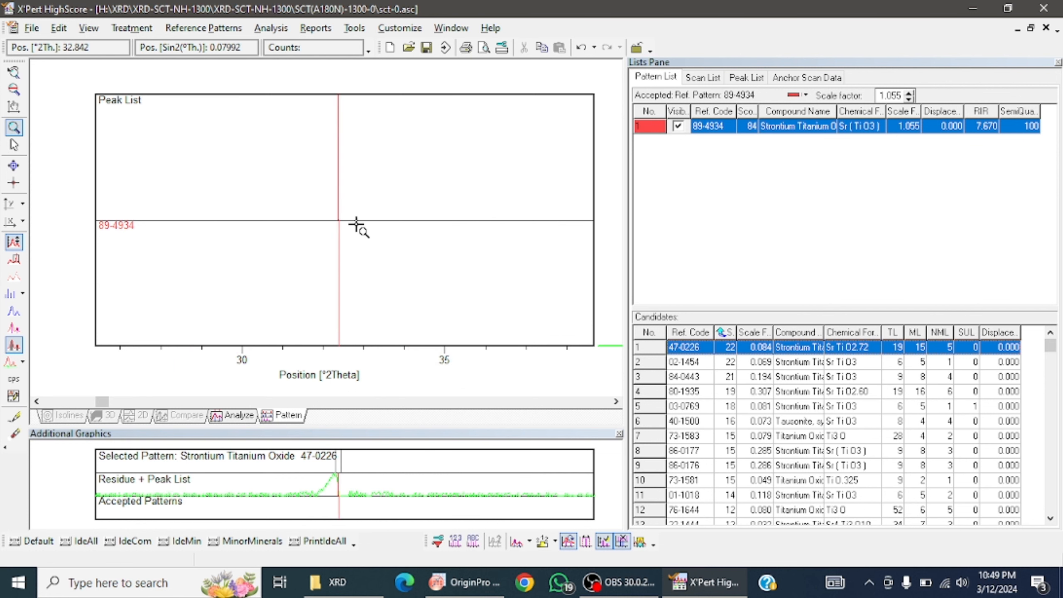
left_click(14, 74)
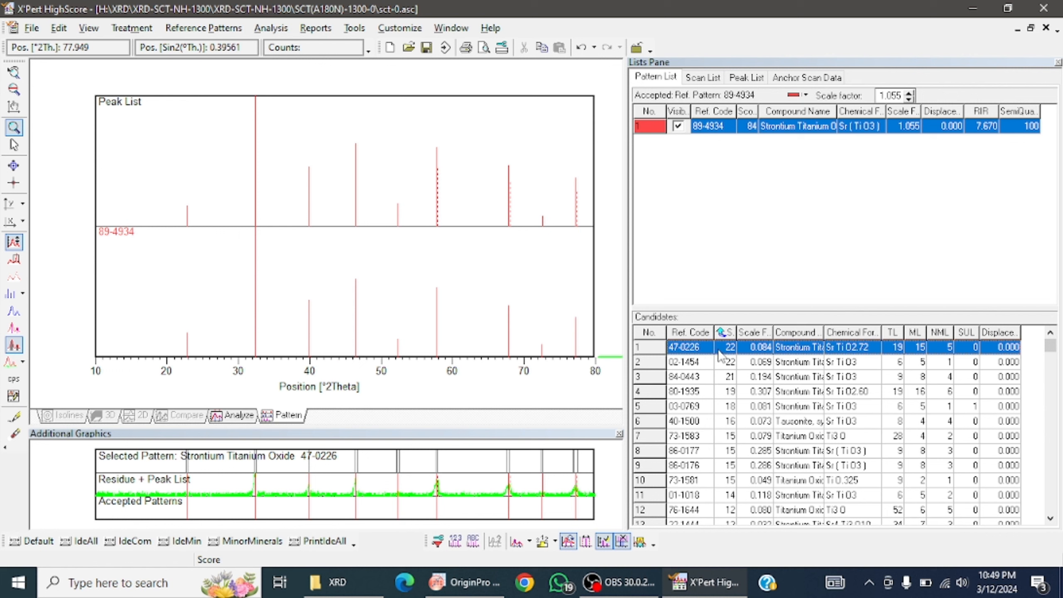
left_click_drag(720, 355, 706, 206)
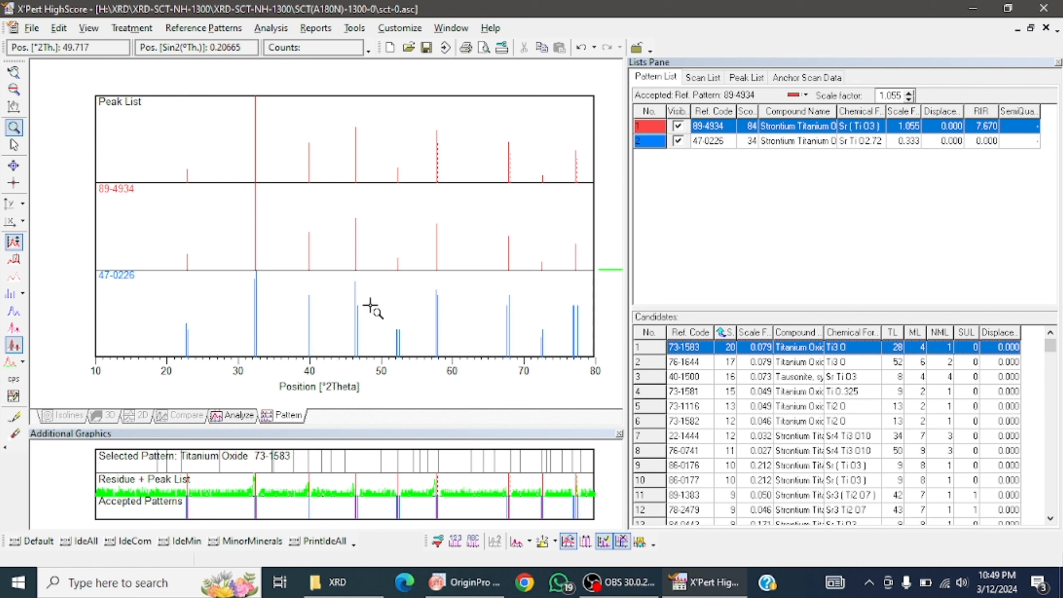
left_click(680, 141)
Add candidates 73-1583, Titanium Oxide, and 40-1500, Tausonite, to the accepted patterns and hide both from the comparison.
left_click_drag(710, 348, 715, 194)
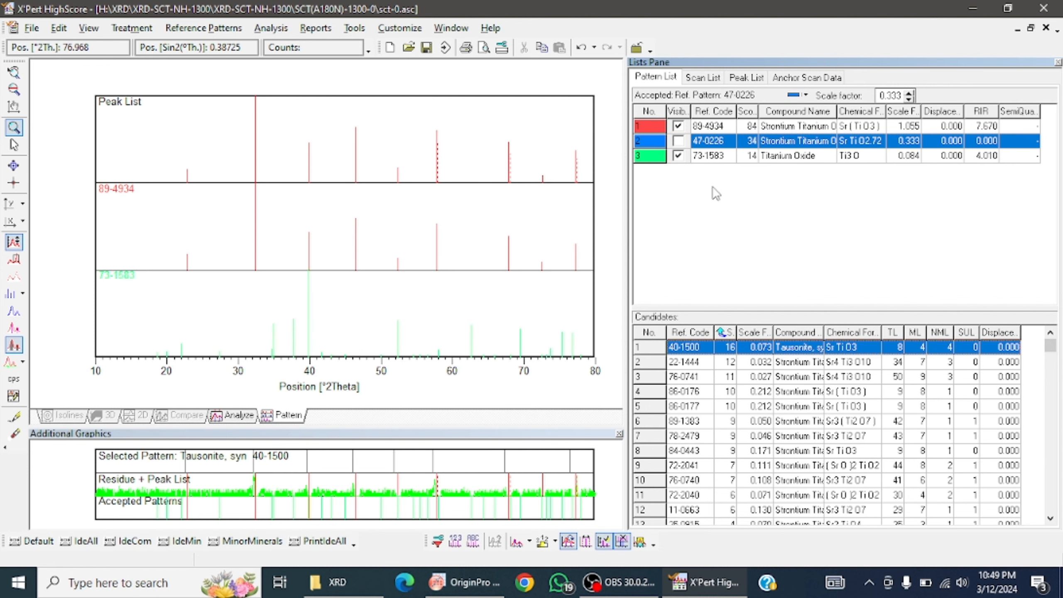
left_click_drag(703, 343, 706, 243)
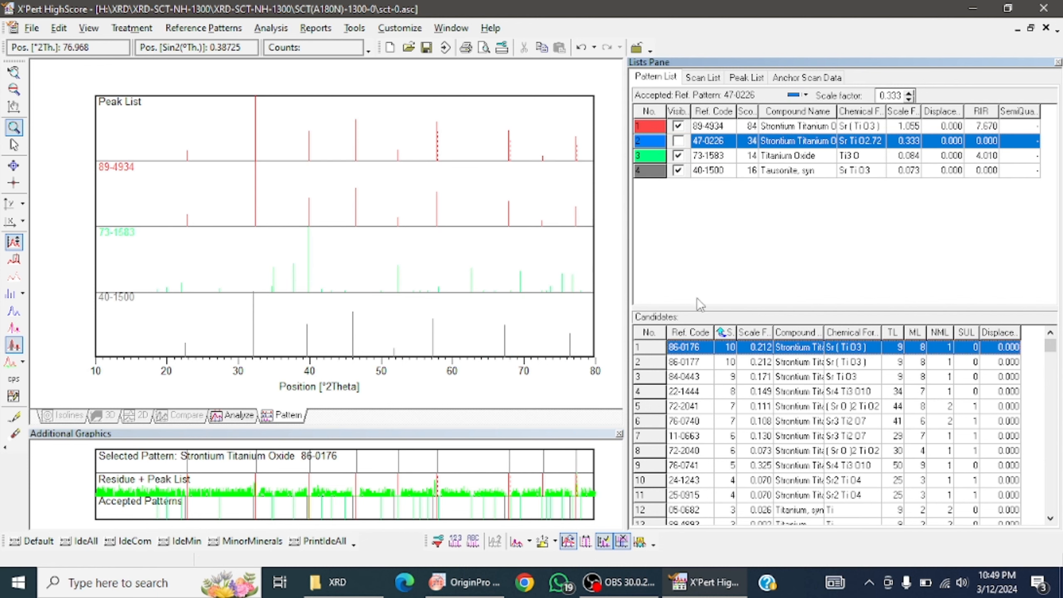
left_click(678, 156)
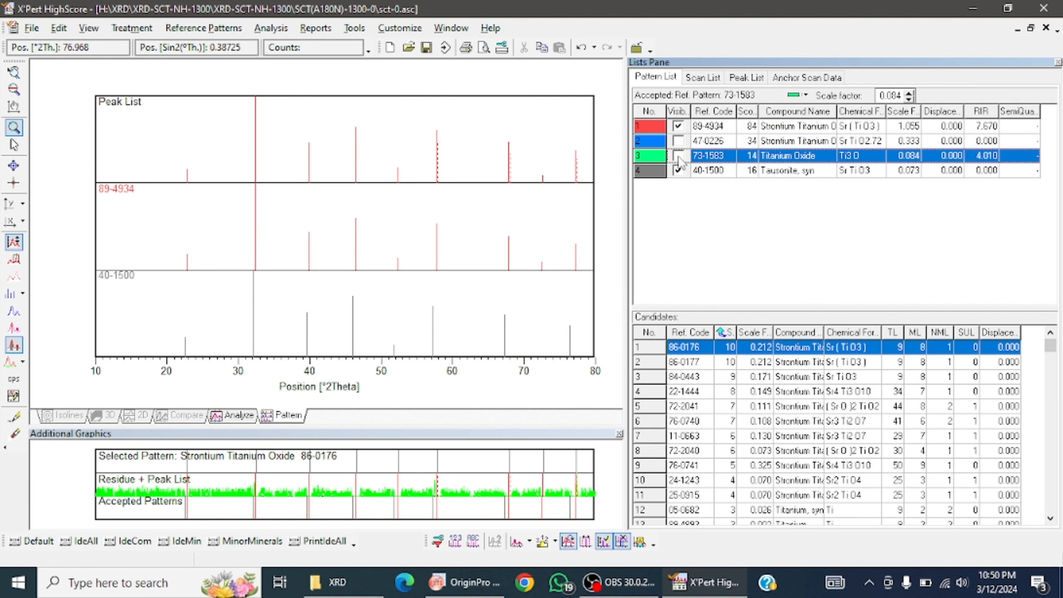
left_click(678, 170)
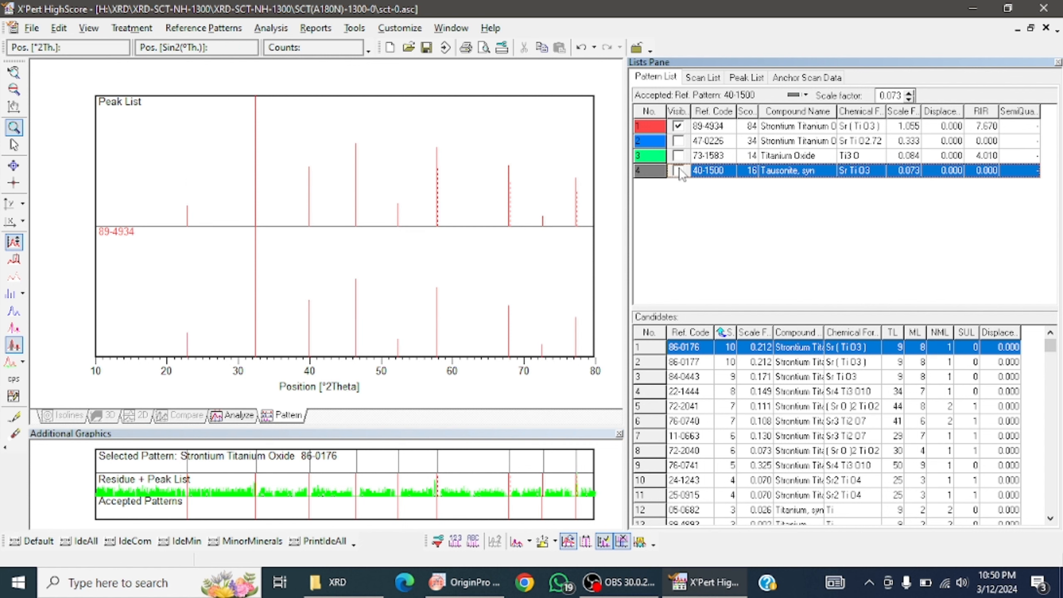
Accept candidate 86-0176, compare its main peak with the peak list while 89-4934 is hidden, and show only 89-4934 again.
left_click_drag(705, 347, 720, 259)
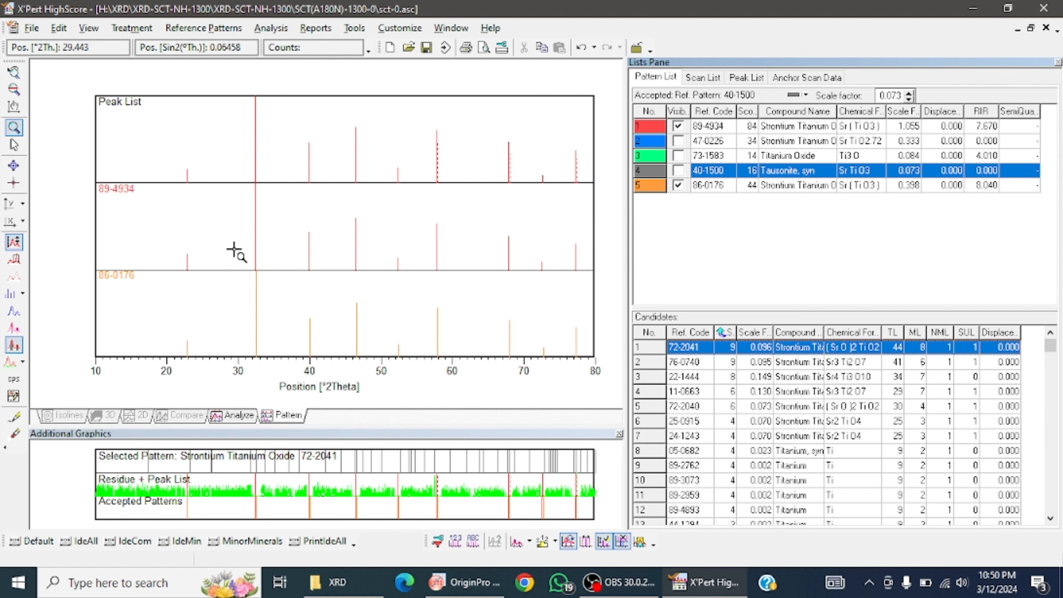
left_click(678, 126)
left_click_drag(230, 202, 291, 255)
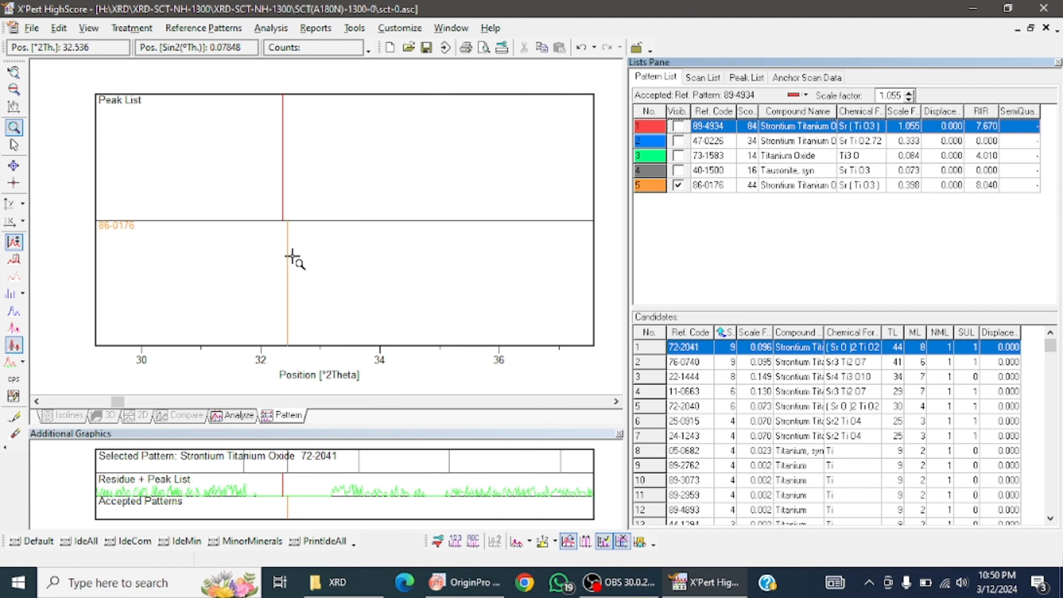
left_click(16, 76)
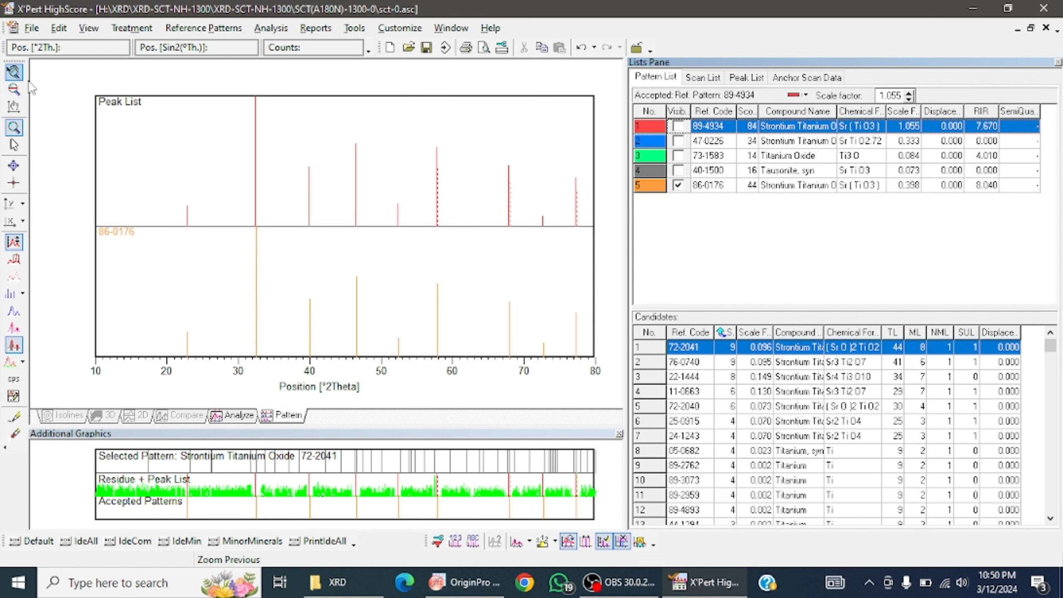
left_click(678, 127)
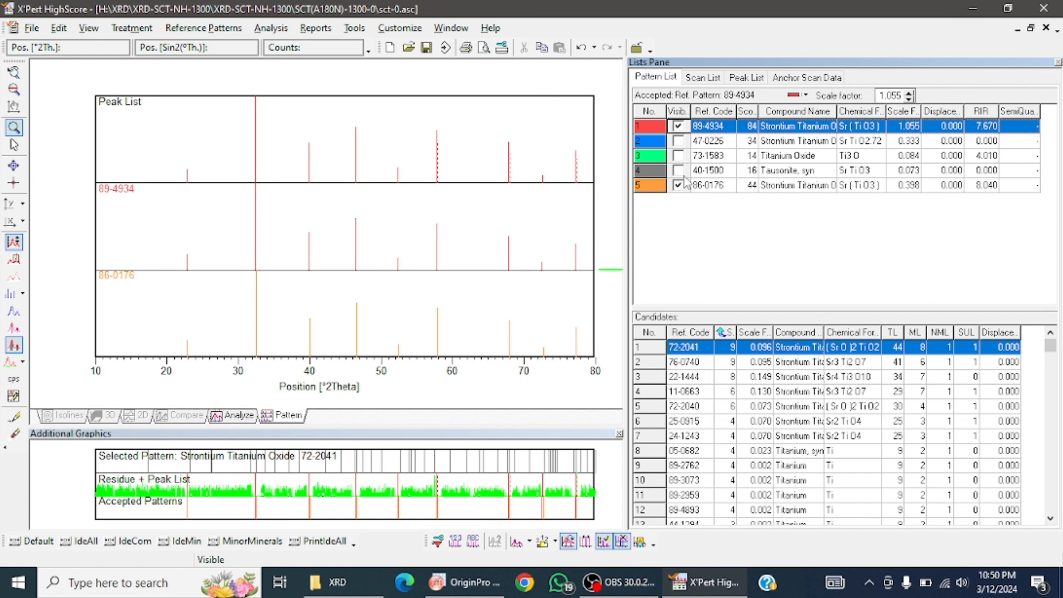
left_click(679, 186)
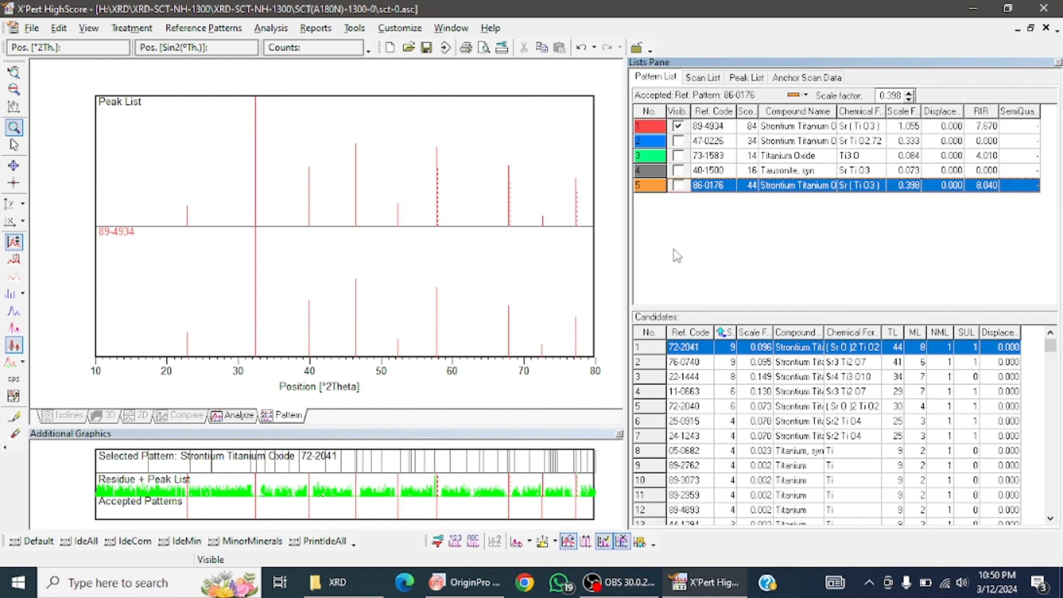
Add candidates 72-2041, 72-2040 and 05-0682 to the accepted patterns one by one, hiding each after comparing it with the peak list.
left_click_drag(689, 348, 695, 255)
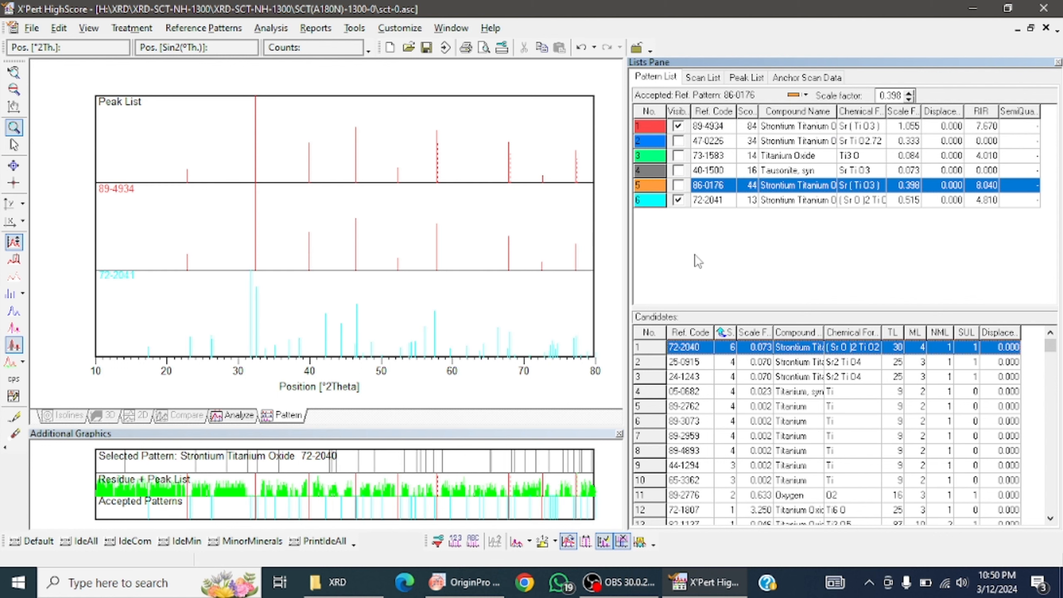
left_click(678, 200)
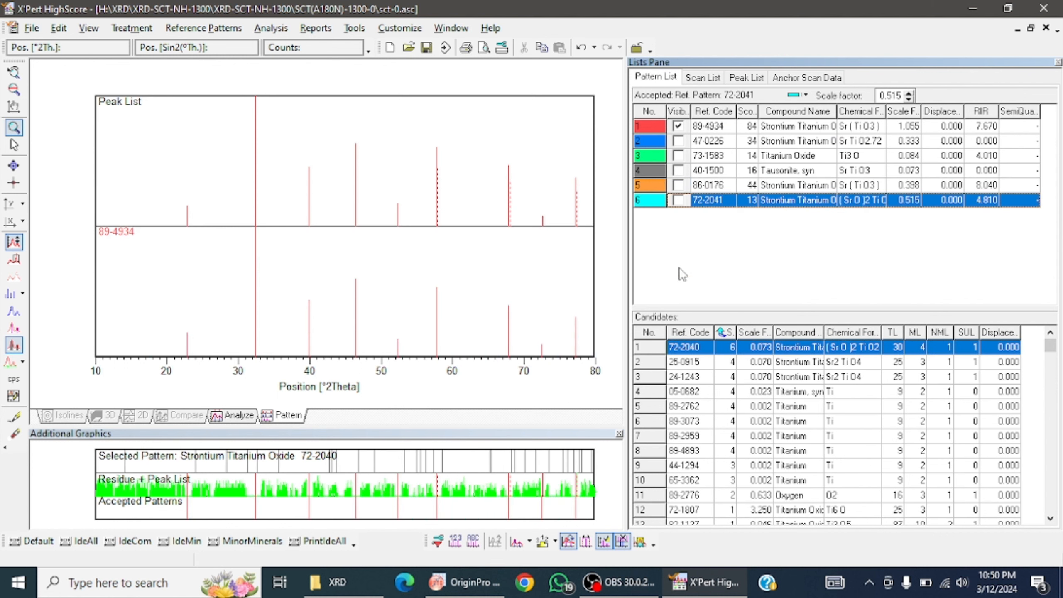
left_click_drag(683, 347, 704, 247)
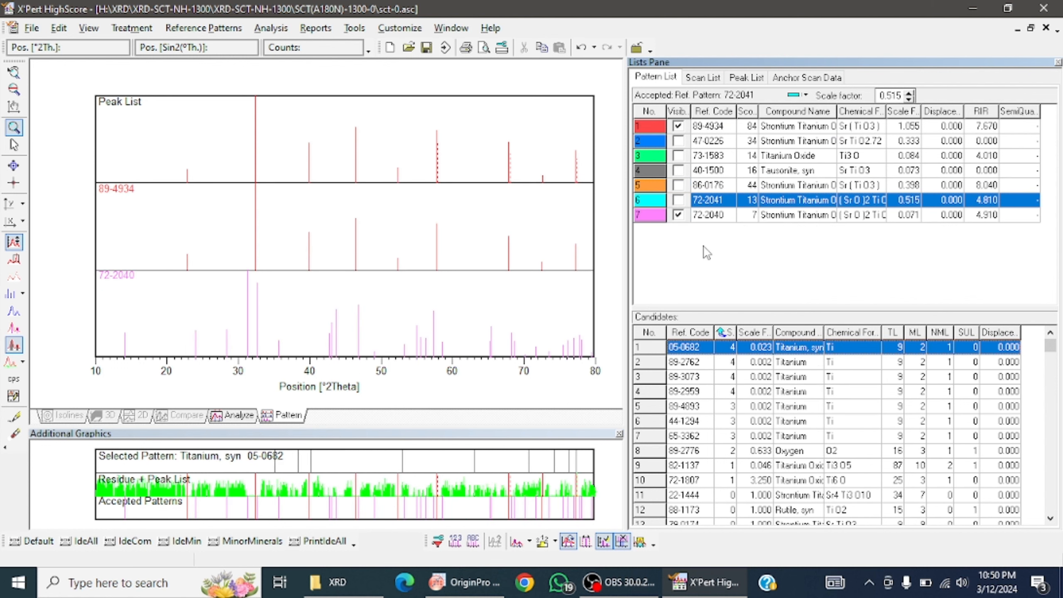
left_click(679, 215)
left_click_drag(688, 347, 709, 237)
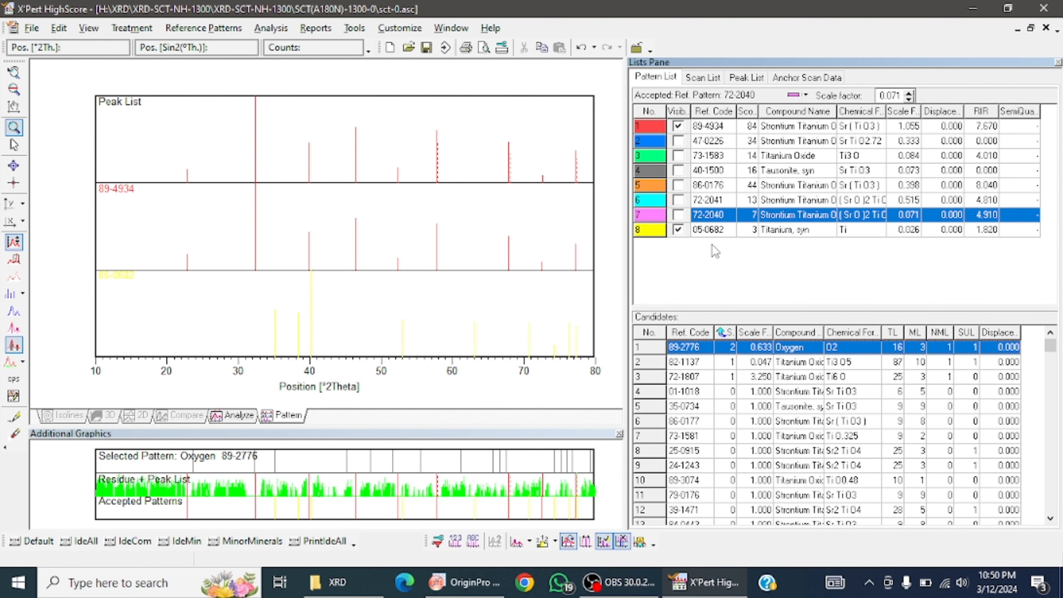
left_click(679, 230)
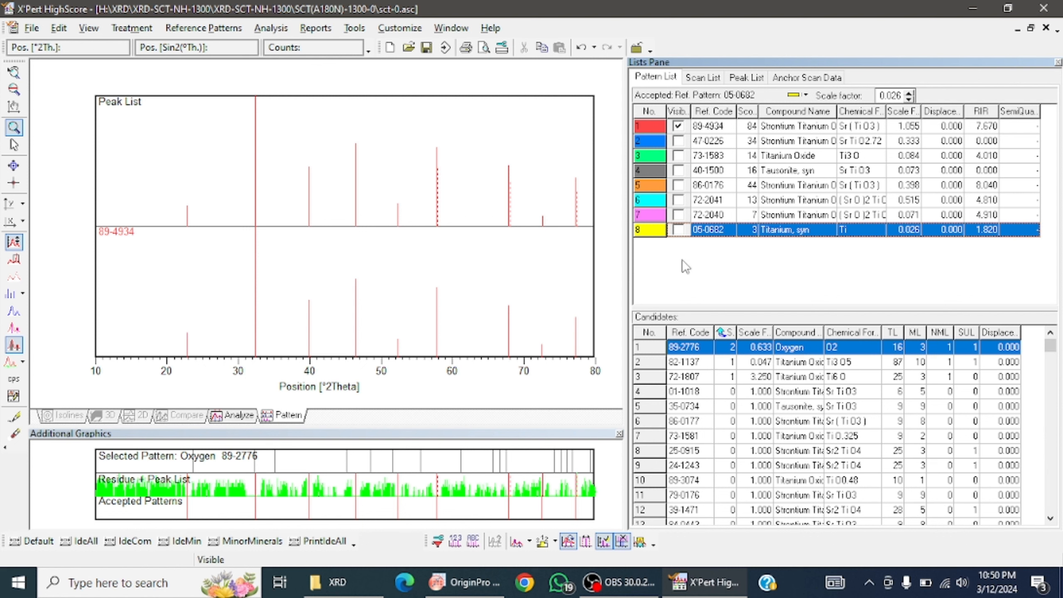
Open the reference pattern details of 89-4934 and examine its name, formula and crystallographic parameters.
double_click(716, 130)
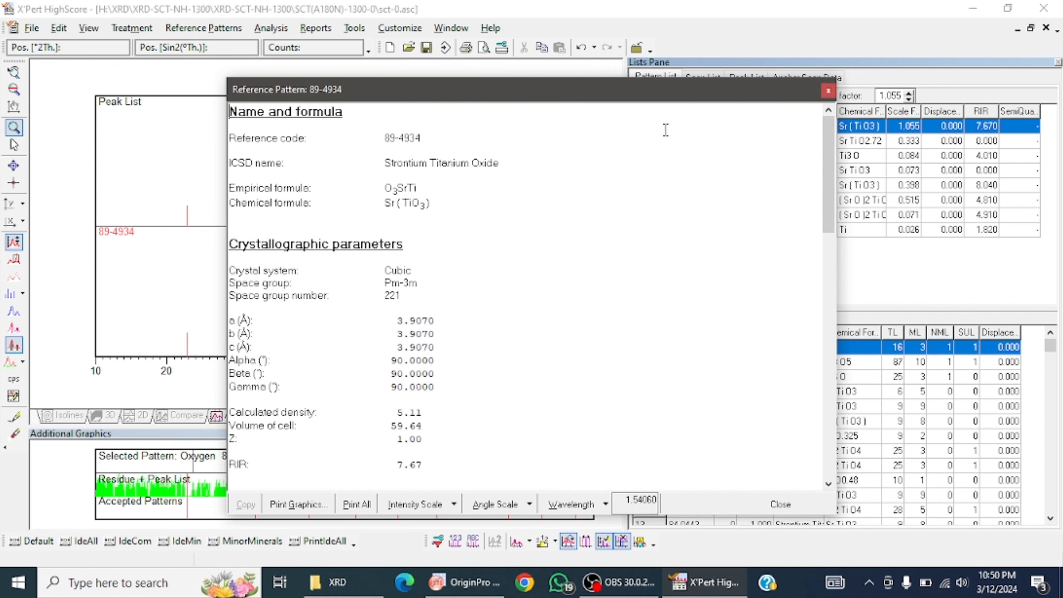
left_click_drag(639, 85, 668, 44)
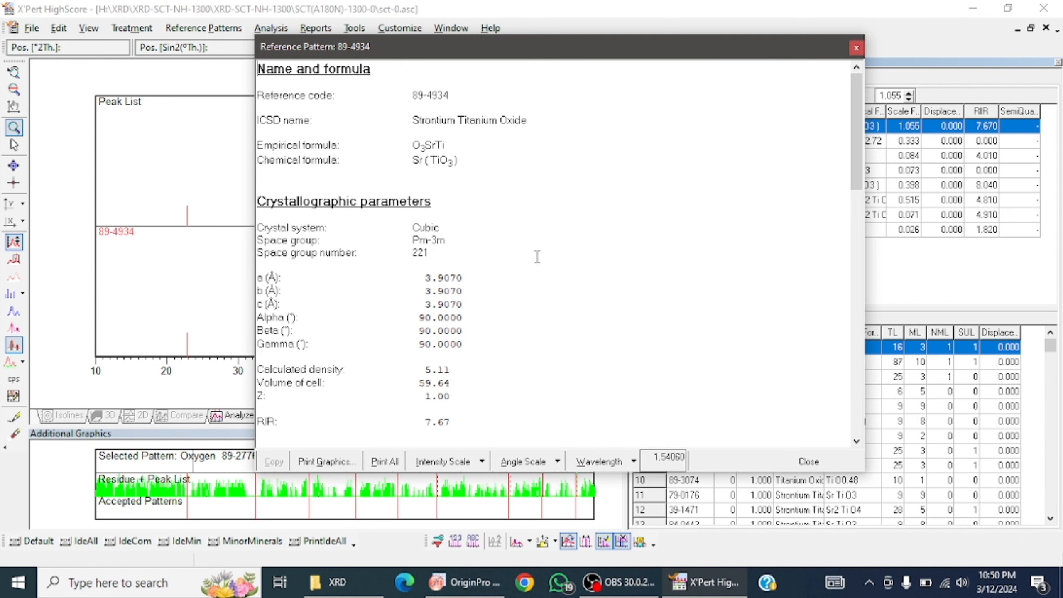
scroll(537, 256, "down", 8)
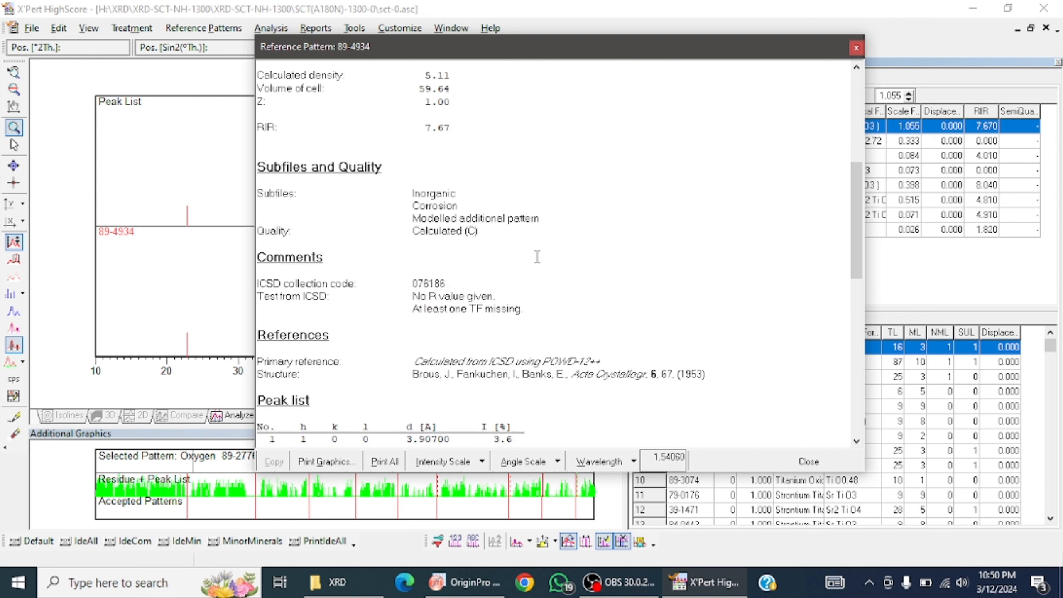
scroll(537, 256, "up", 8)
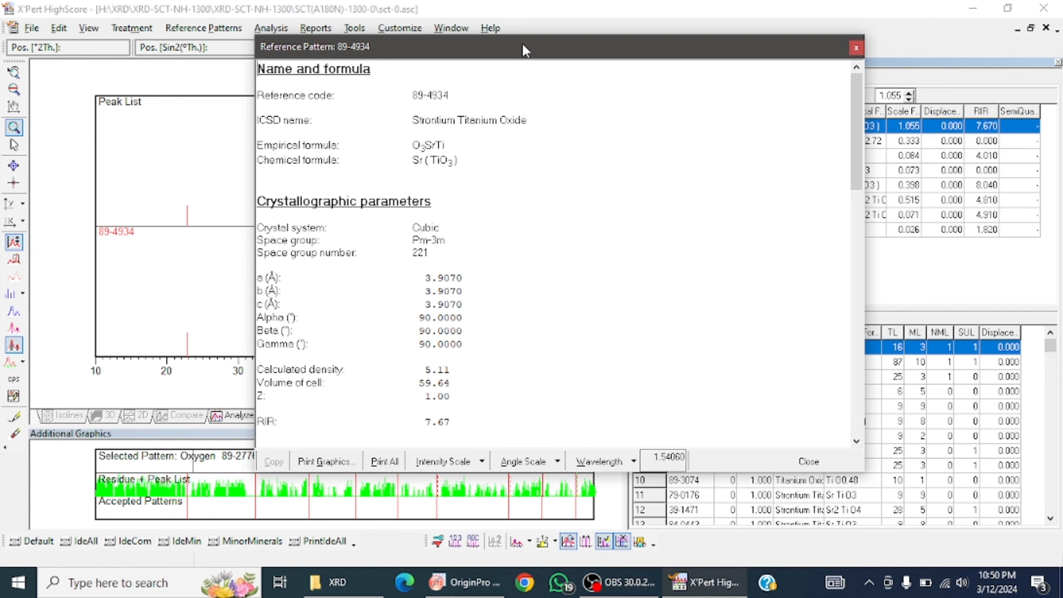
left_click_drag(522, 44, 585, 42)
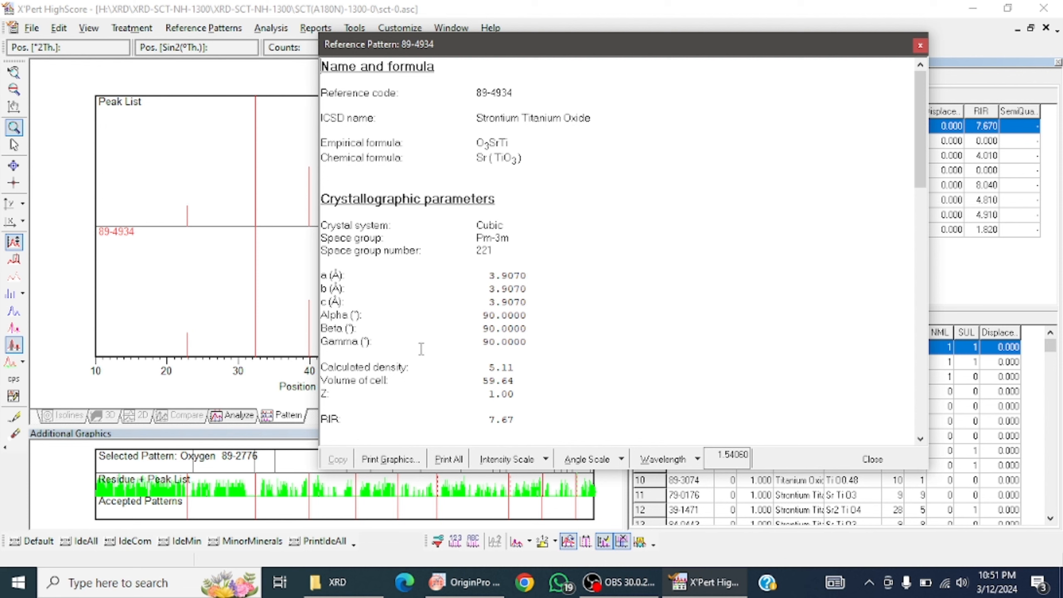
Examine the cell data, quality, comments and references of pattern 89-4934 and the hkl indices in its peak list.
scroll(420, 349, "down", 1)
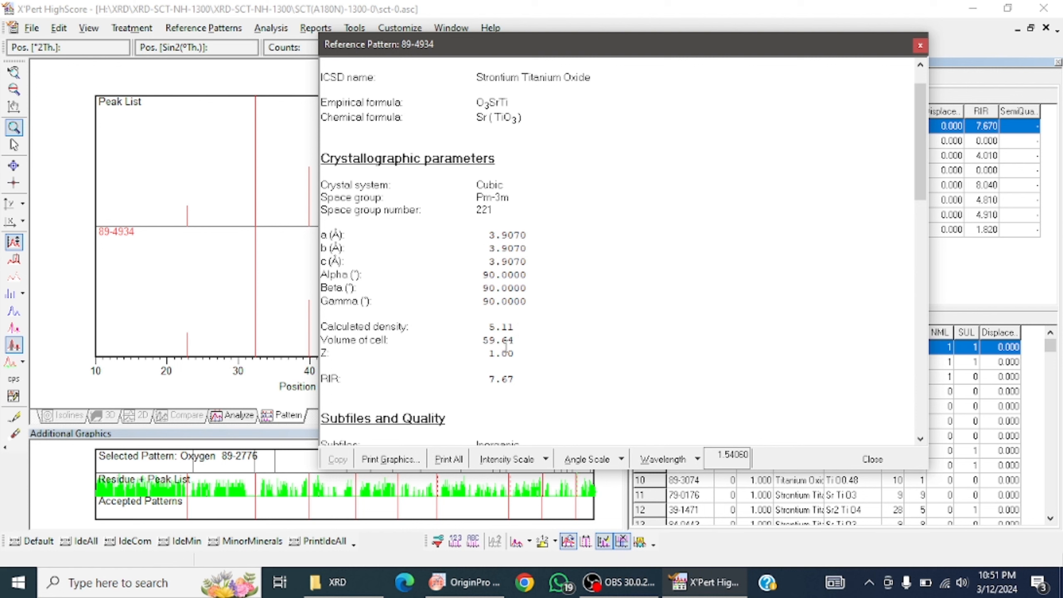
scroll(435, 374, "down", 4)
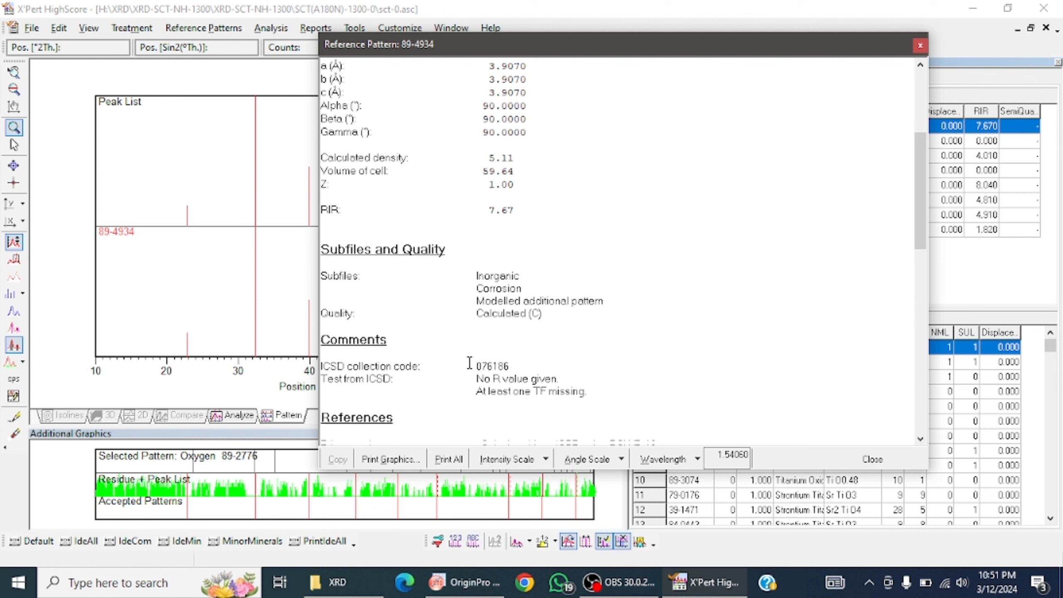
scroll(470, 362, "down", 1)
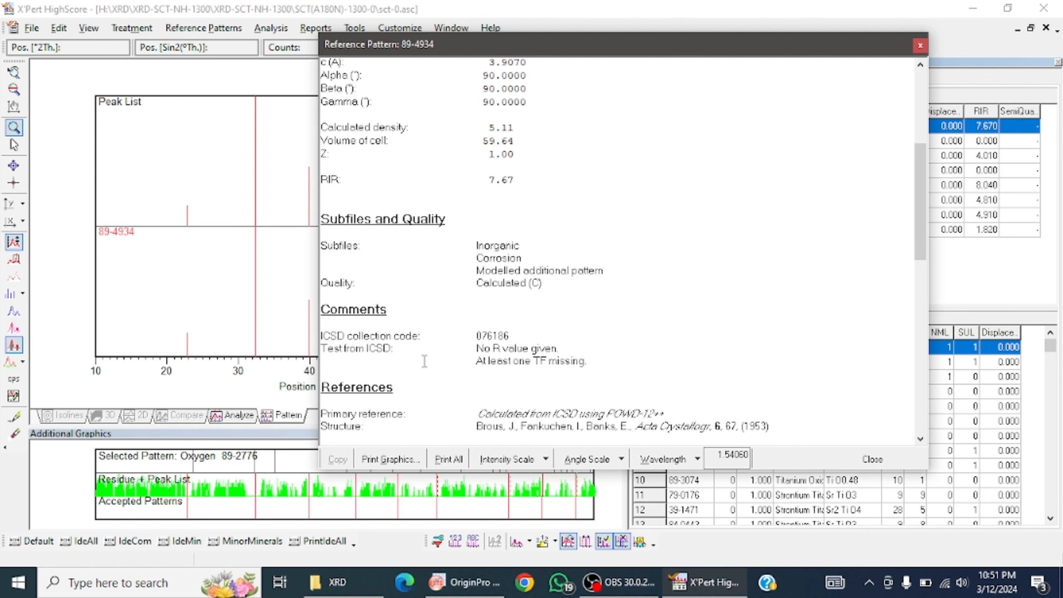
scroll(424, 361, "down", 2)
scroll(424, 361, "down", 4)
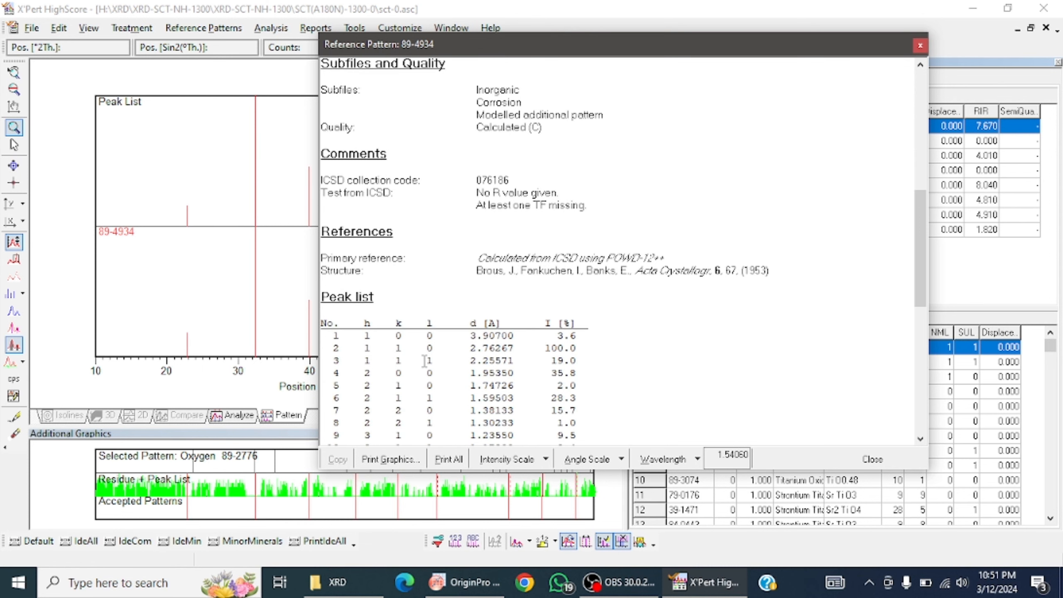
scroll(425, 360, "down", 1)
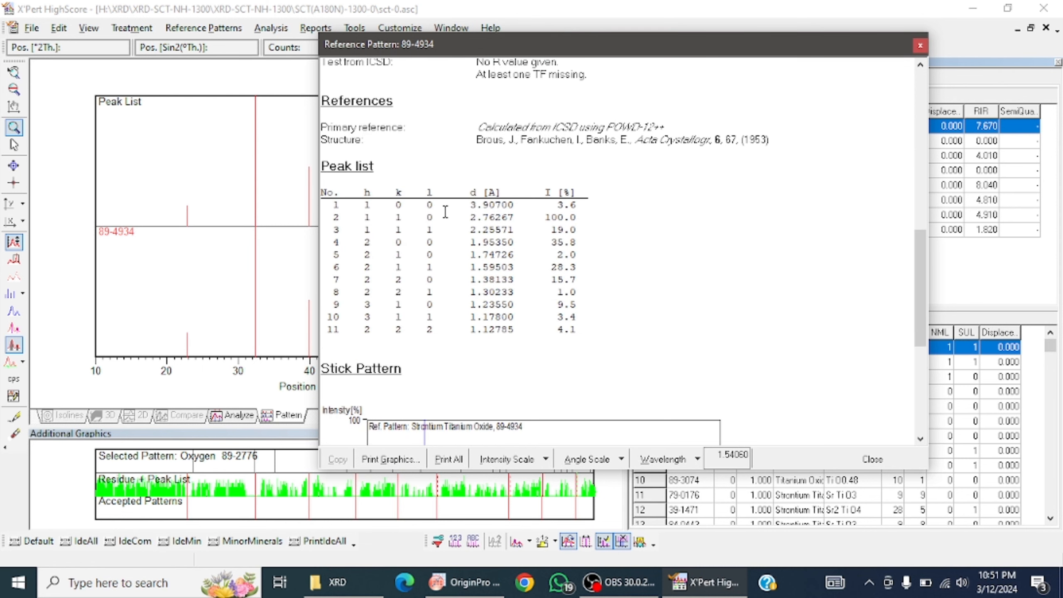
left_click_drag(434, 211, 364, 208)
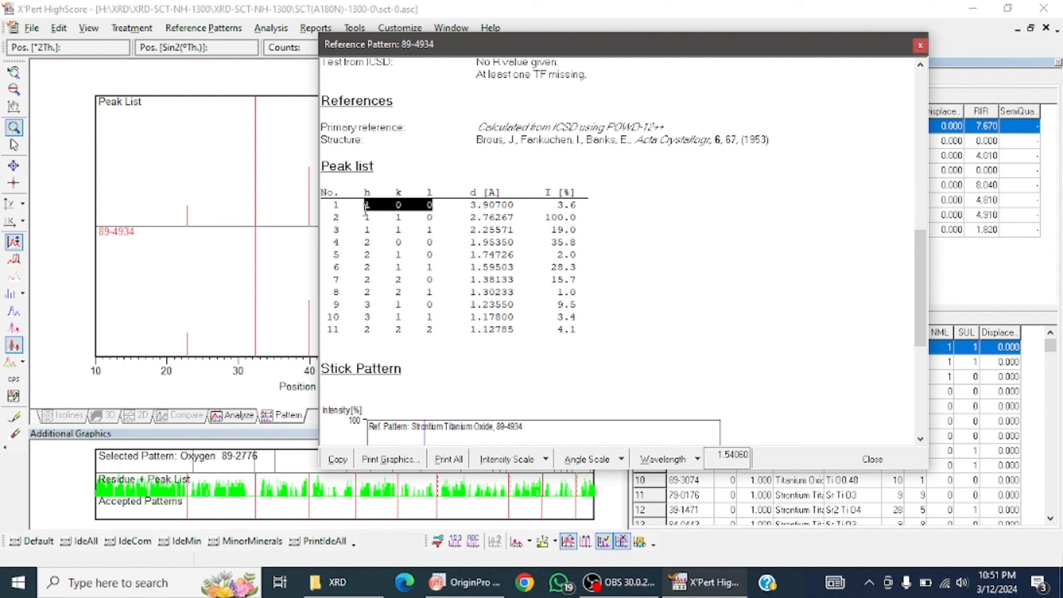
left_click(409, 218)
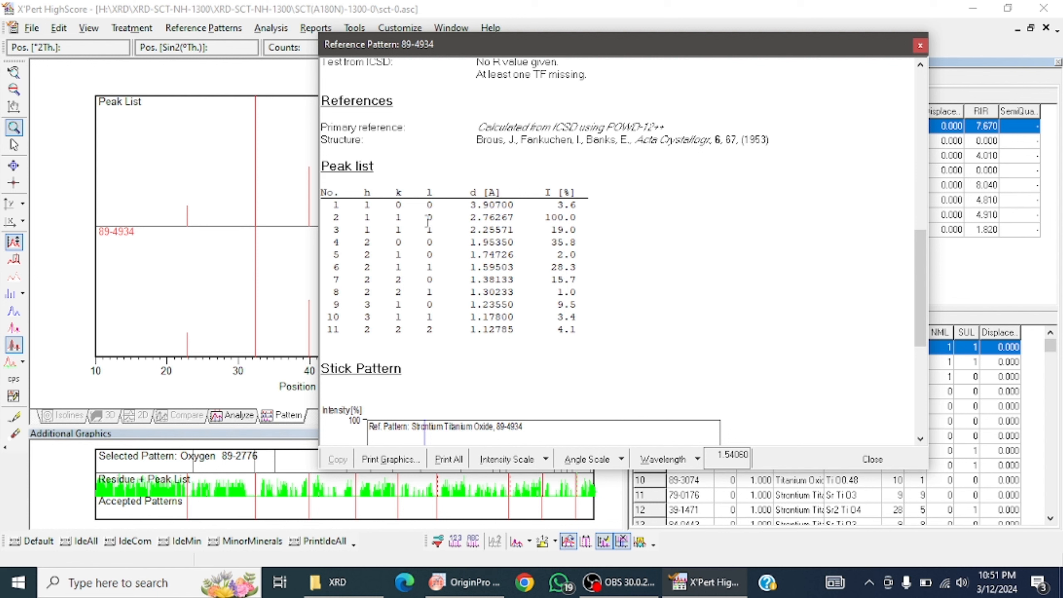
Switch between the OriginPro XRD graph and the X'Pert HighScore reference details to compare the plotted peaks with the hkl list.
left_click(464, 582)
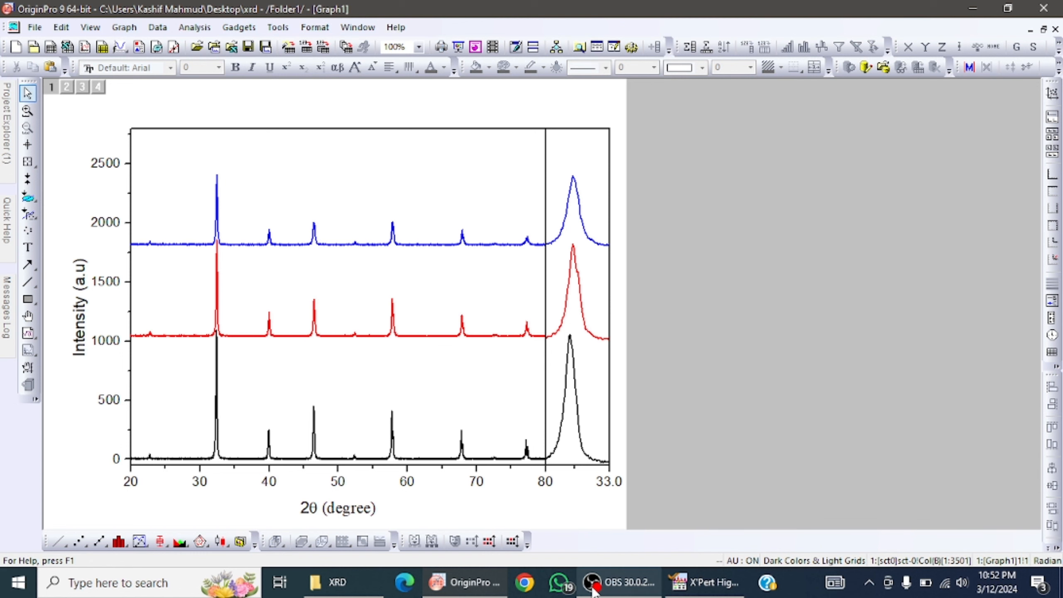
left_click(670, 582)
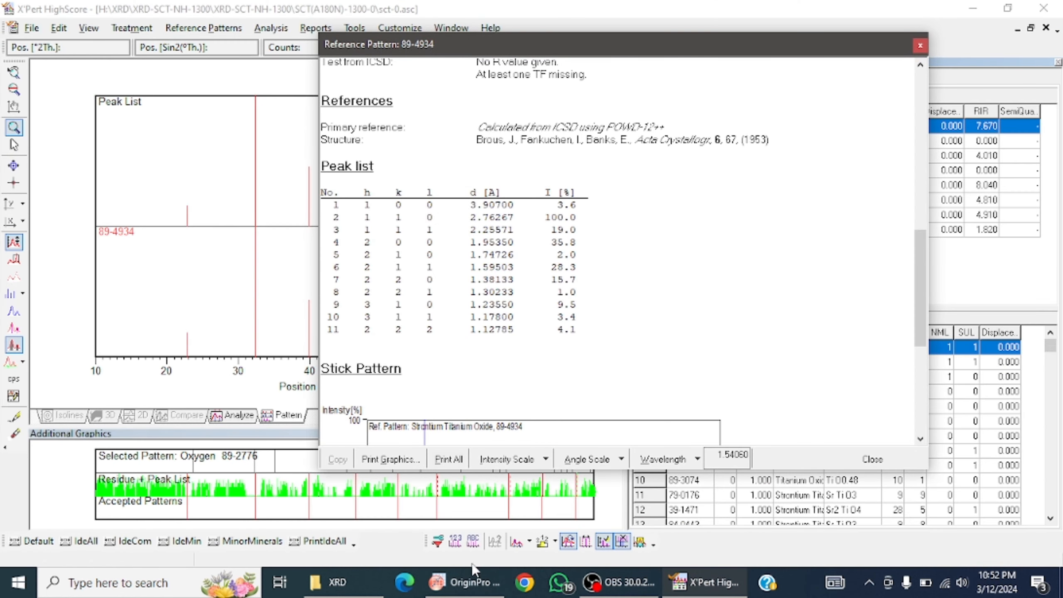
left_click(474, 582)
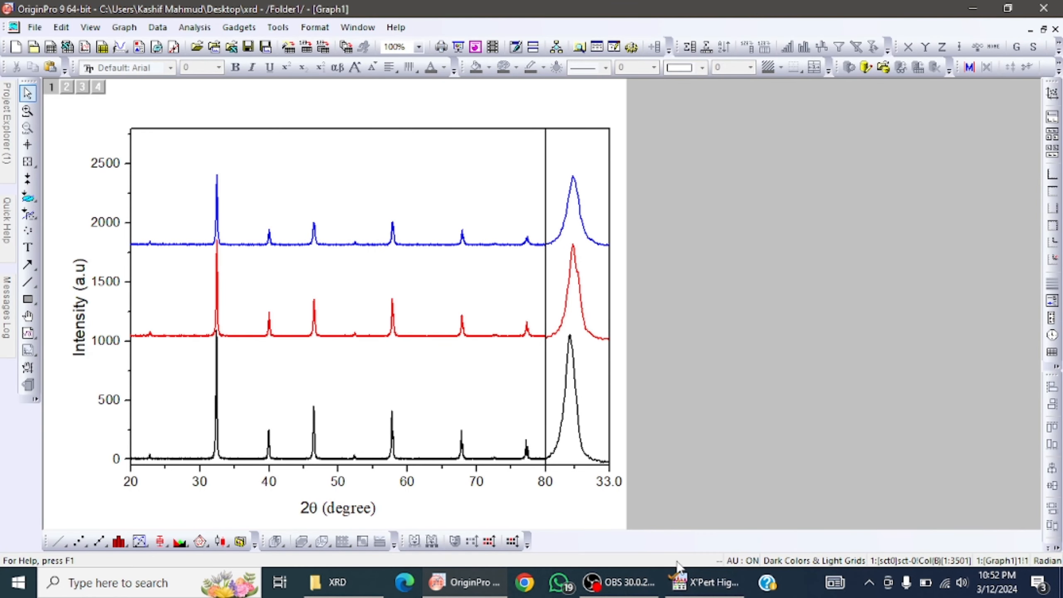
left_click(704, 584)
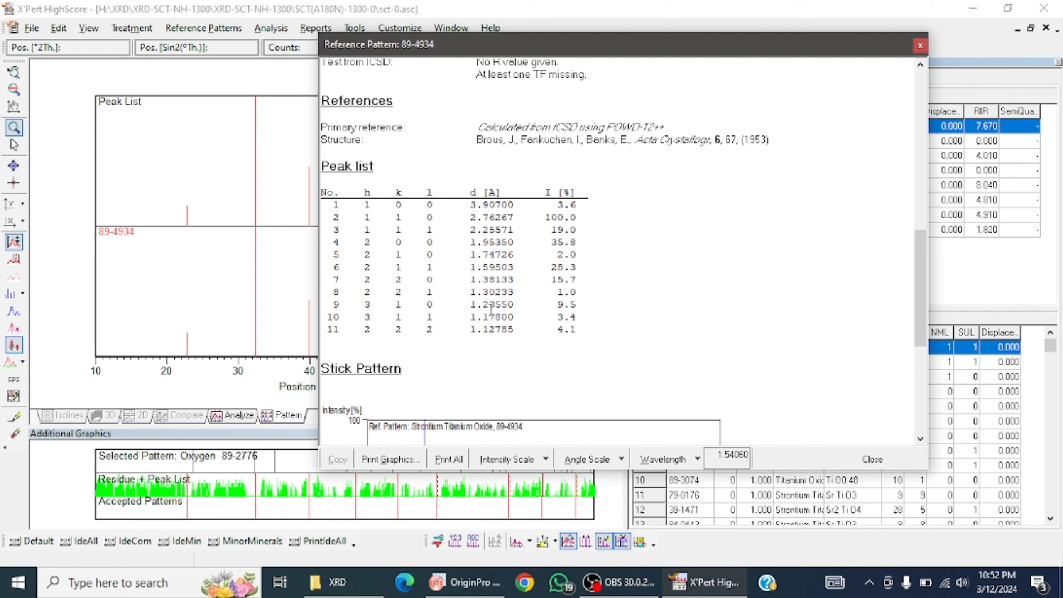
Print all reference details of pattern 89-4934 to a PDF named "xrd 0.0" on the Desktop.
scroll(556, 353, "down", 2)
scroll(554, 353, "up", 2)
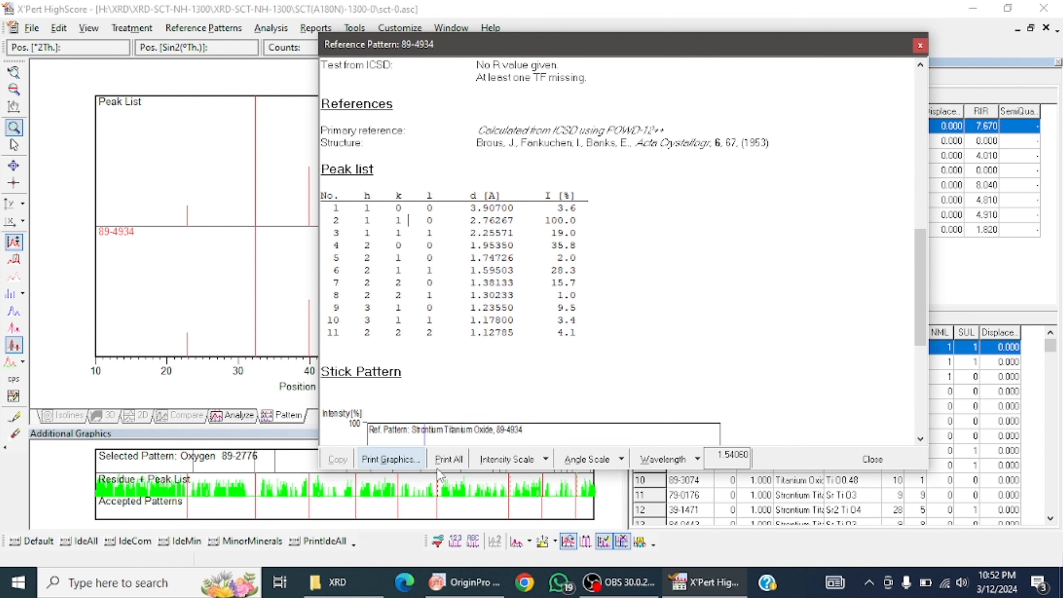
left_click(455, 463)
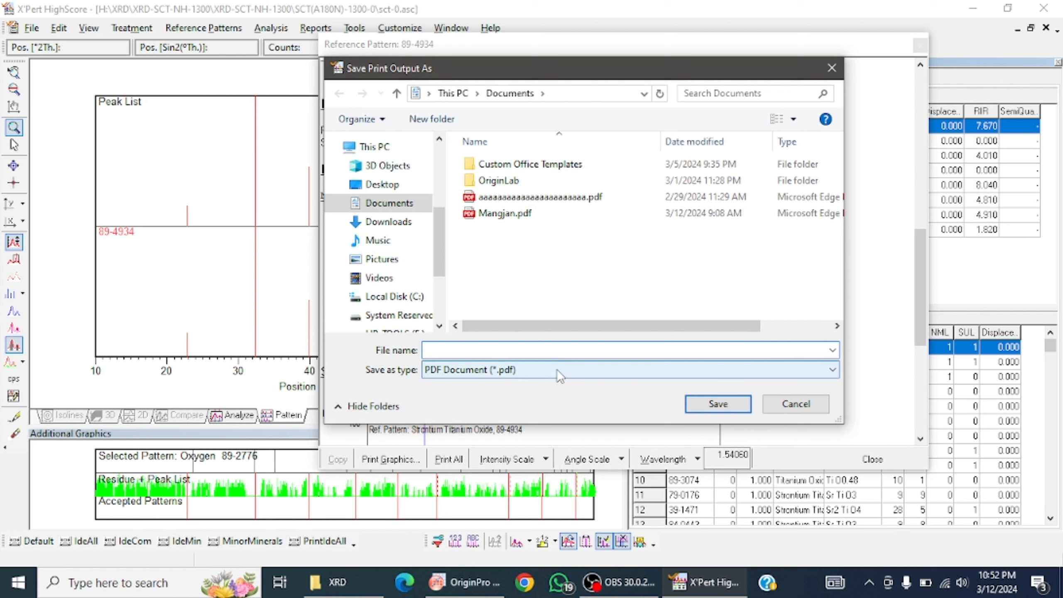
left_click(379, 184)
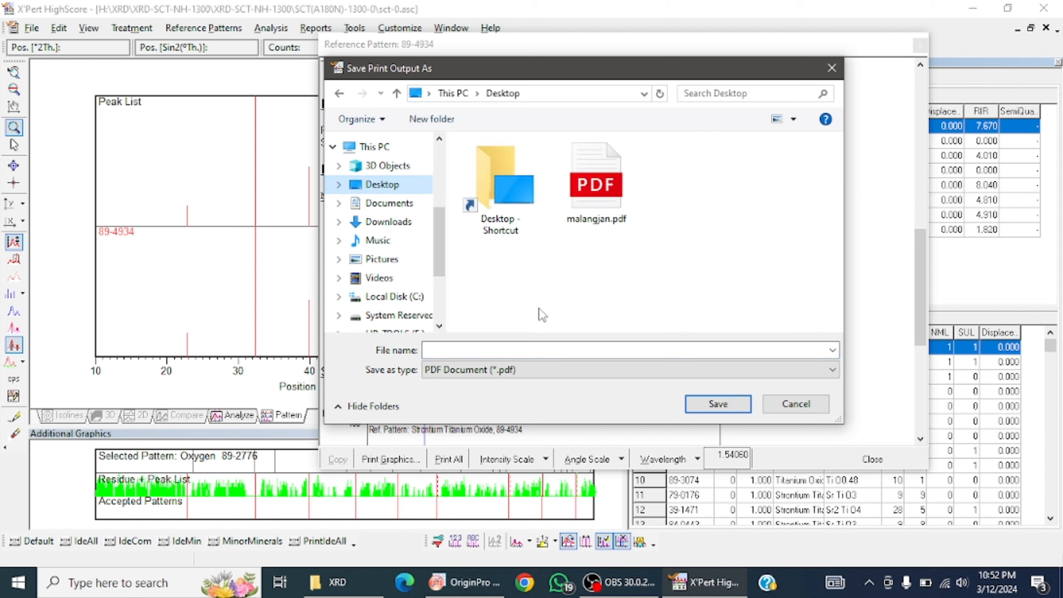
left_click(508, 352)
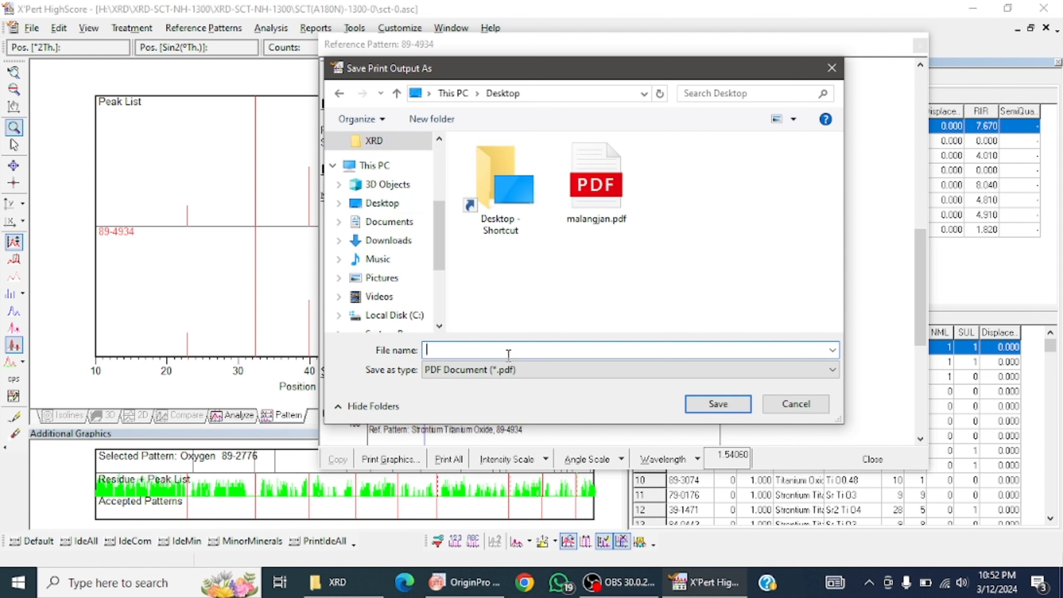
type("xrd ")
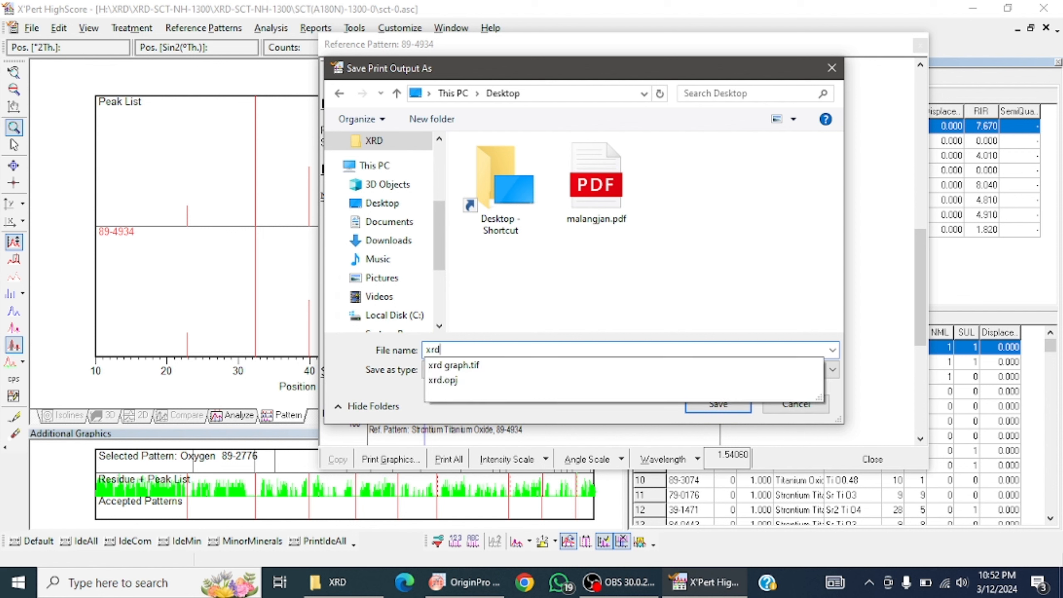
type("0")
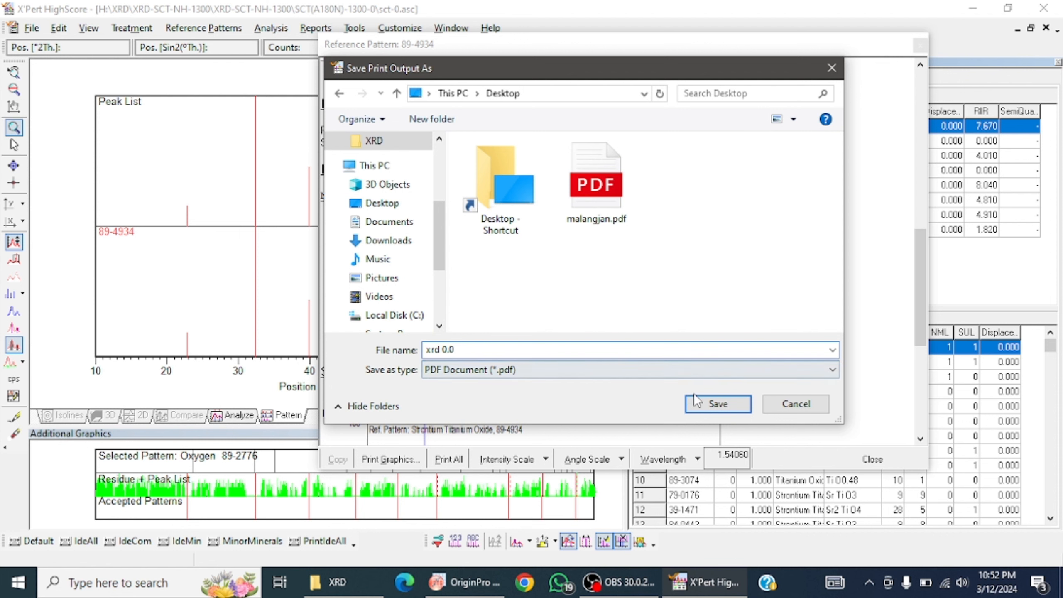
left_click(717, 403)
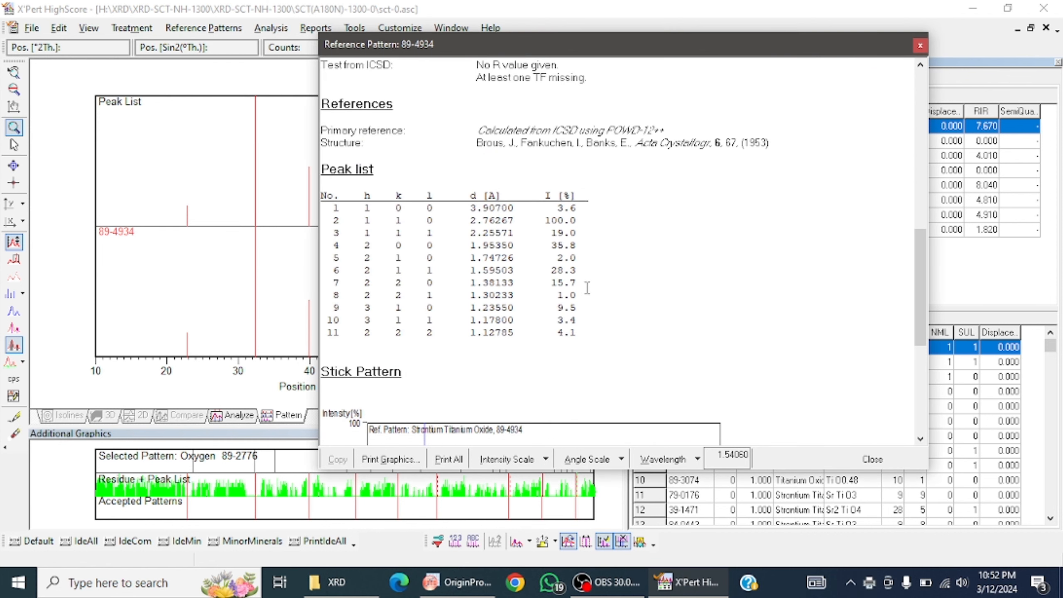
Compare the 1 0 0 and 1 1 0 rows of the 89-4934 peak list with the plotted peaks in OriginPro.
left_click_drag(439, 206, 366, 208)
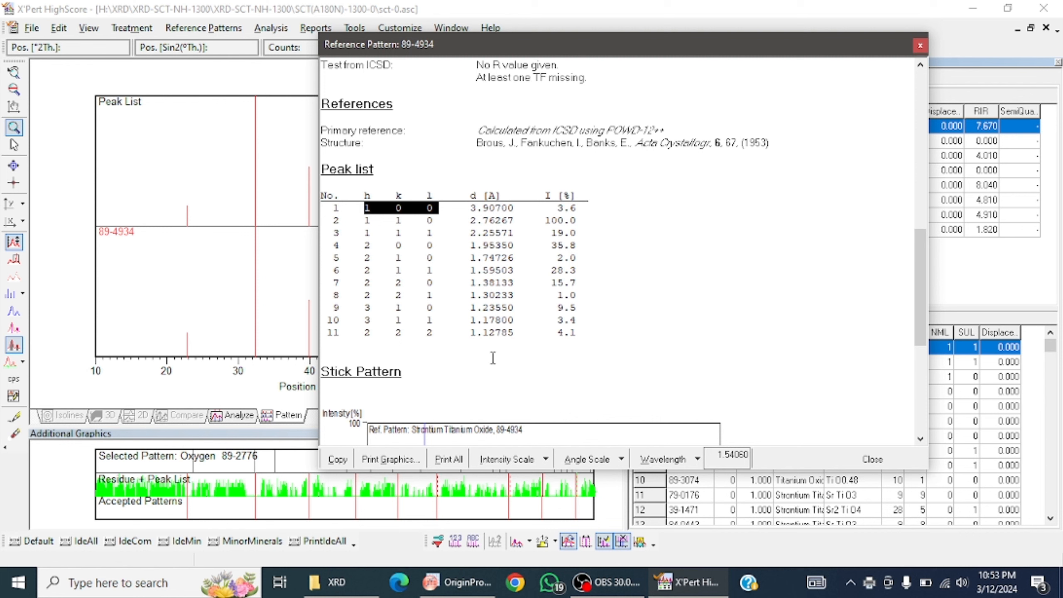
left_click(603, 318)
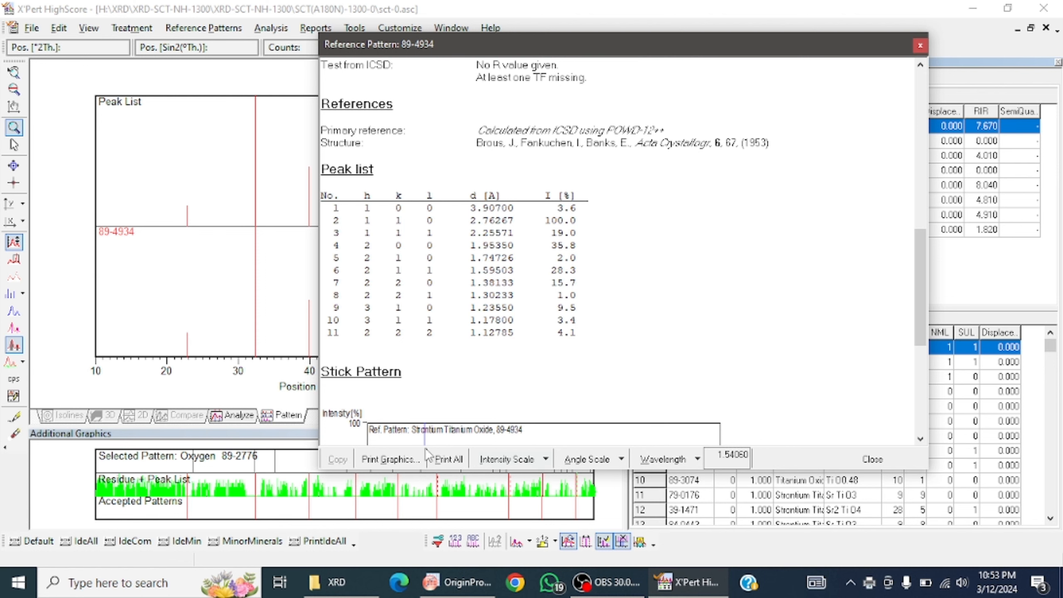
left_click(451, 593)
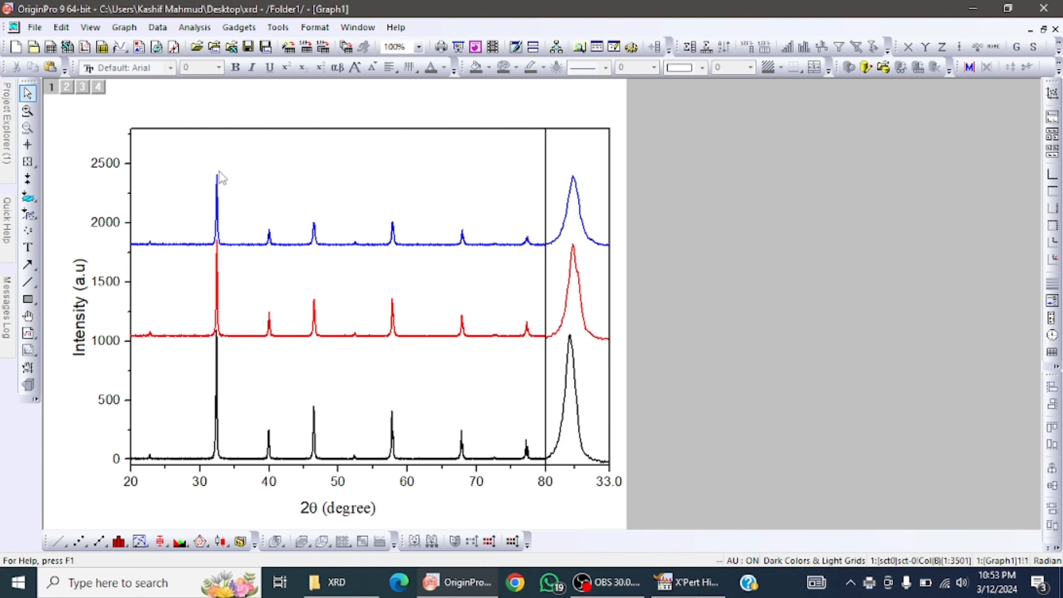
left_click(713, 581)
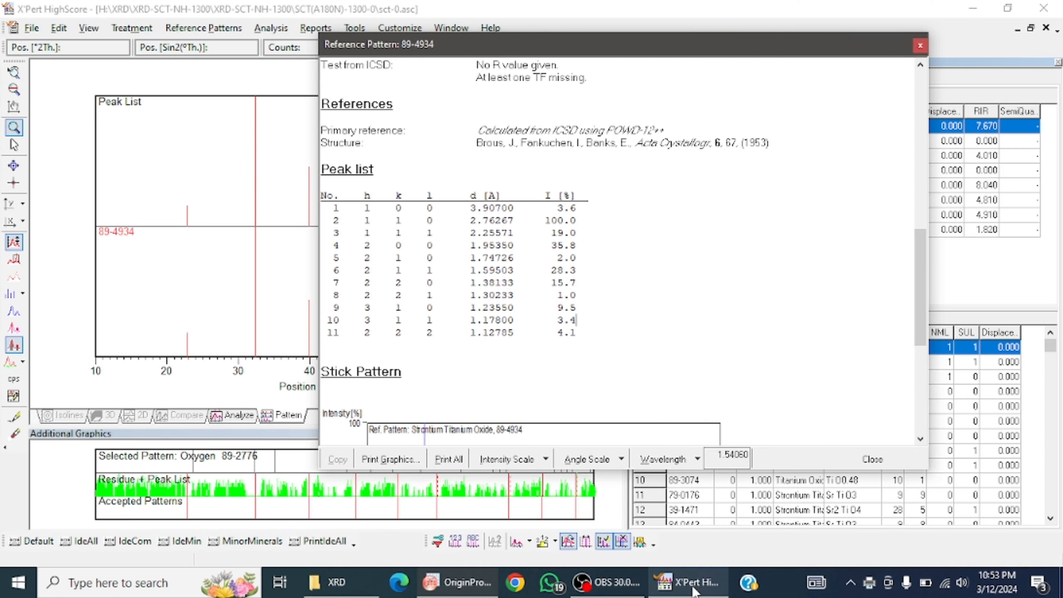
left_click(439, 213)
left_click_drag(431, 213, 364, 212)
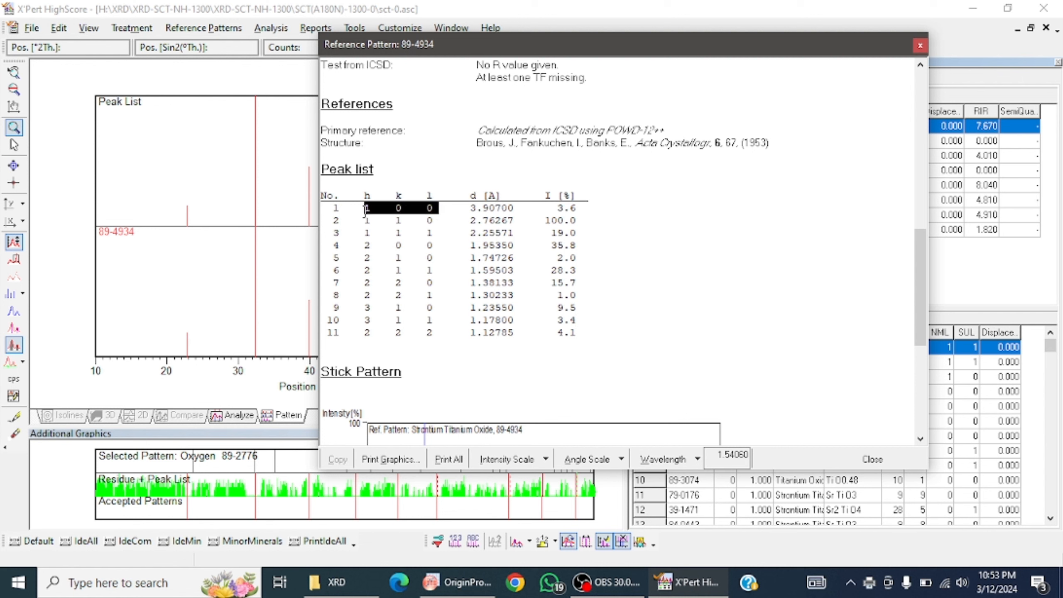
left_click(544, 237)
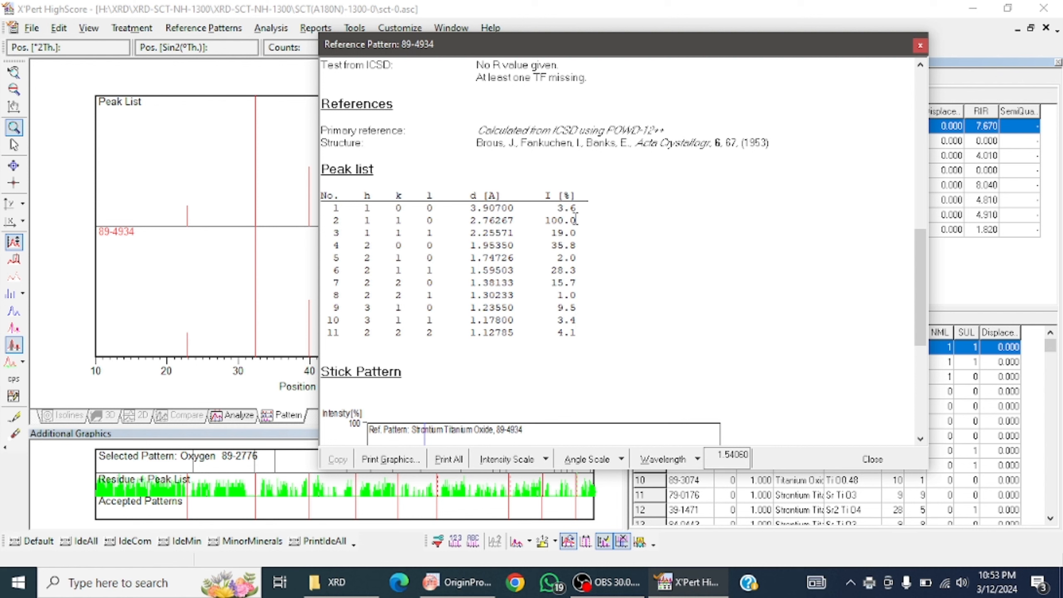
left_click_drag(579, 218, 354, 225)
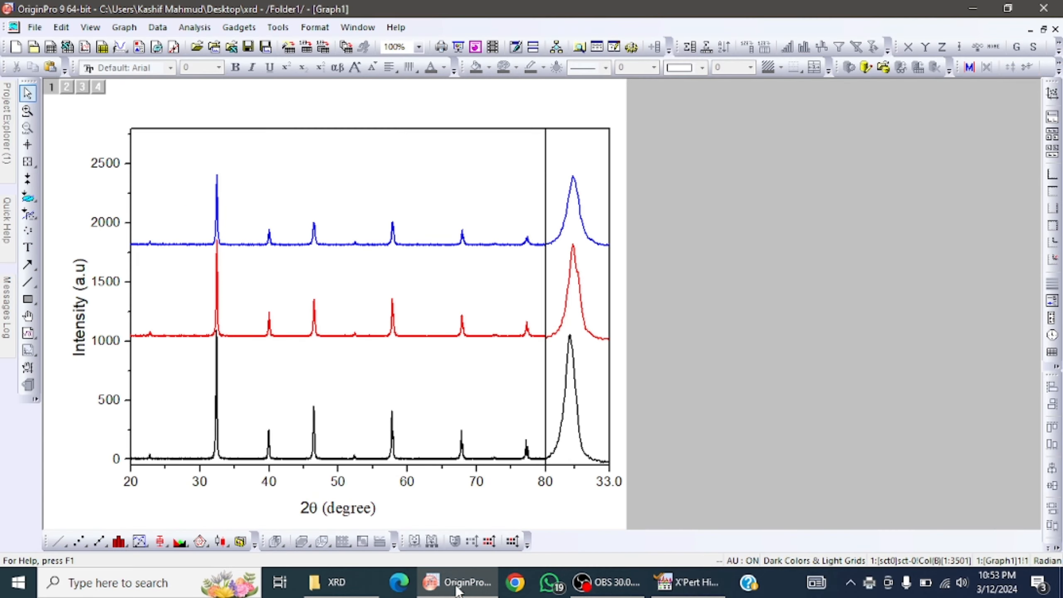
left_click(458, 582)
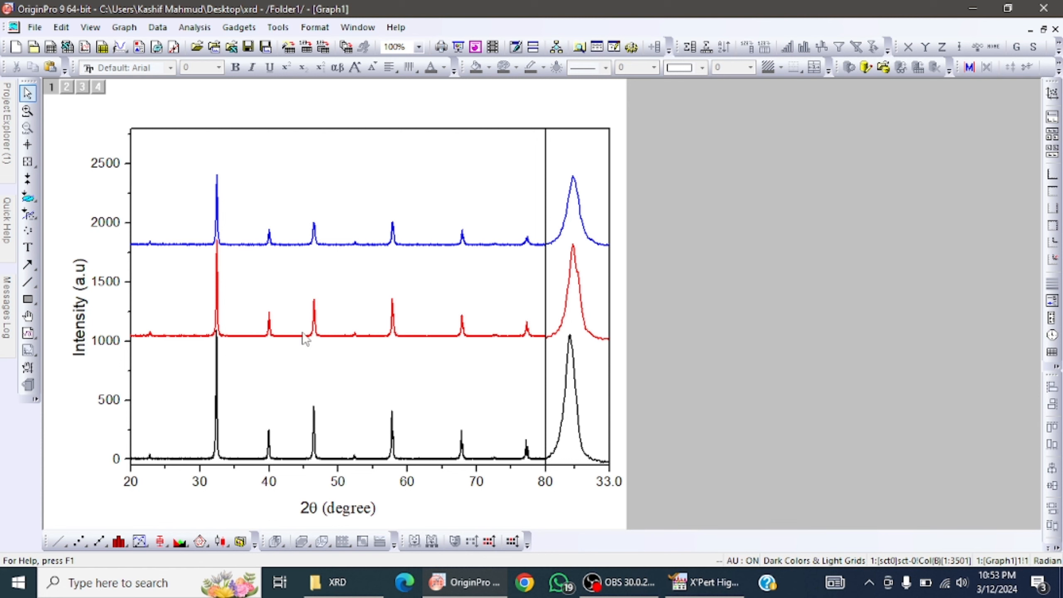
left_click(702, 591)
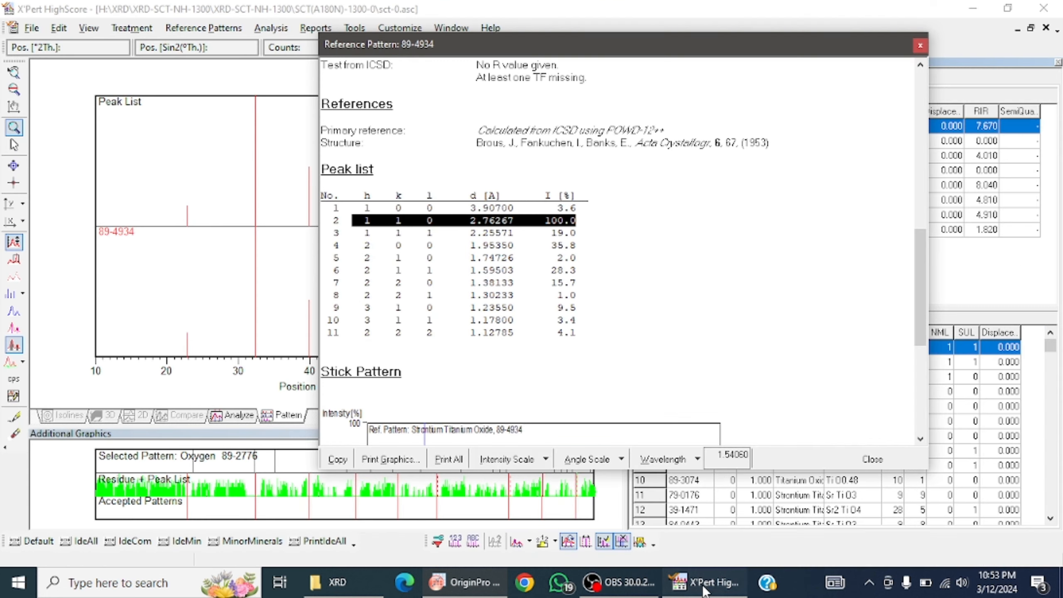
Check the 1 1 1 indices and the intensities of the first peak-list rows against the OriginPro graph, rechecking the 1 0 0 row.
left_click(519, 257)
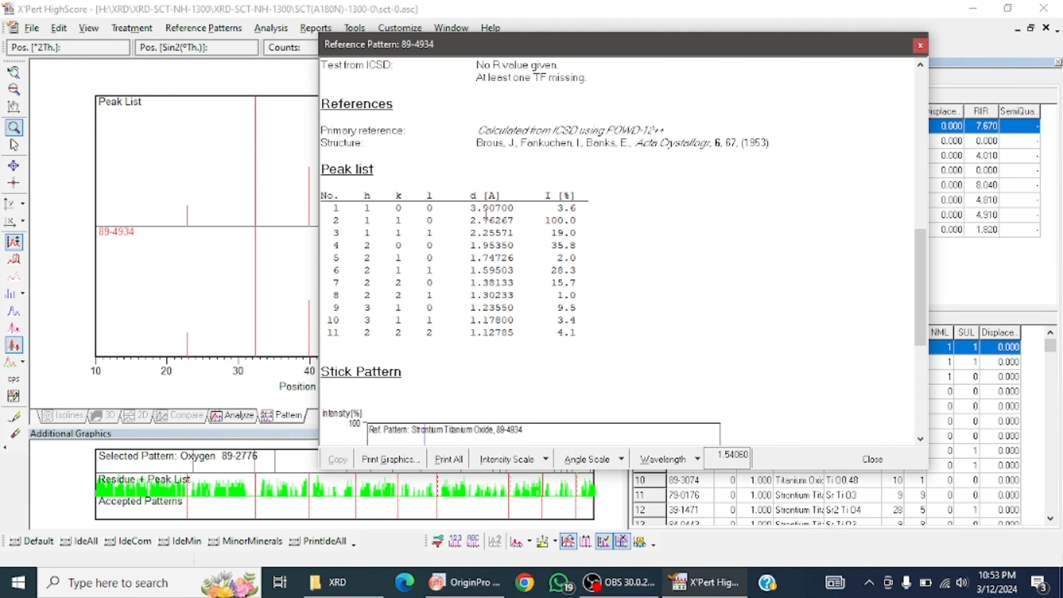
left_click_drag(437, 237, 358, 235)
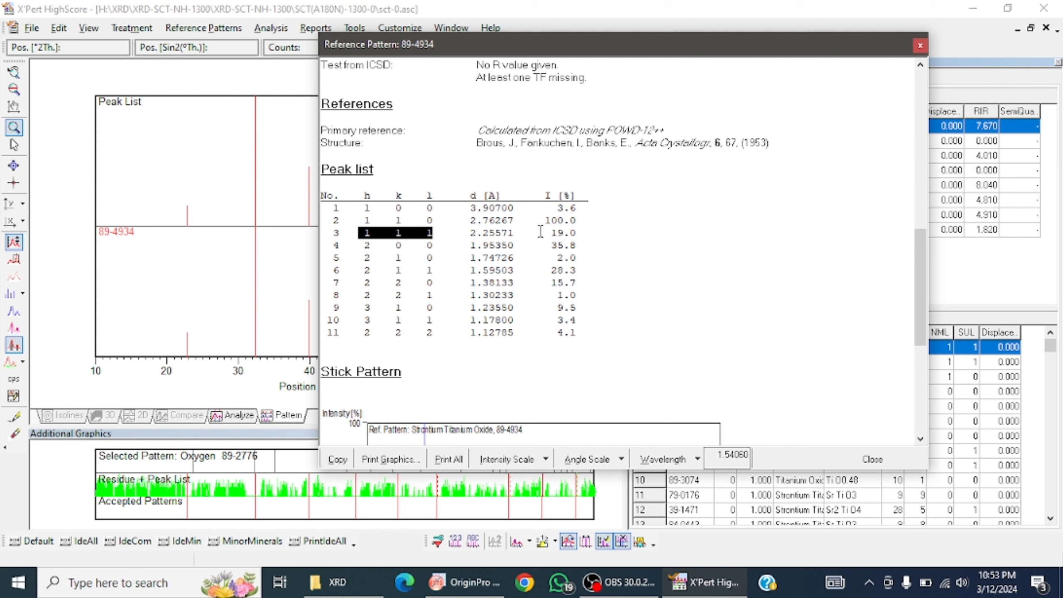
left_click_drag(579, 221, 544, 226)
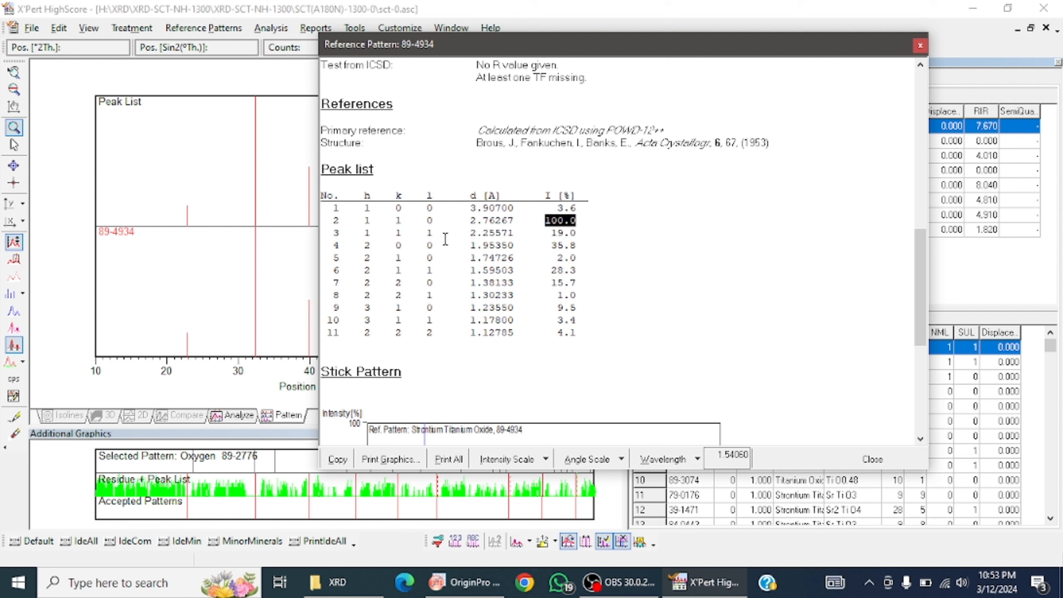
left_click_drag(440, 236, 365, 237)
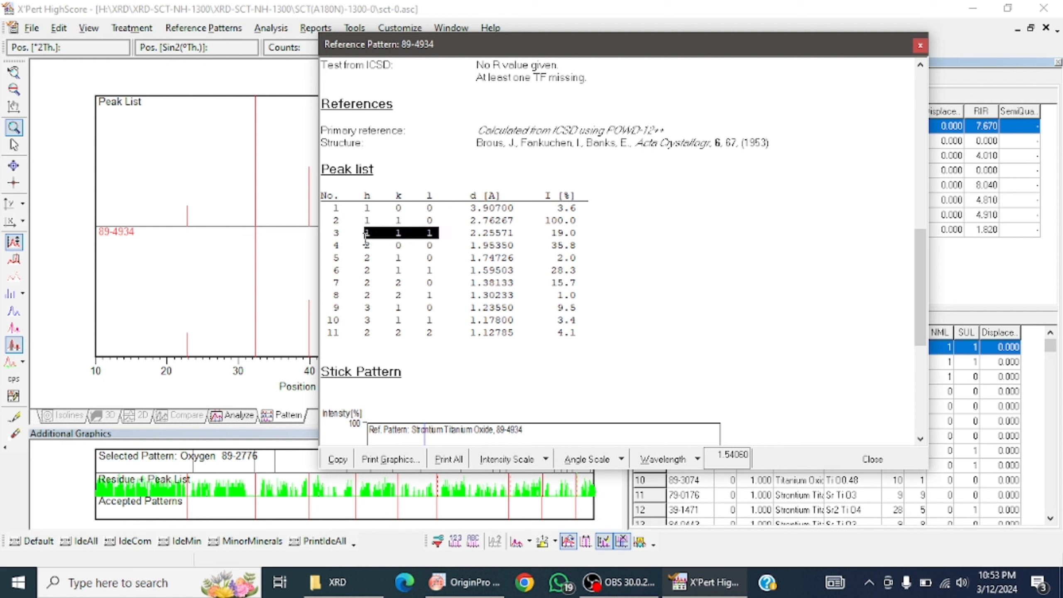
left_click(452, 571)
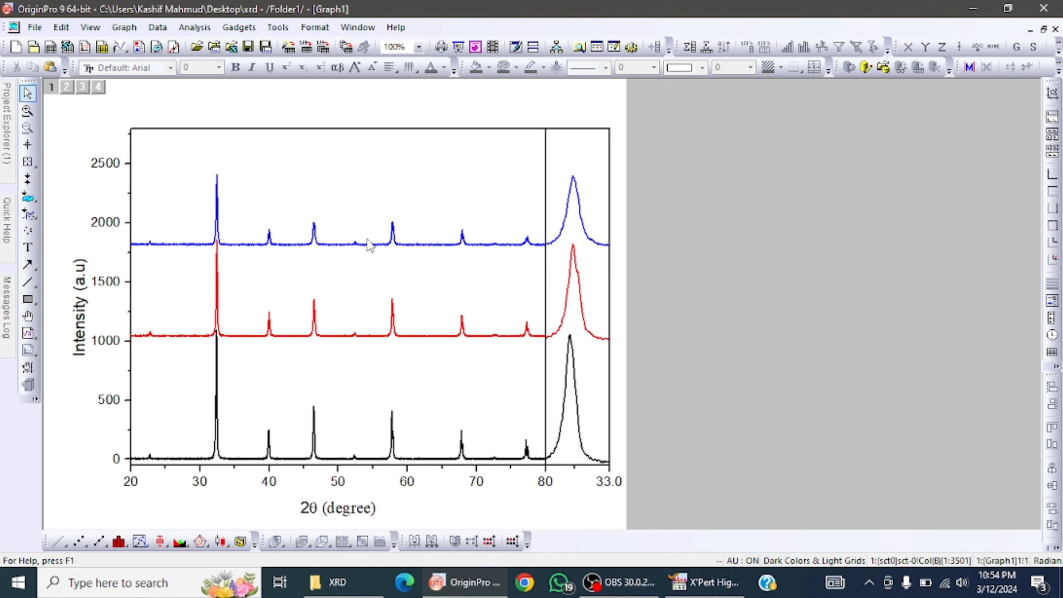
left_click(704, 582)
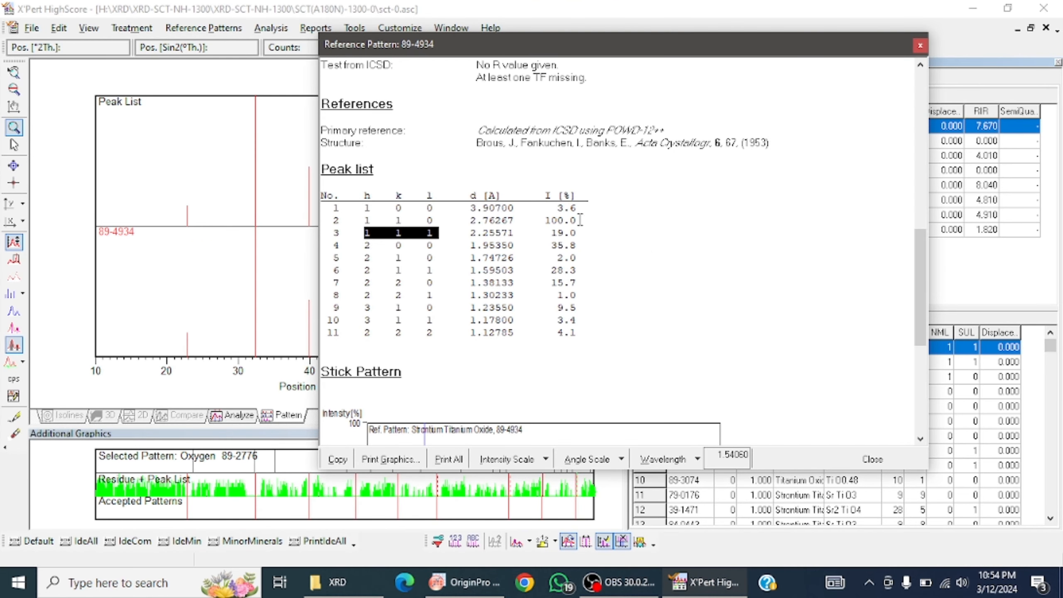
left_click_drag(580, 219, 539, 221)
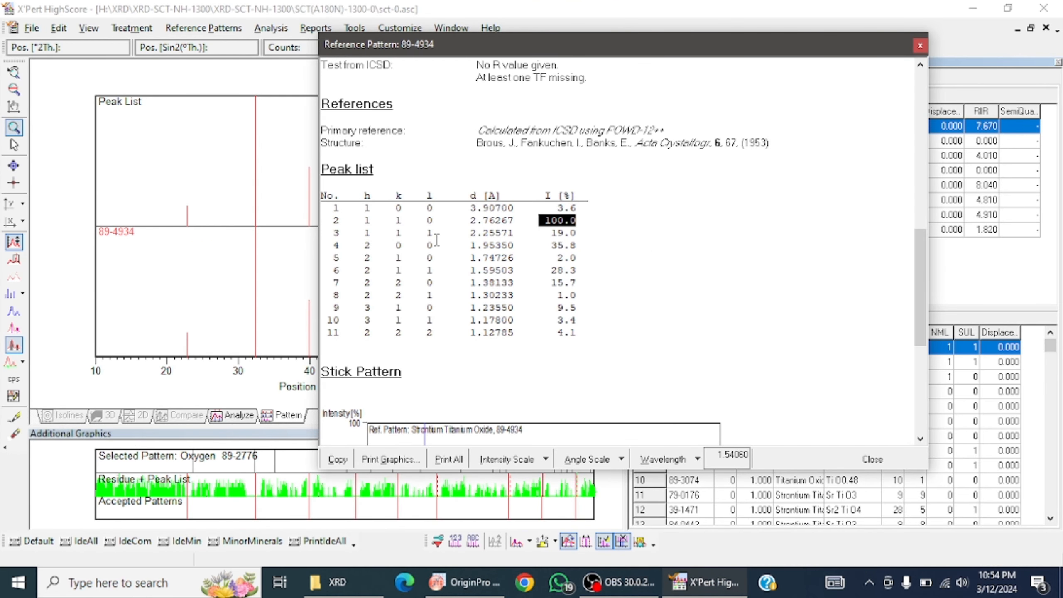
left_click_drag(435, 233, 360, 234)
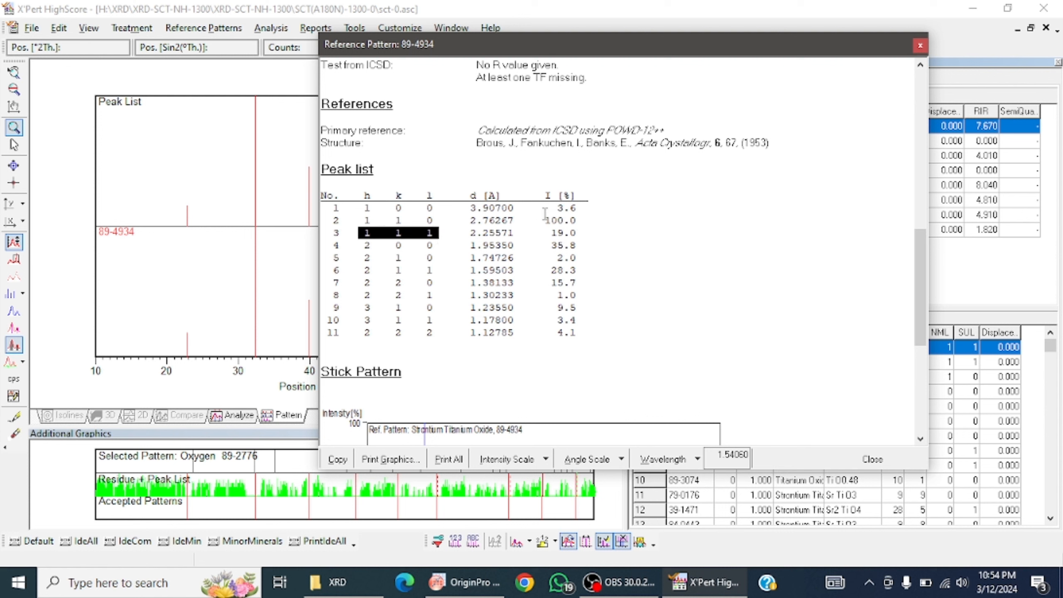
left_click_drag(581, 209, 363, 208)
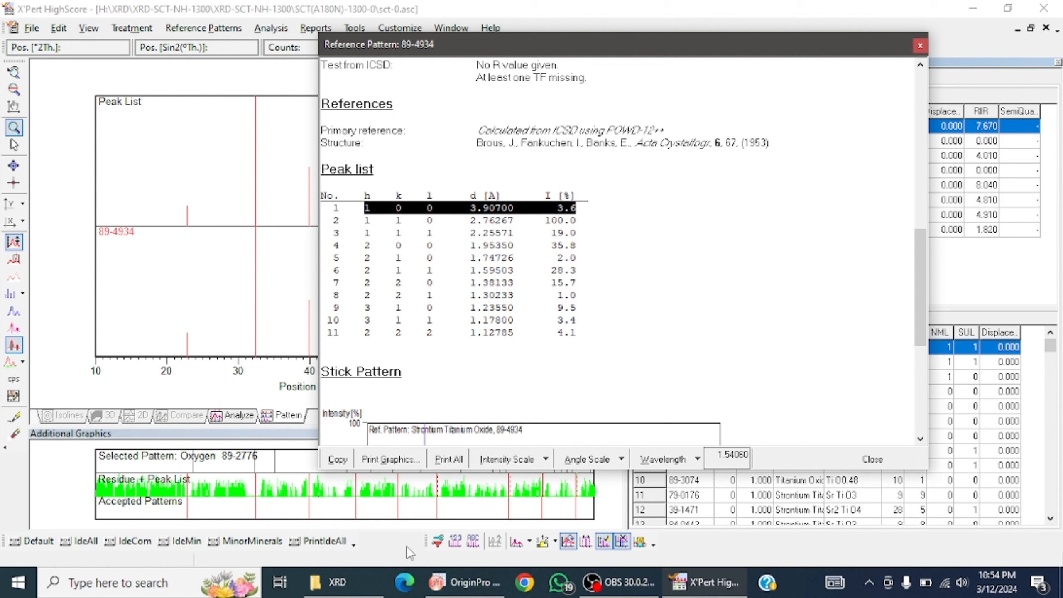
left_click(465, 582)
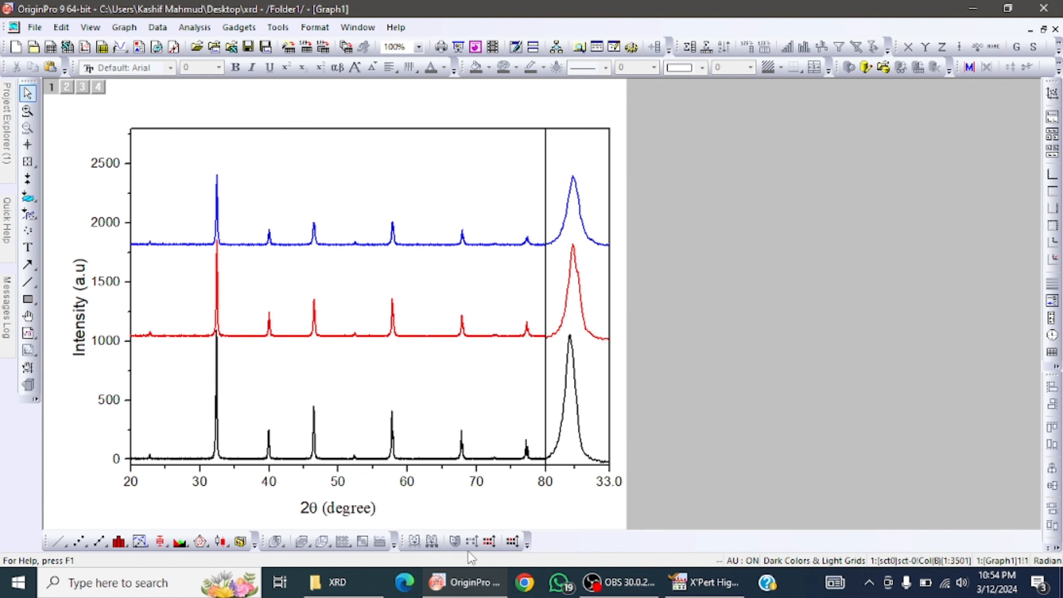
left_click(682, 583)
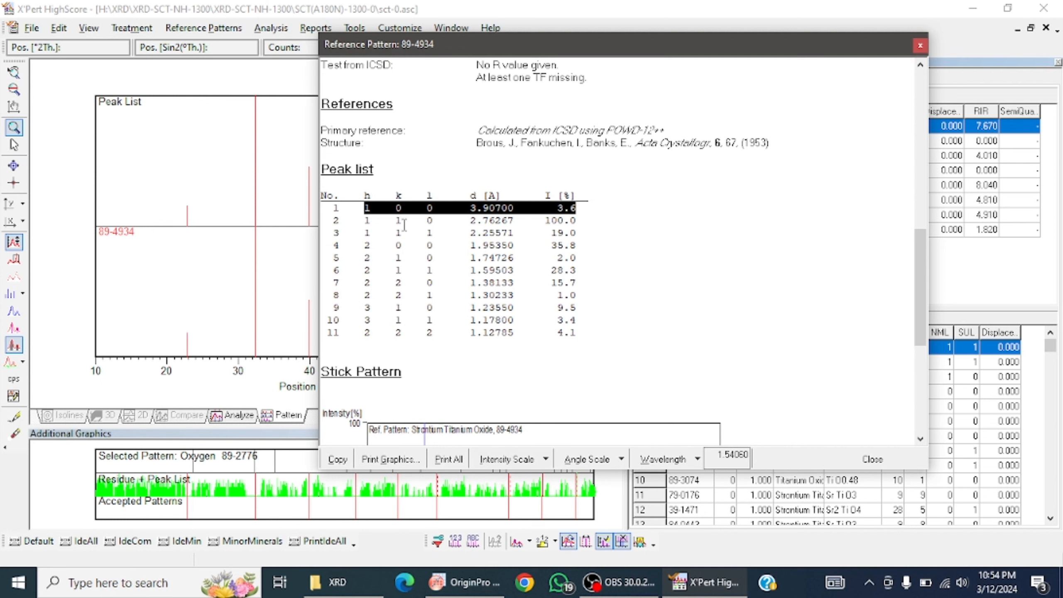
left_click_drag(434, 210, 365, 210)
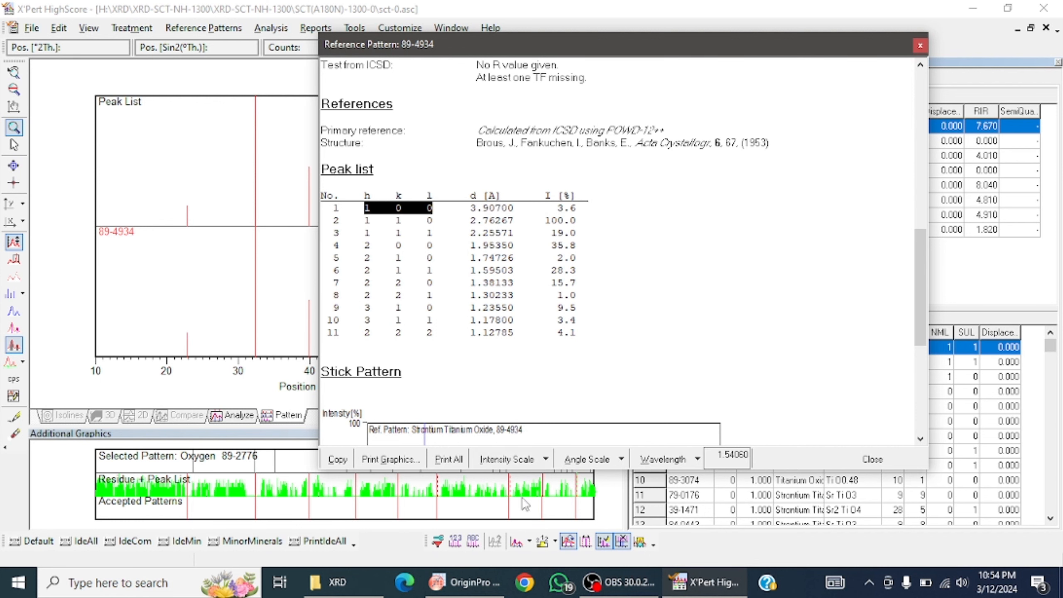
Switch to OriginPro and add a text label "1 0 0" above the first small peak of the blue curve.
left_click(472, 573)
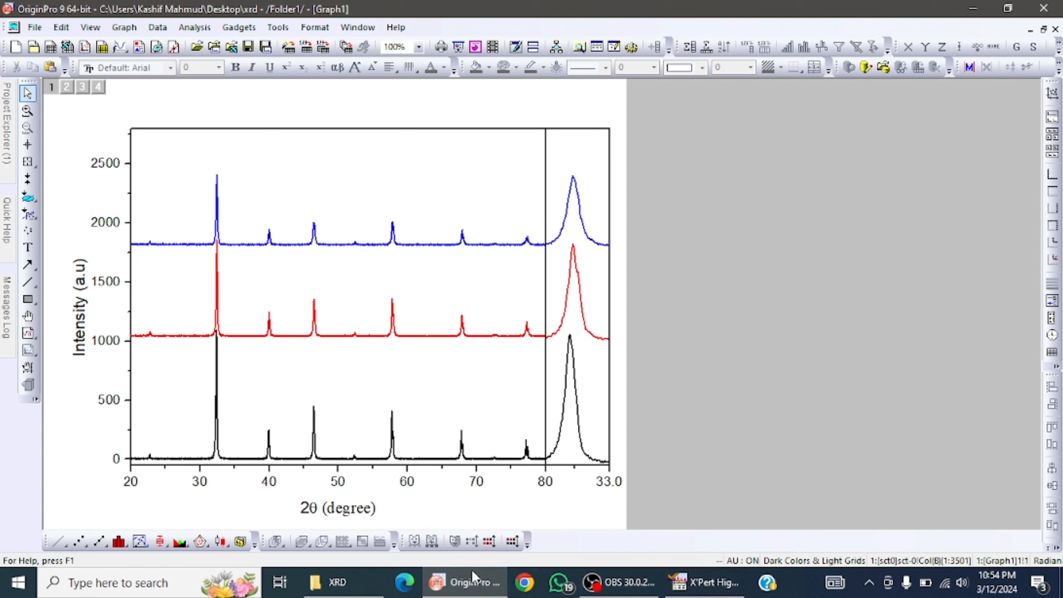
left_click(164, 233)
left_click(28, 247)
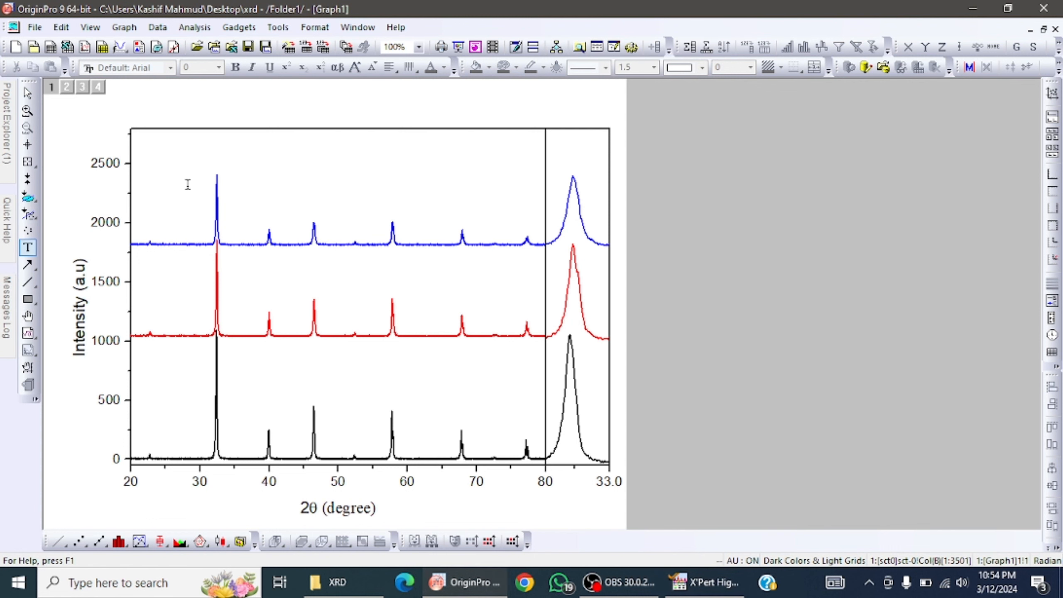
left_click(149, 220)
type("1 0 0")
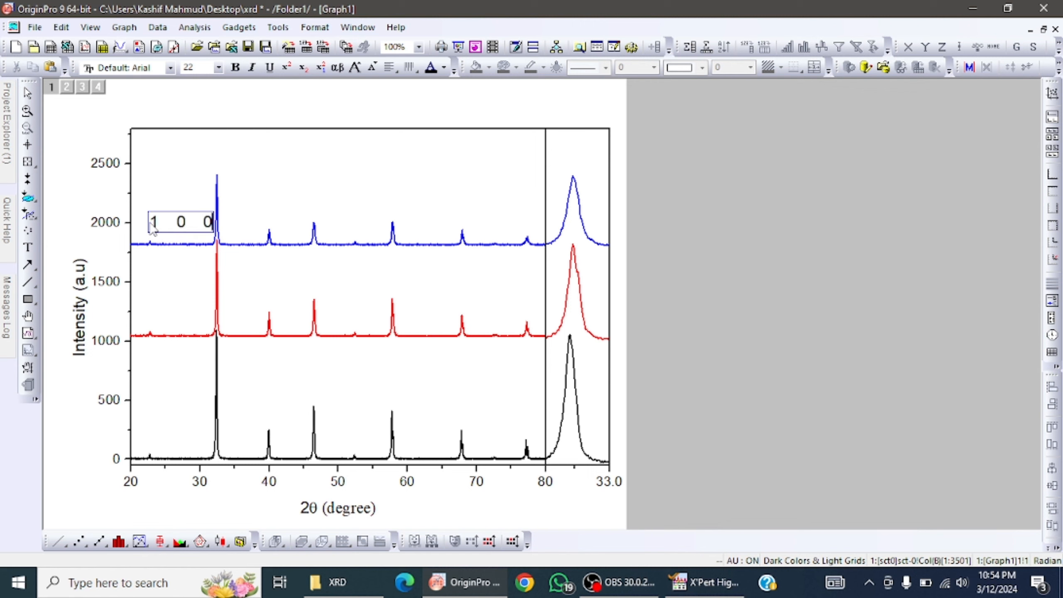
Remove the spaces between the digits of the new peak label so it reads "100".
left_click(195, 225)
key("BackSpace")
key("BackSpace")
key("BackSpace")
left_click(178, 229)
key("BackSpace")
key("BackSpace")
key("BackSpace")
key("BackSpace")
key("BackSpace")
Set the 100 peak label's font to Times New Roman at size 16.
double_click(187, 229)
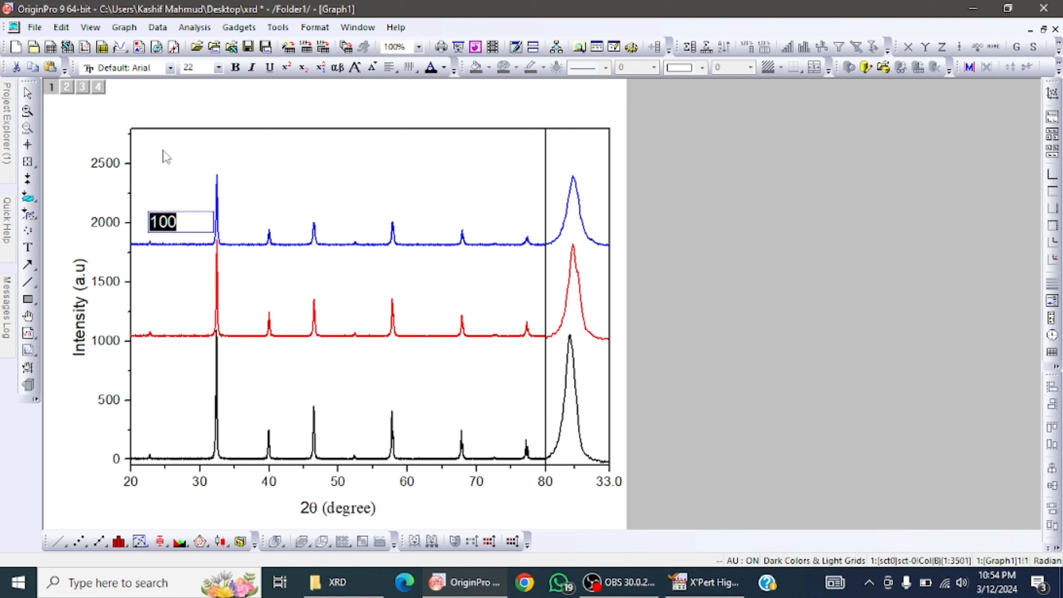
left_click(218, 69)
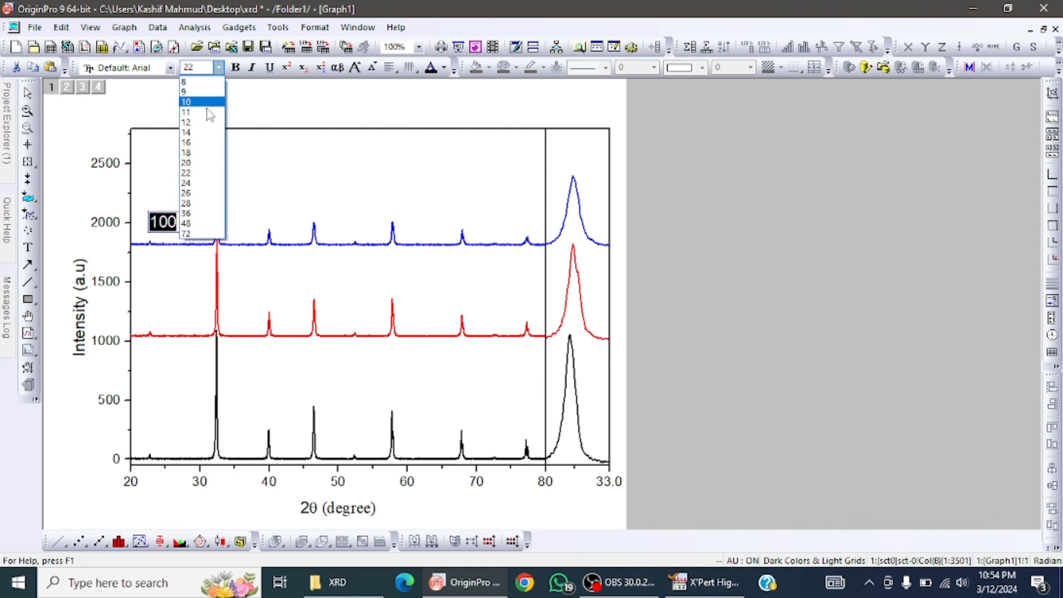
left_click(202, 134)
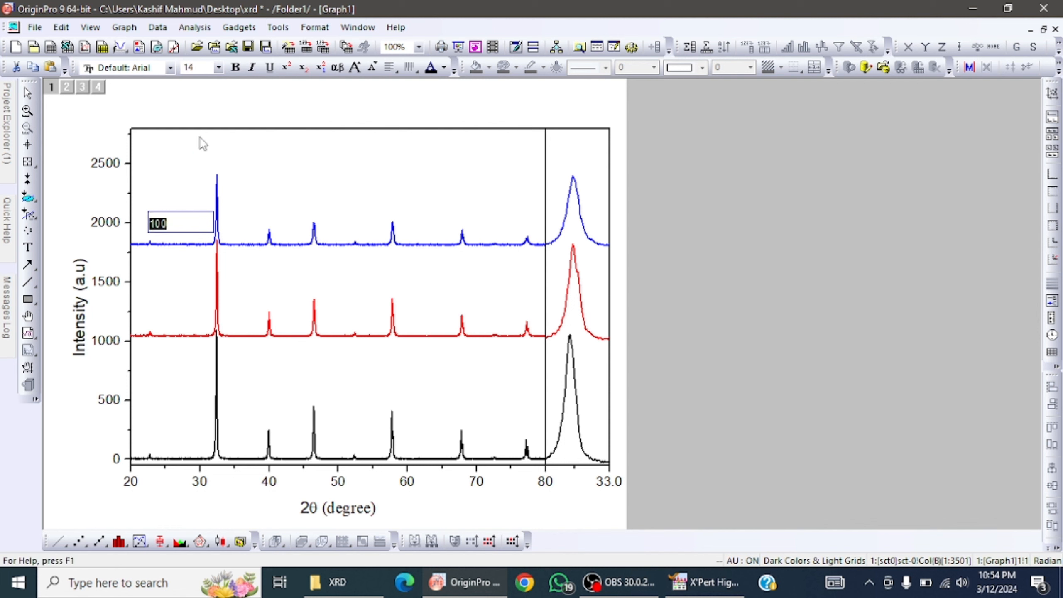
left_click(218, 67)
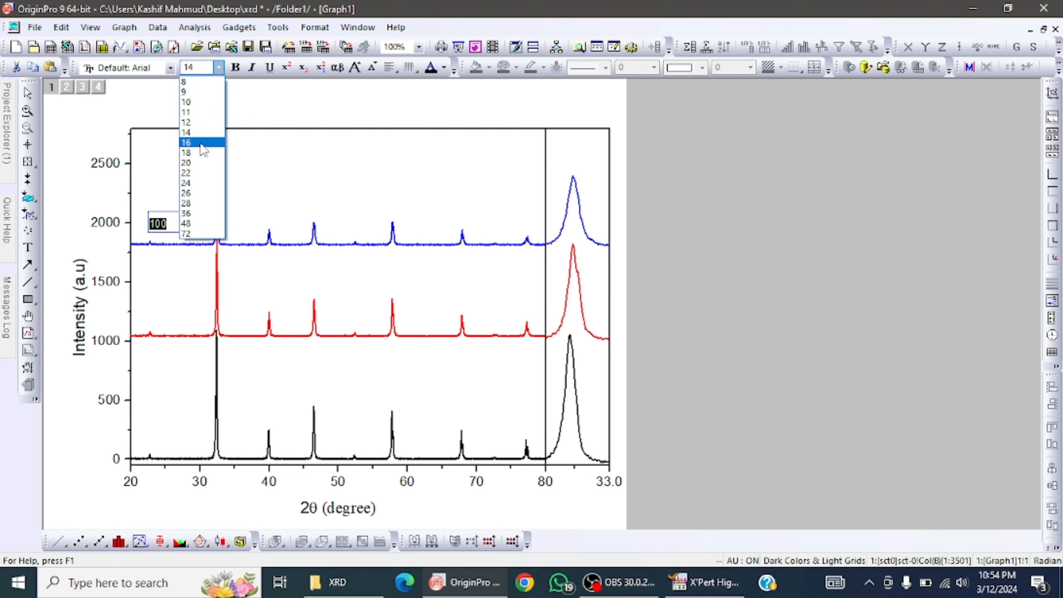
left_click(205, 143)
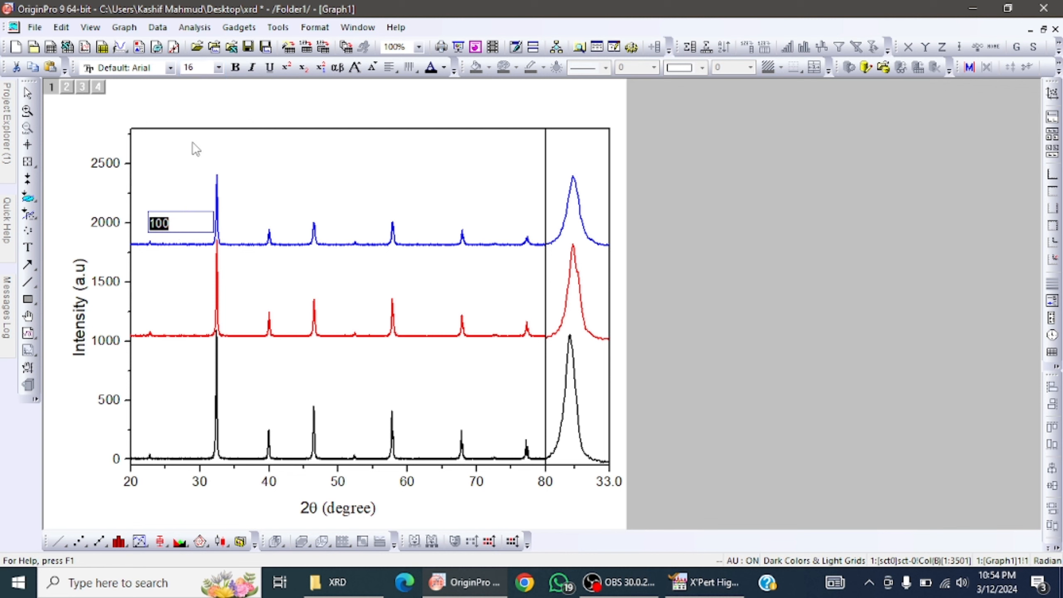
left_click(167, 68)
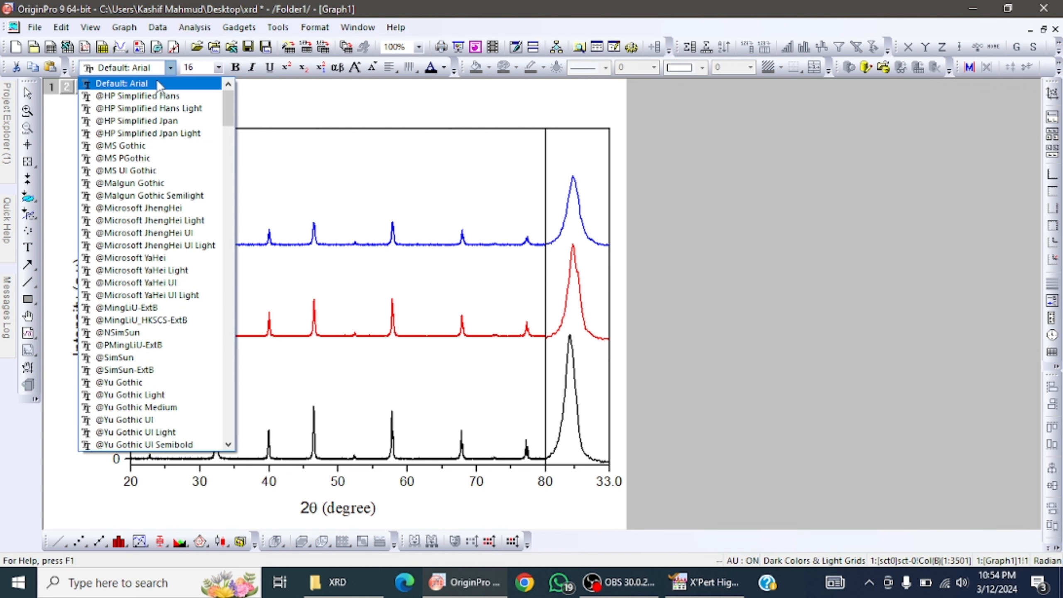
type("Times New Roma")
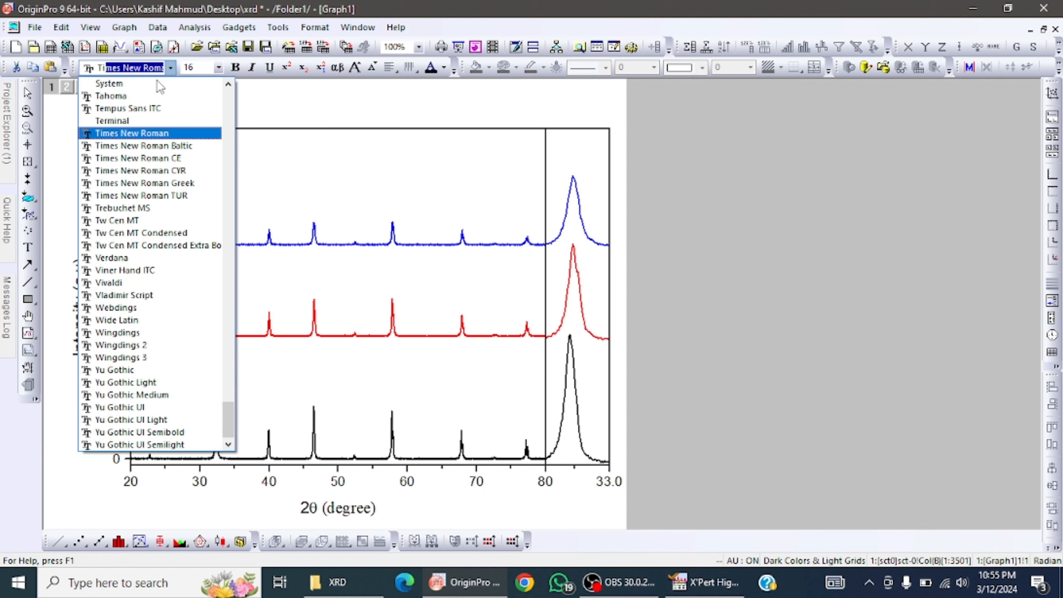
left_click(144, 133)
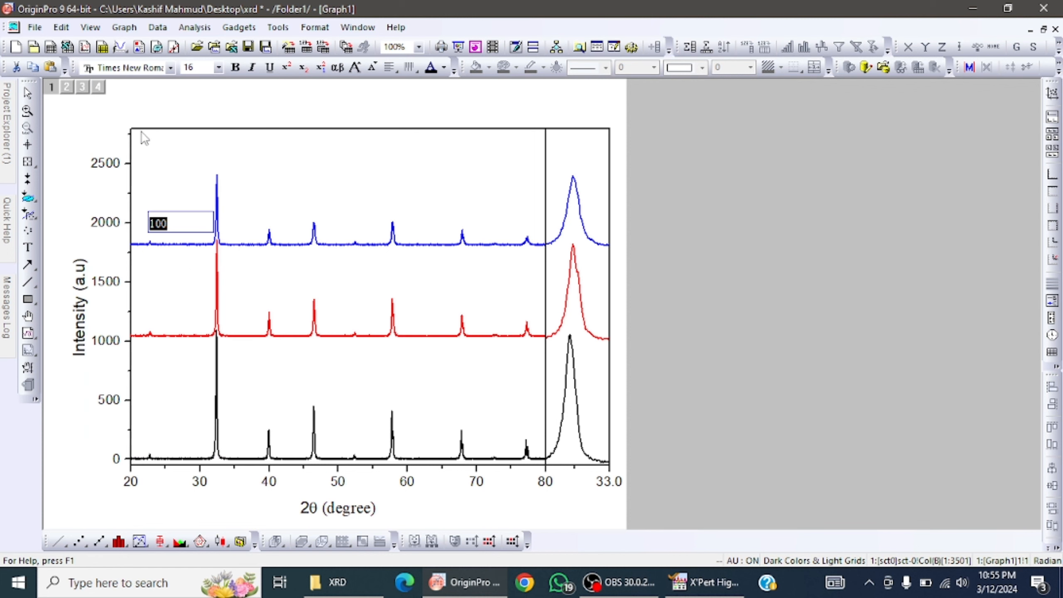
left_click(171, 193)
Rotate the 100 label in its object properties so it reads vertically from bottom to top.
left_click(162, 225)
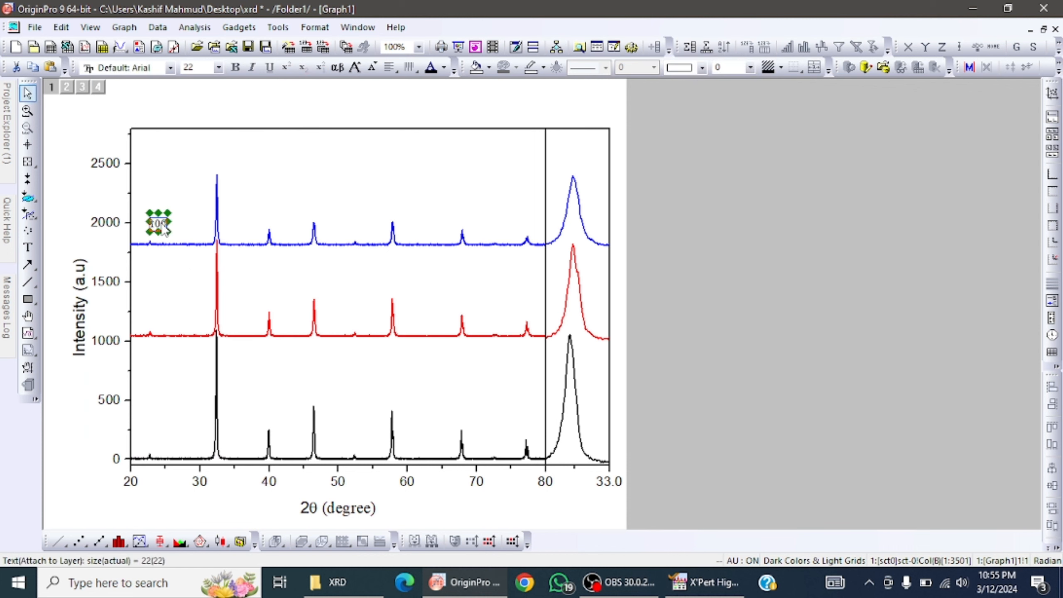
right_click(163, 227)
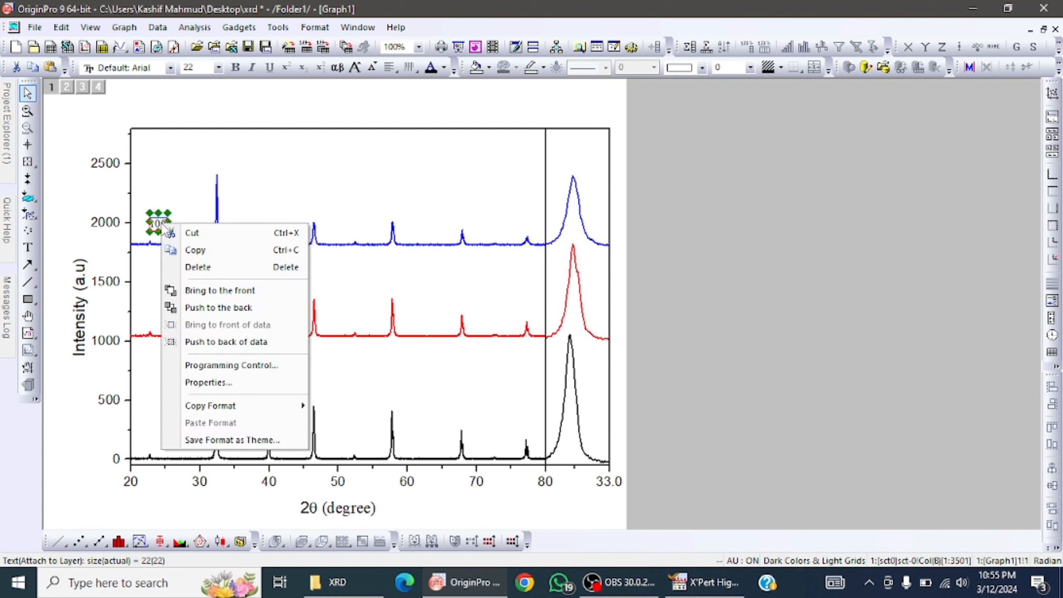
left_click(211, 383)
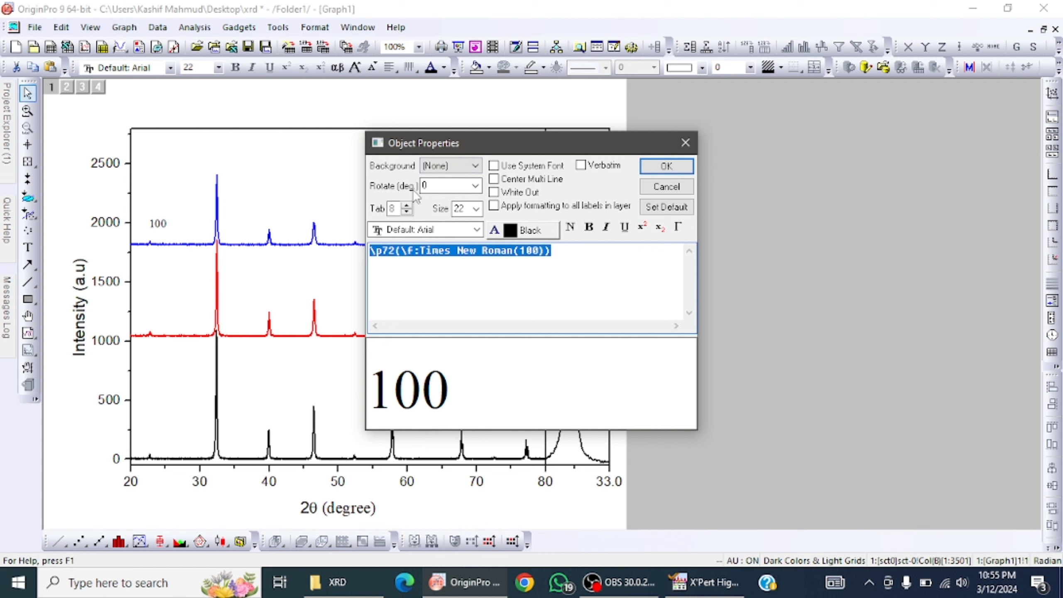
left_click(474, 185)
left_click(461, 221)
left_click(658, 169)
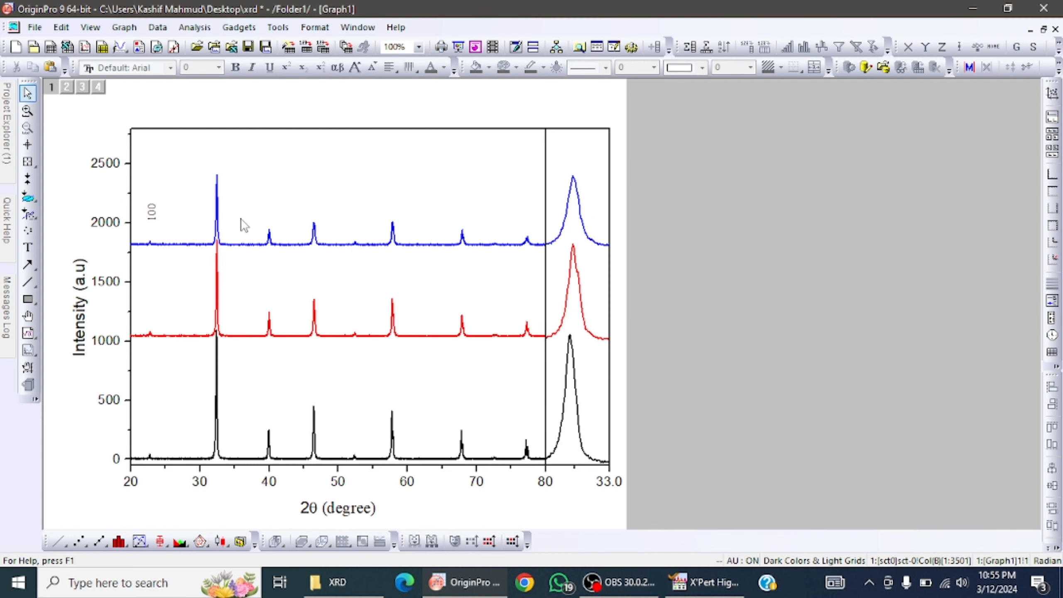
Make the rotated 100 label bold and move it down to just above the first small blue peak.
left_click(152, 218)
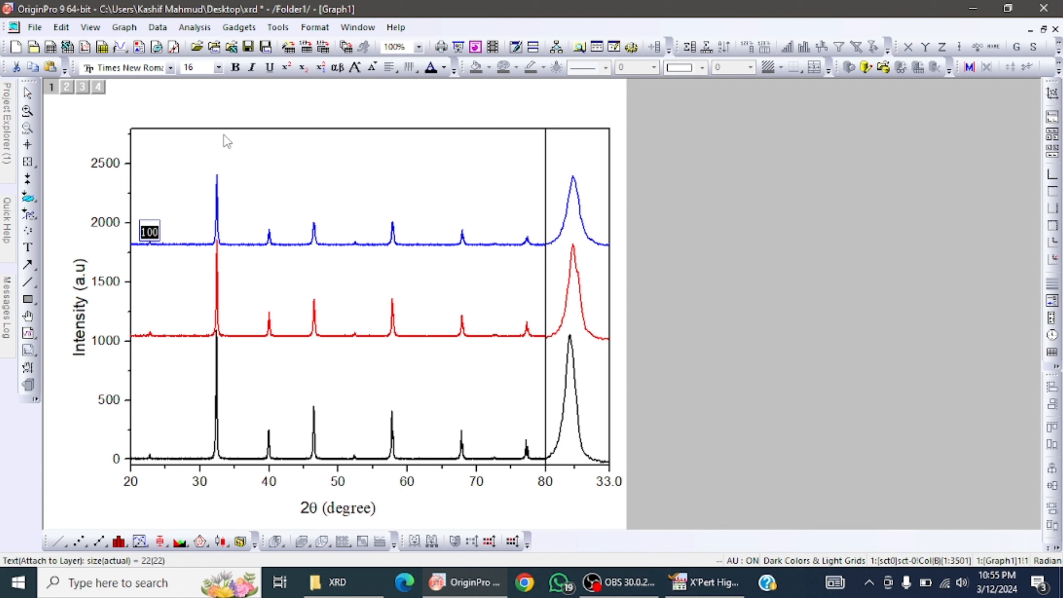
left_click(172, 194)
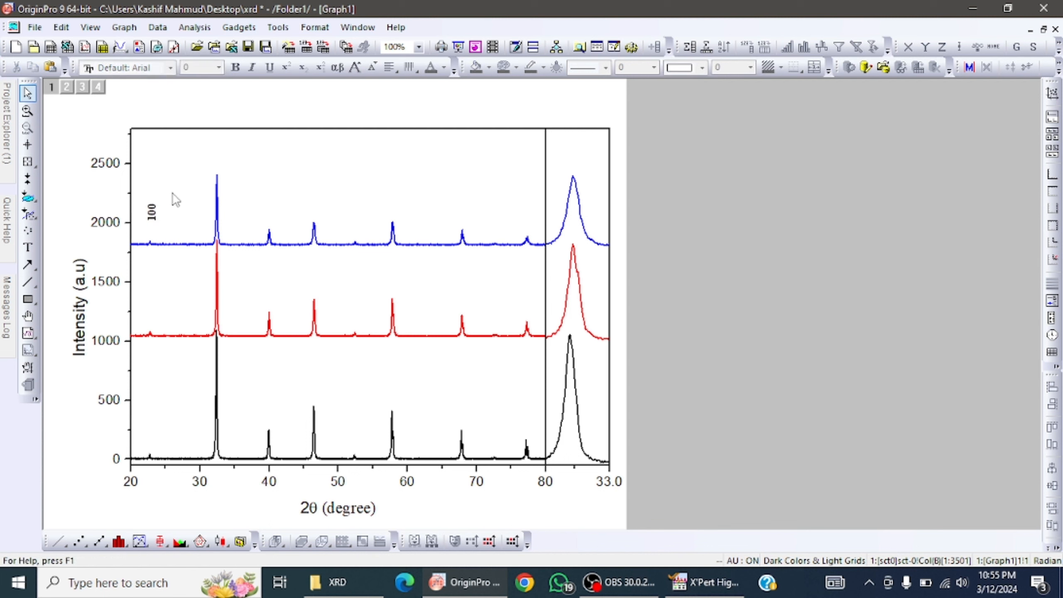
left_click_drag(153, 216, 151, 235)
left_click(203, 218)
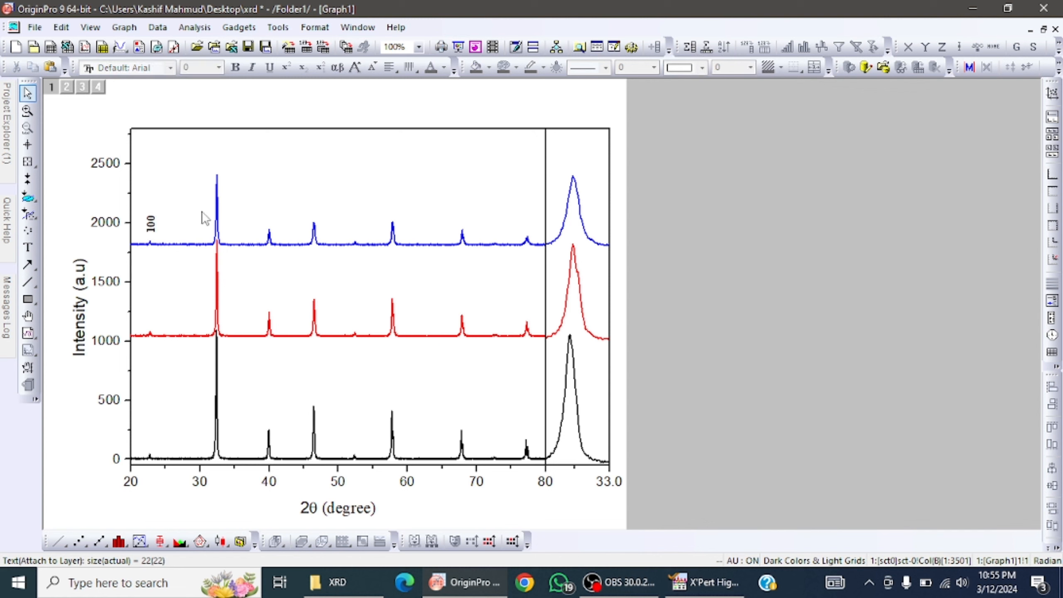
Copy the 100 label and paste a copy beside each of the six other major peaks of the blue curve.
left_click(153, 228)
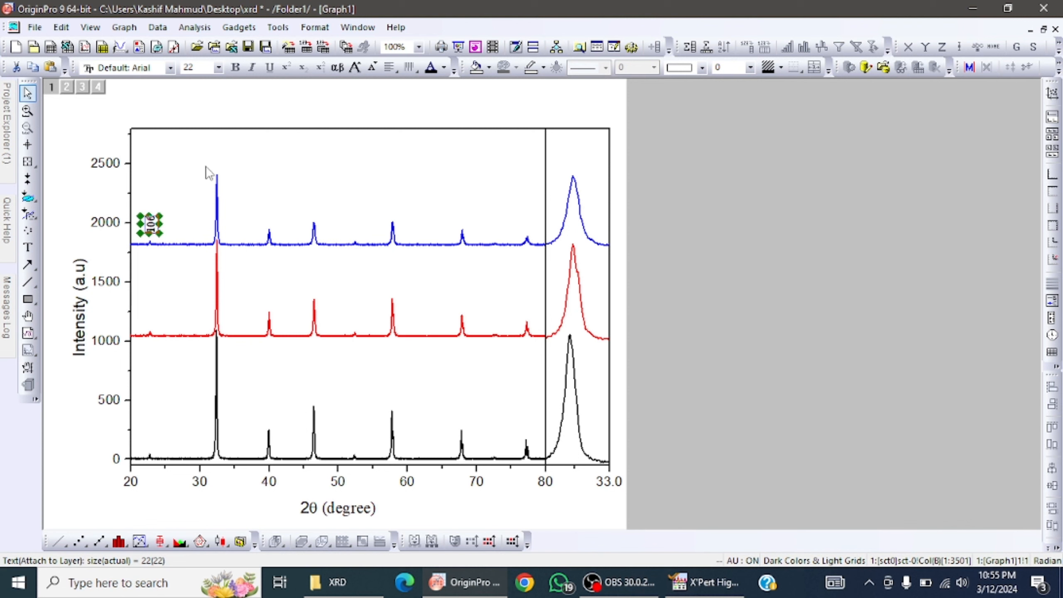
left_click(221, 169)
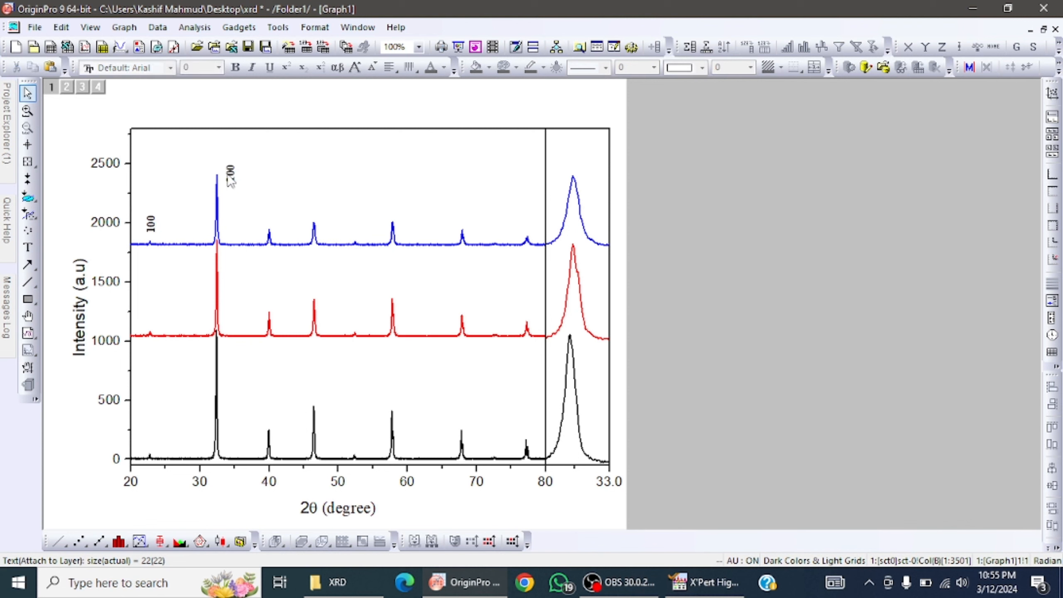
left_click(269, 214)
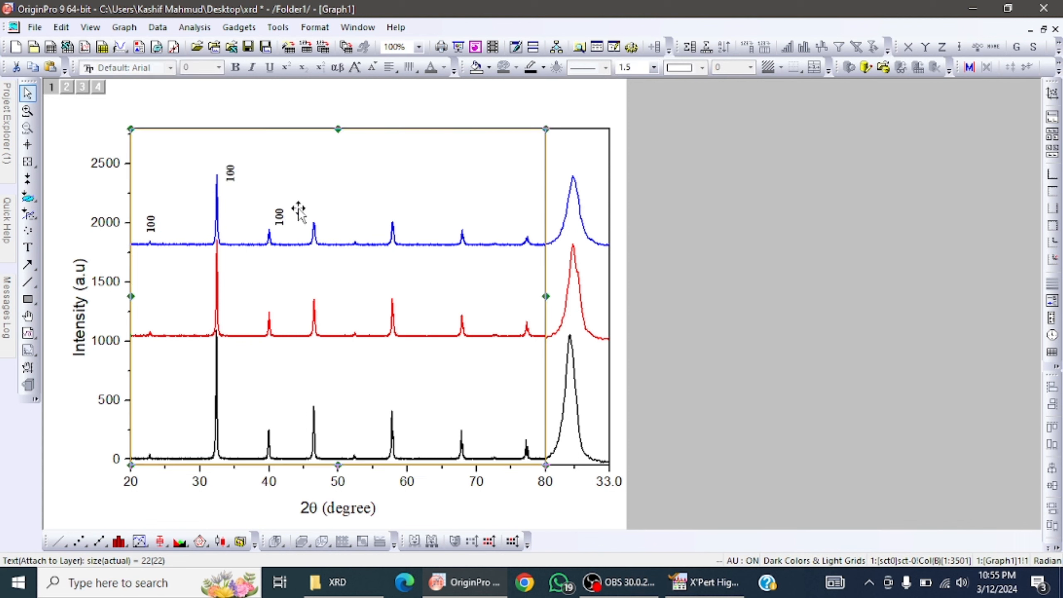
mouse_move(313, 213)
left_mouse_down()
mouse_move(312, 237)
mouse_move(312, 214)
left_mouse_up()
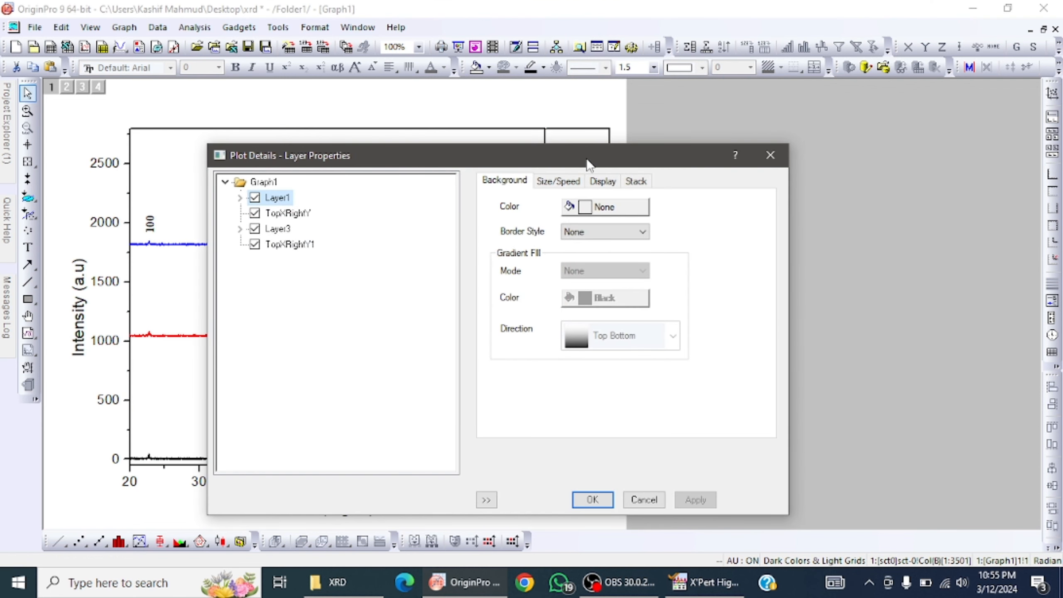
left_click(770, 155)
left_click(318, 216)
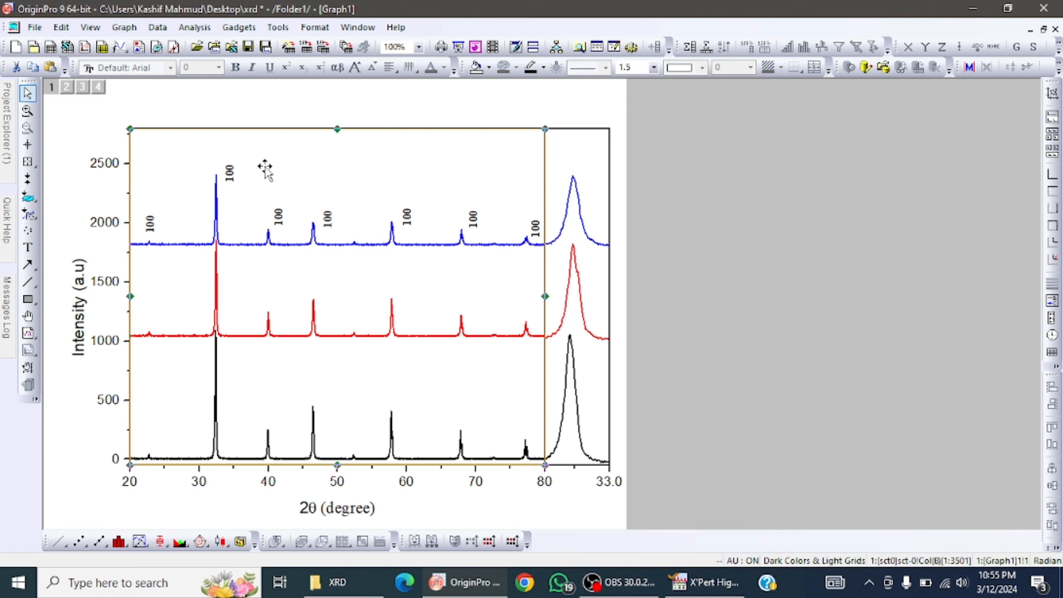
Look up row 2 of the X'Pert HighScore peak list, change the tallest blue peak's label to 110 in OriginPro, and centre it above the peak.
left_click(229, 172)
double_click(230, 173)
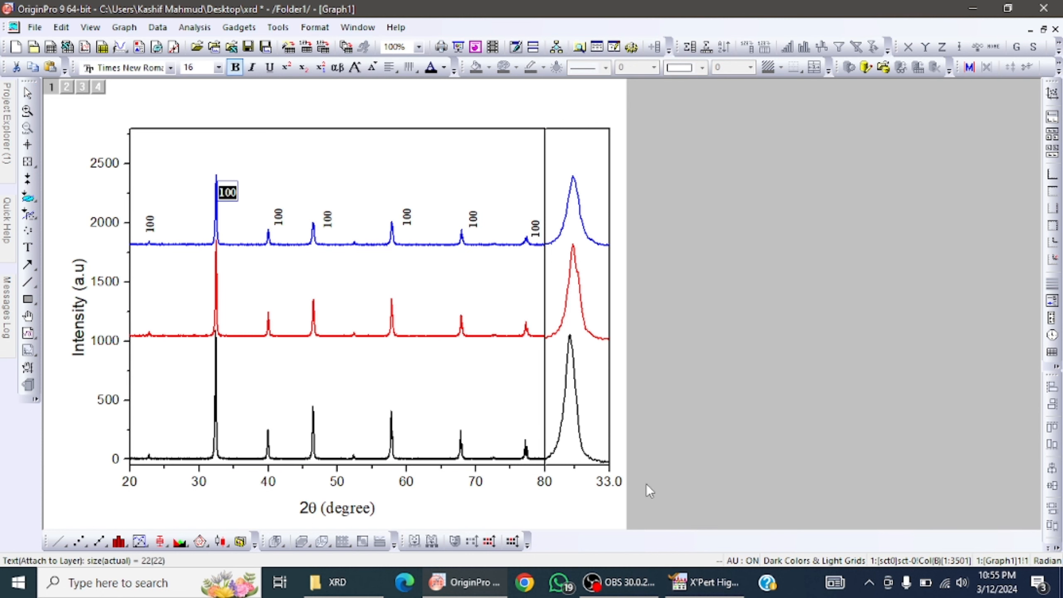
left_click(693, 586)
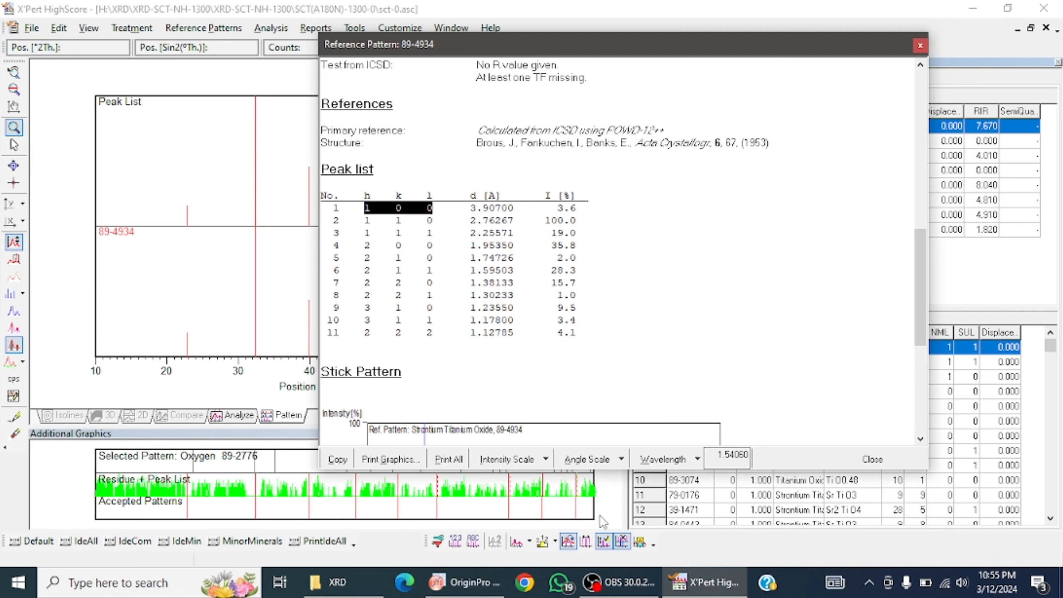
left_click(436, 222)
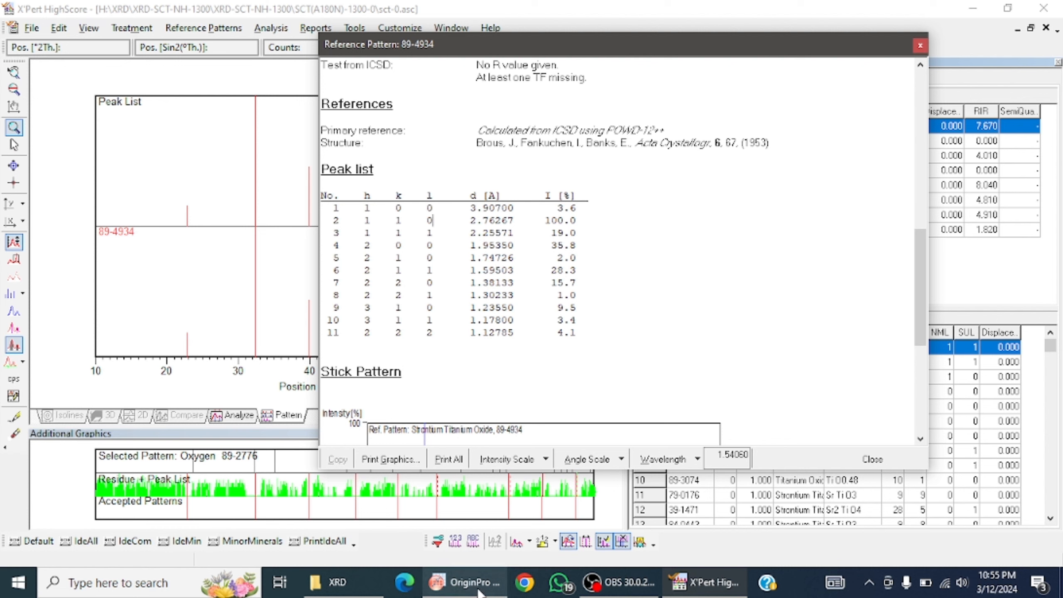
left_click(465, 582)
type("110")
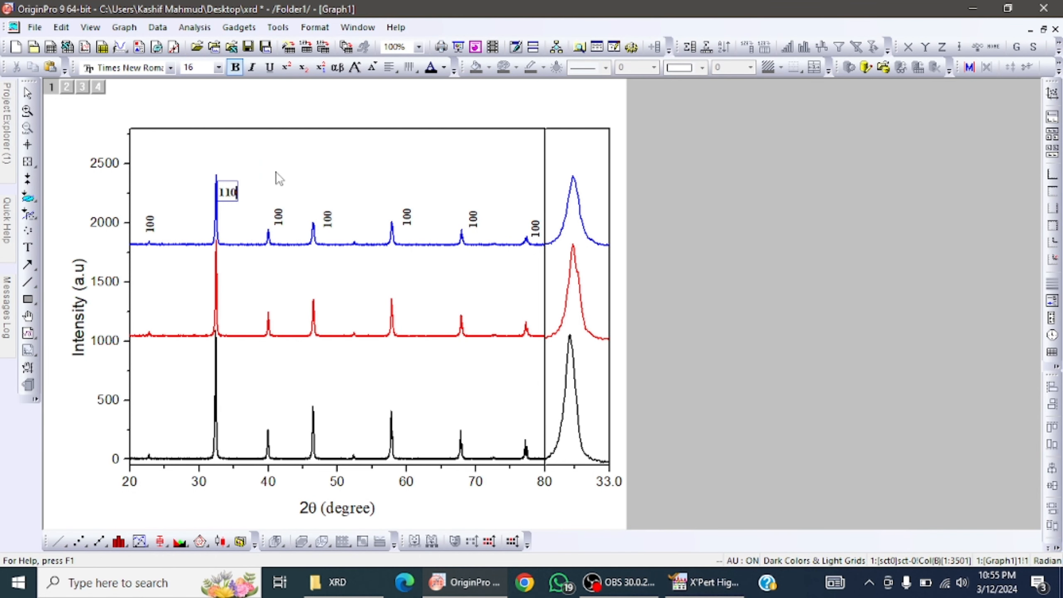
left_click(276, 172)
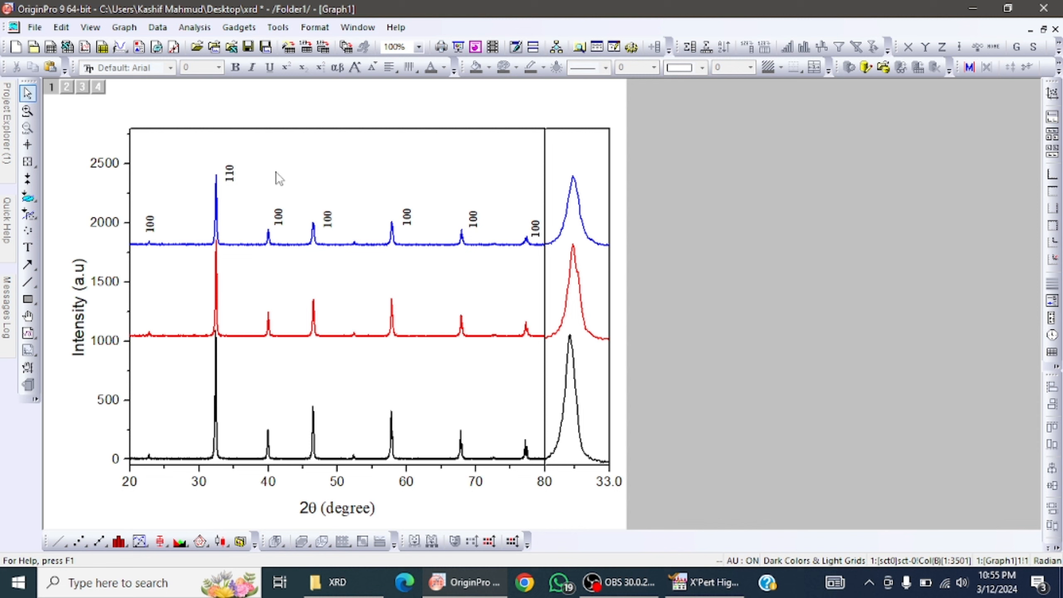
left_click(230, 179)
left_click_drag(229, 172, 215, 162)
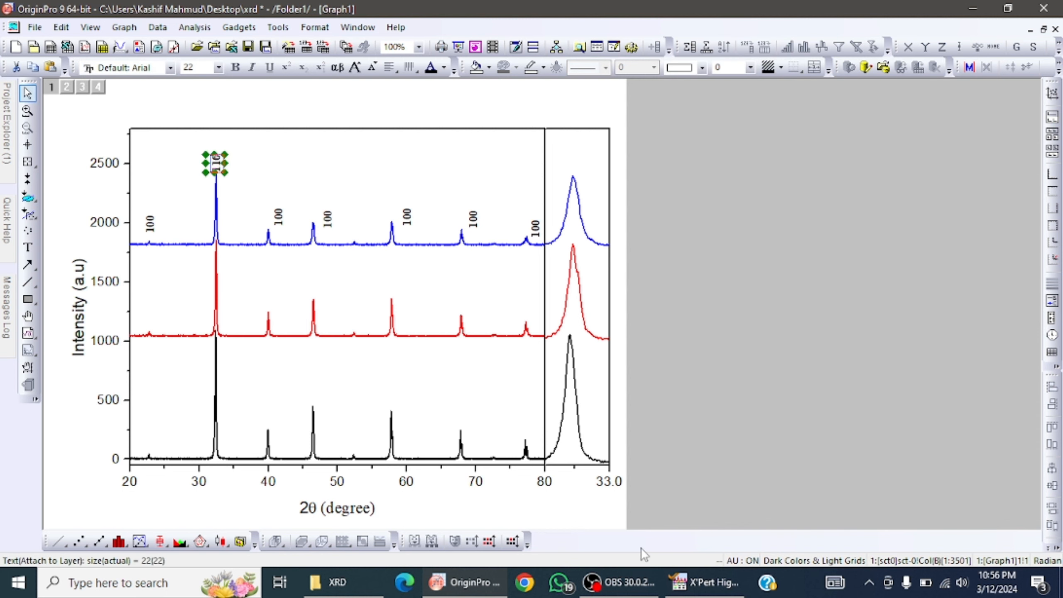
Look up row 3 of the HighScore peak list, change the OriginPro label near 40 degrees to 111, and centre it above its blue peak.
left_click(703, 582)
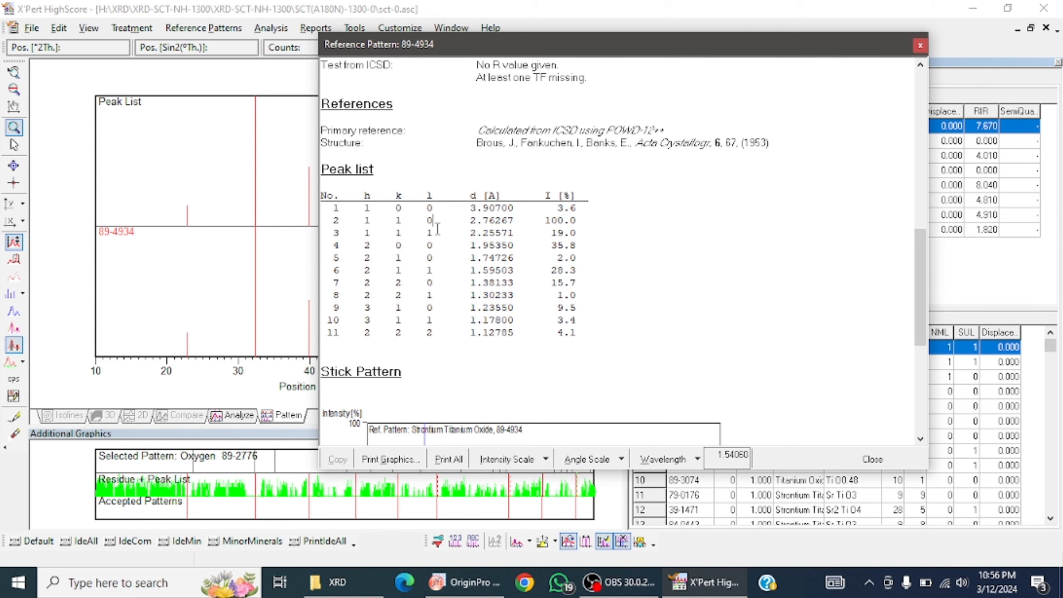
left_click_drag(432, 232, 366, 233)
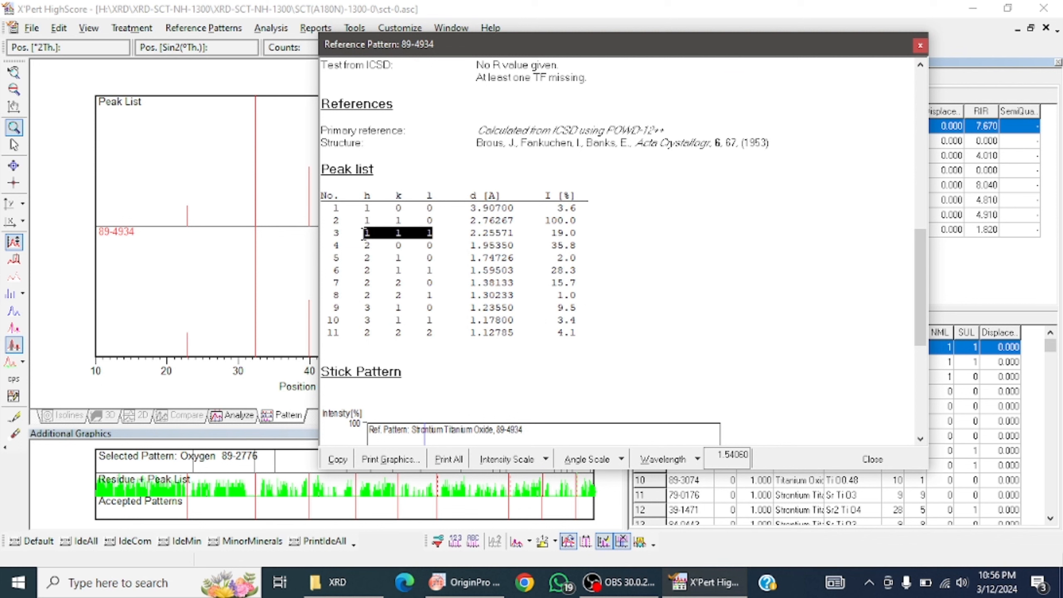
left_click(465, 582)
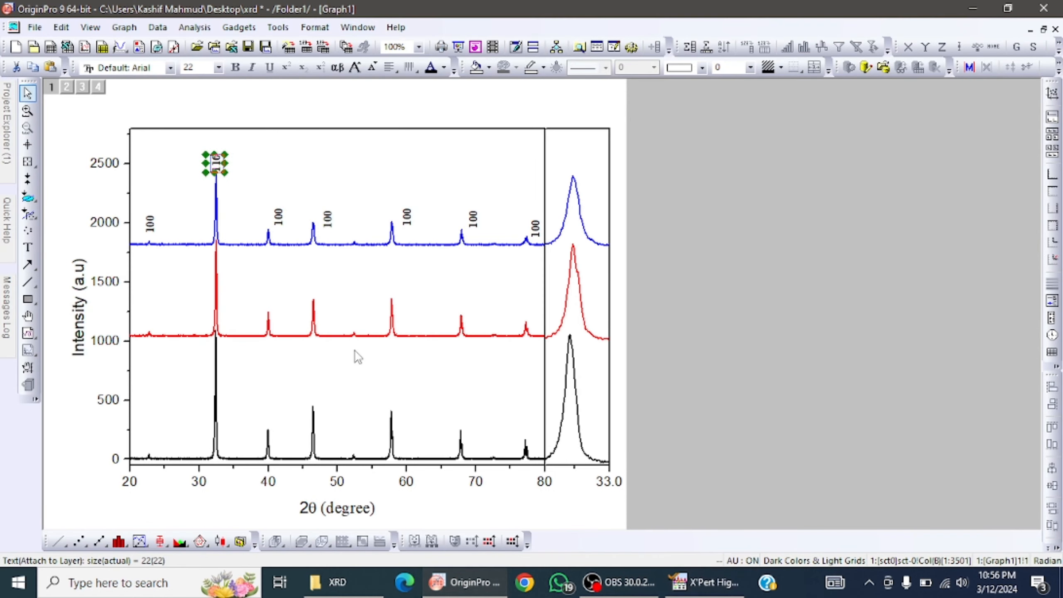
double_click(278, 228)
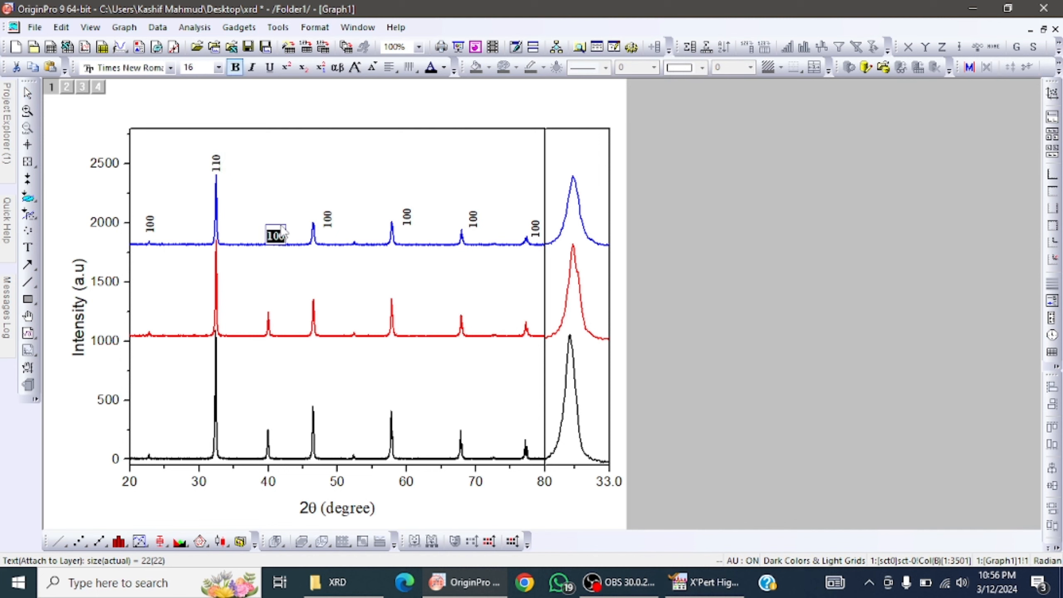
type("111")
left_click(270, 171)
left_click(279, 221)
left_click_drag(279, 222, 269, 219)
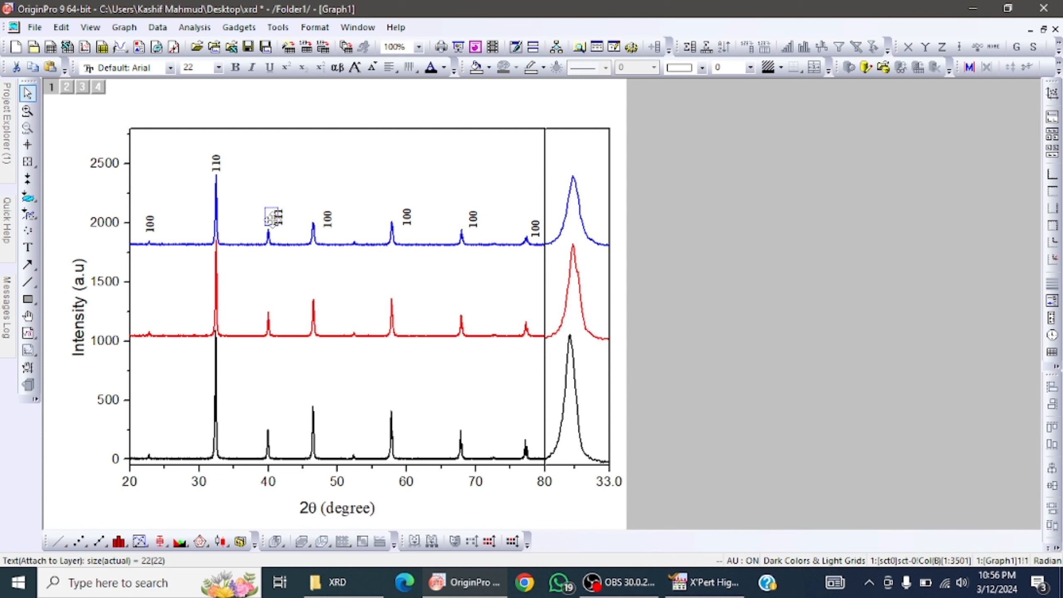
left_click(267, 215)
left_click(296, 165)
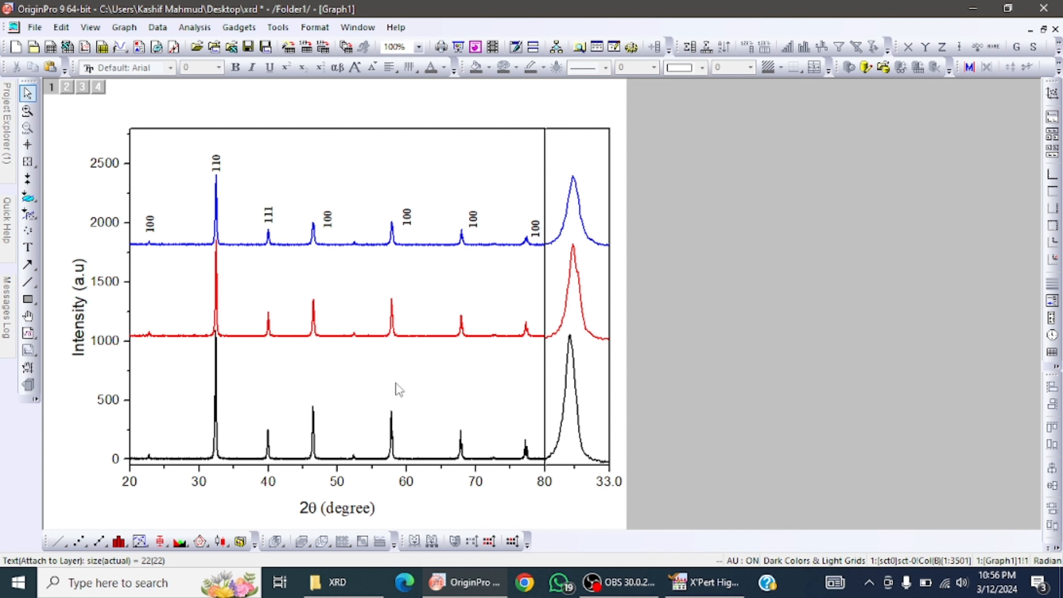
Look up row 4 of the HighScore peak list, change the next OriginPro label to 200, and place it above the blue peak between 40 and 50 degrees.
left_click(671, 576)
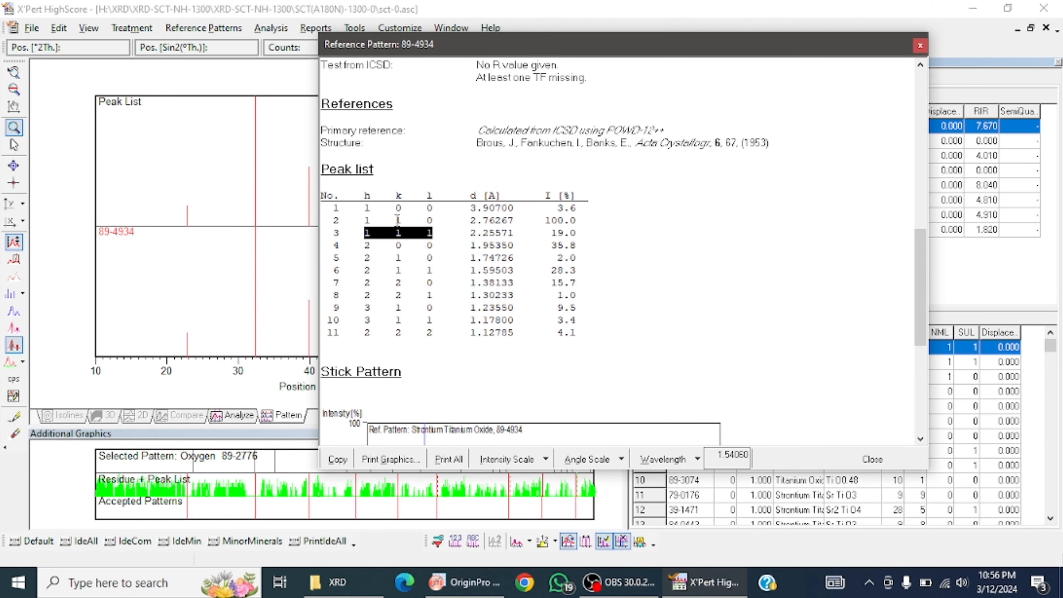
left_click(443, 580)
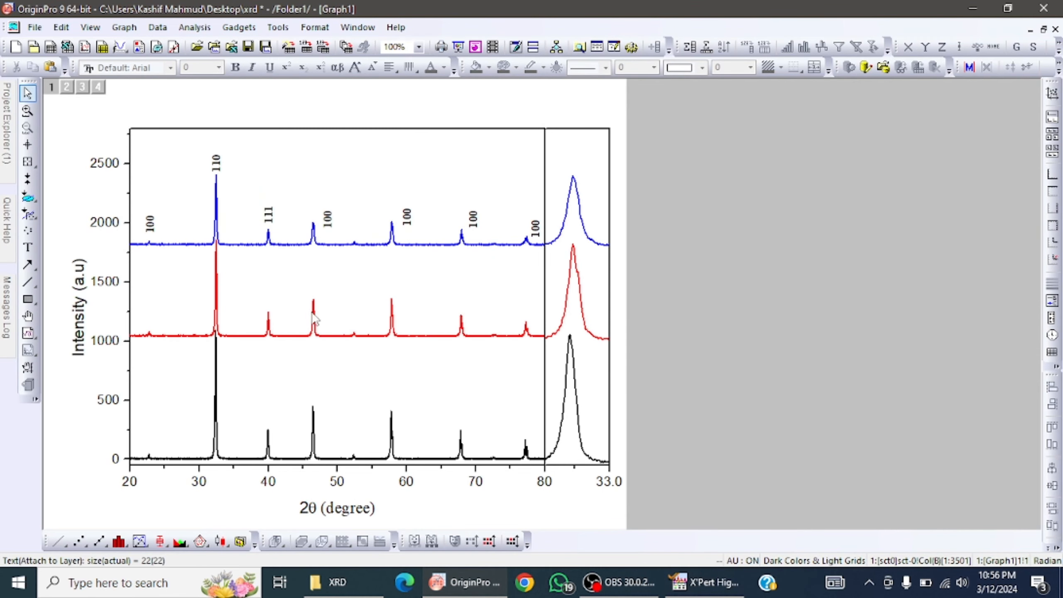
double_click(333, 235)
type("2")
left_click(336, 210)
left_click(325, 215)
left_click_drag(325, 214, 311, 206)
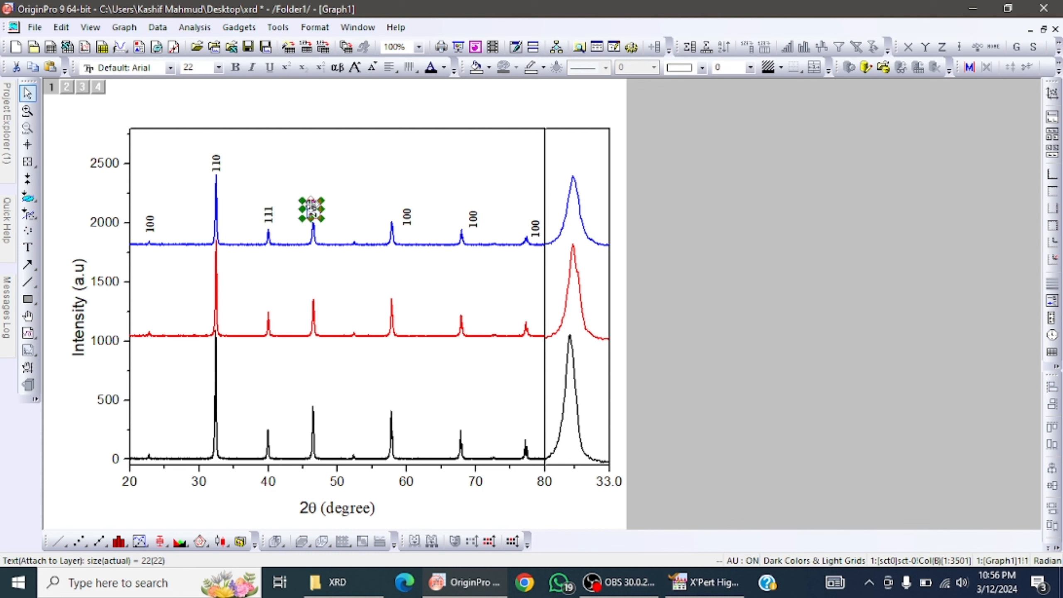
Look up row 5 of the X'Pert HighScore peak list, change the OriginPro label near 58 degrees to 210, and centre it above its blue peak.
left_click(351, 225)
left_click(703, 582)
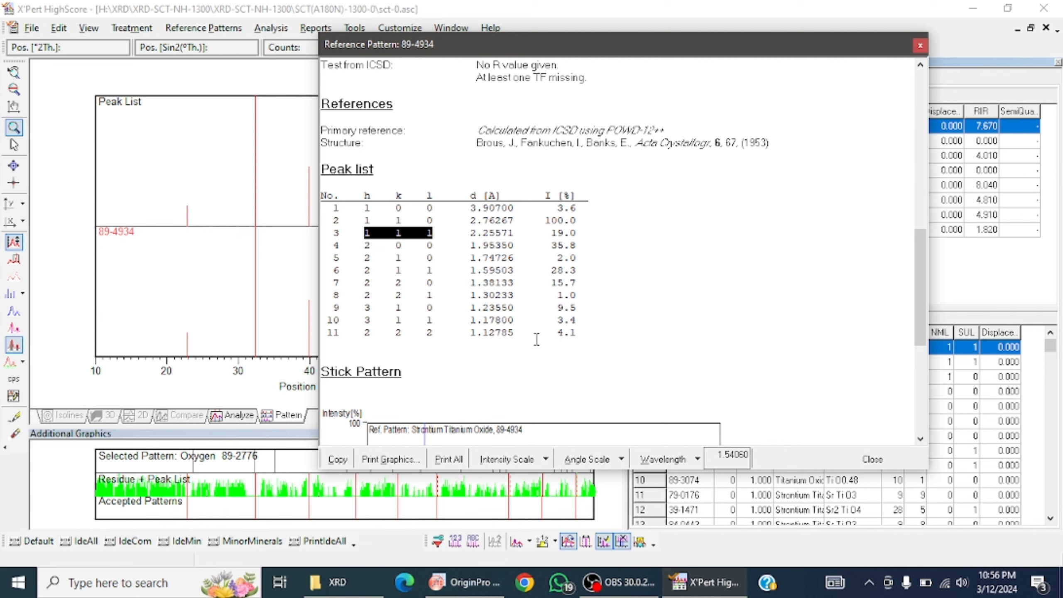
left_click(465, 570)
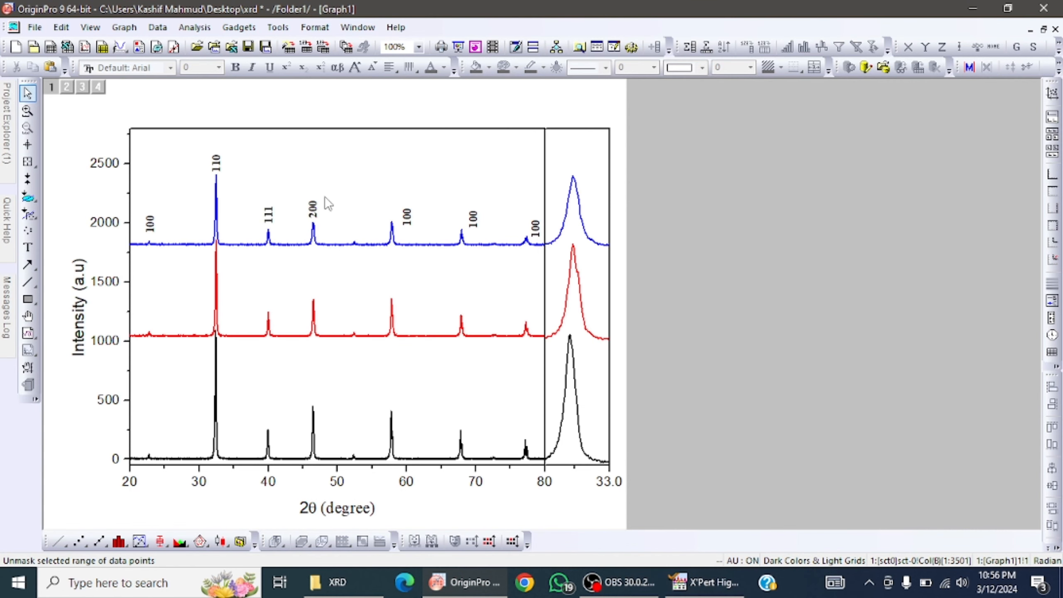
double_click(411, 221)
type("21")
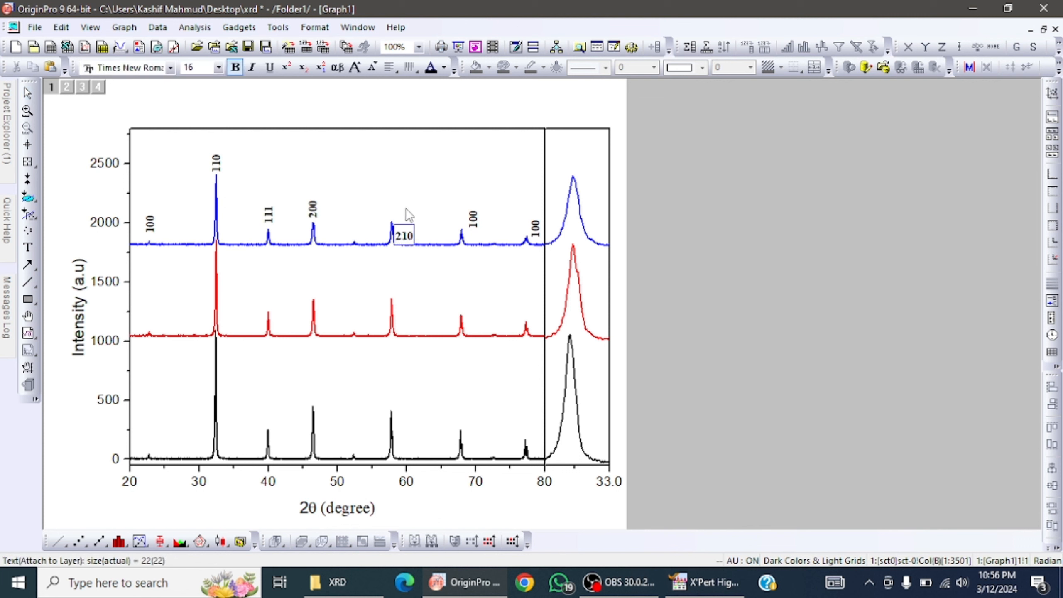
left_click(408, 215)
left_click_drag(405, 218, 393, 211)
left_click(433, 230)
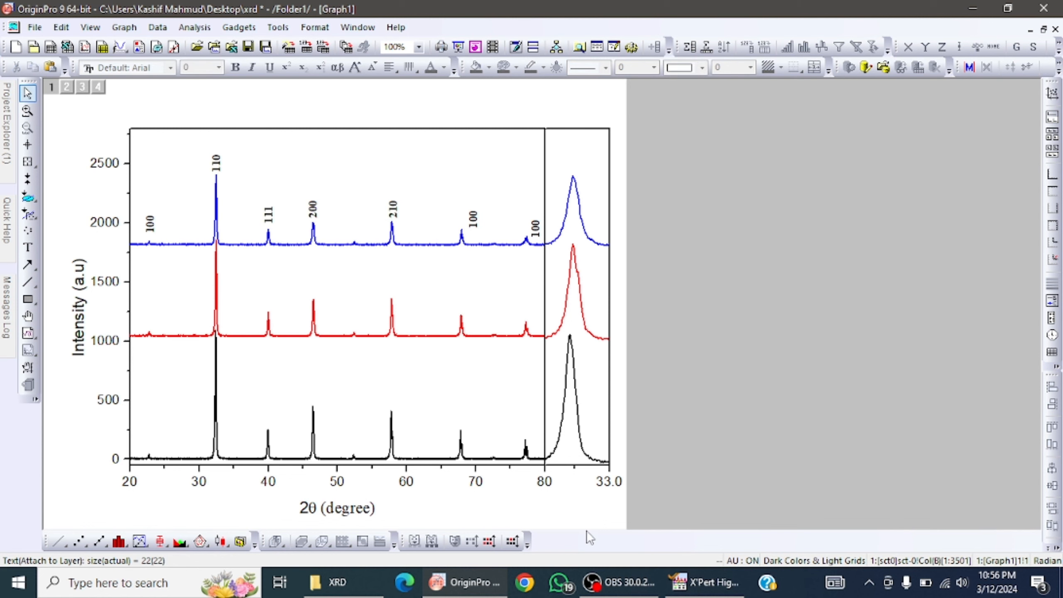
Look up row 6 of the HighScore peak list, change the OriginPro label near 68 degrees to 211, and centre it above its blue peak.
left_click(695, 583)
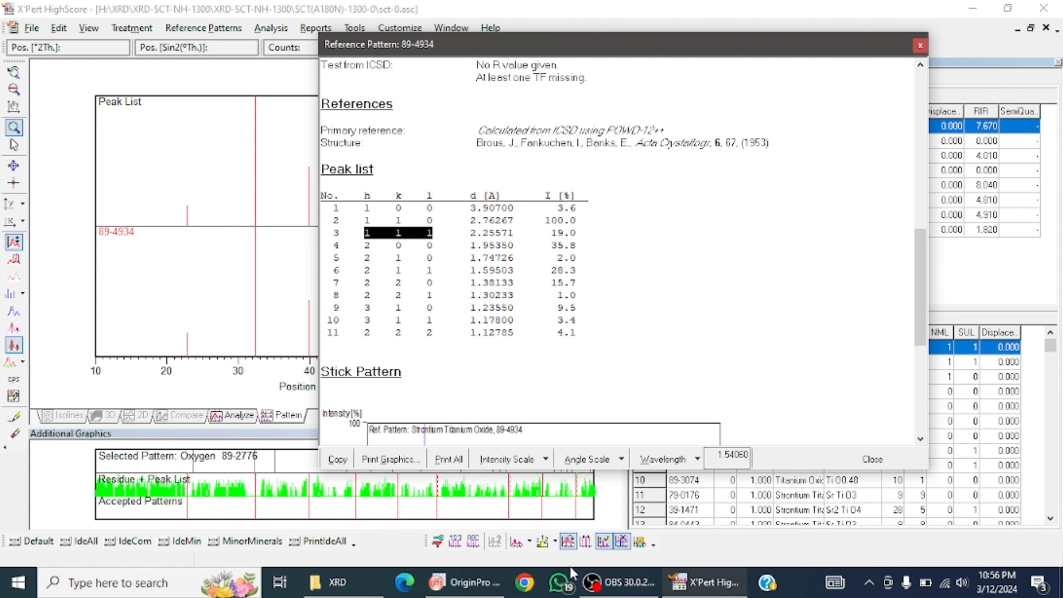
left_click(464, 582)
left_click(474, 221)
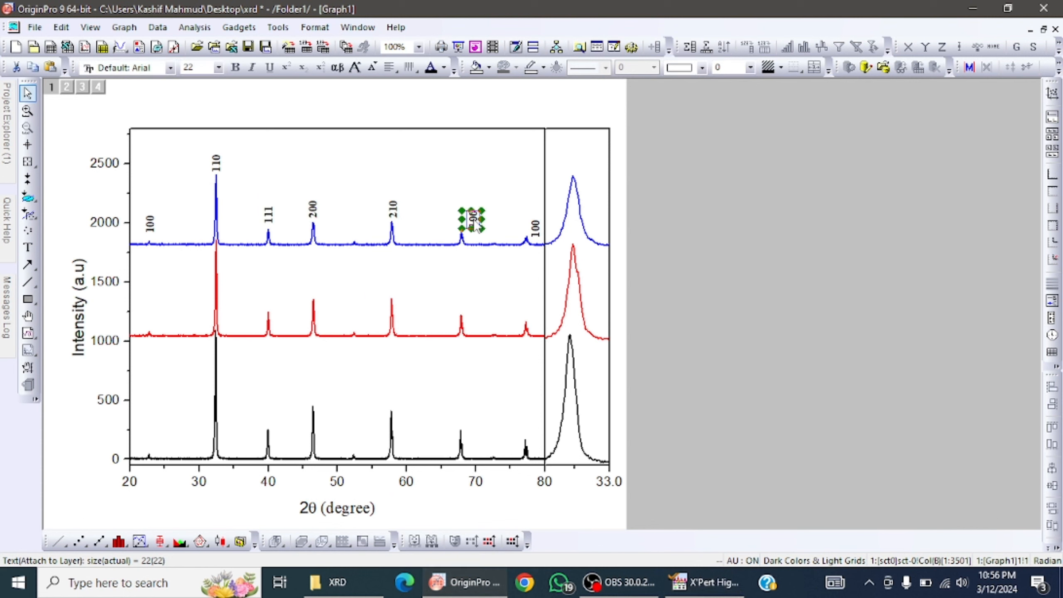
left_click(474, 220)
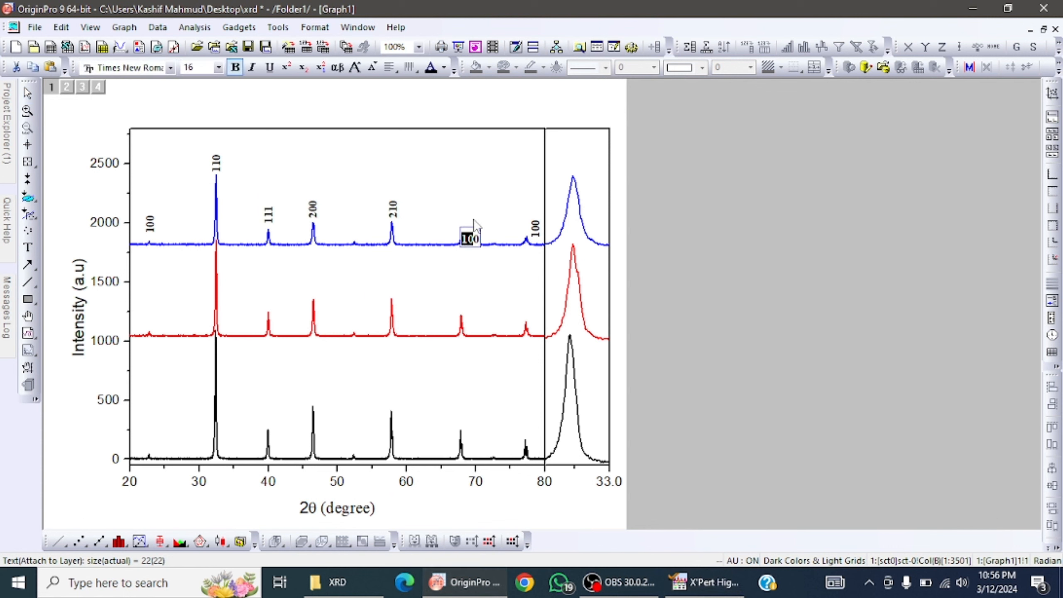
type("11")
left_click(474, 225)
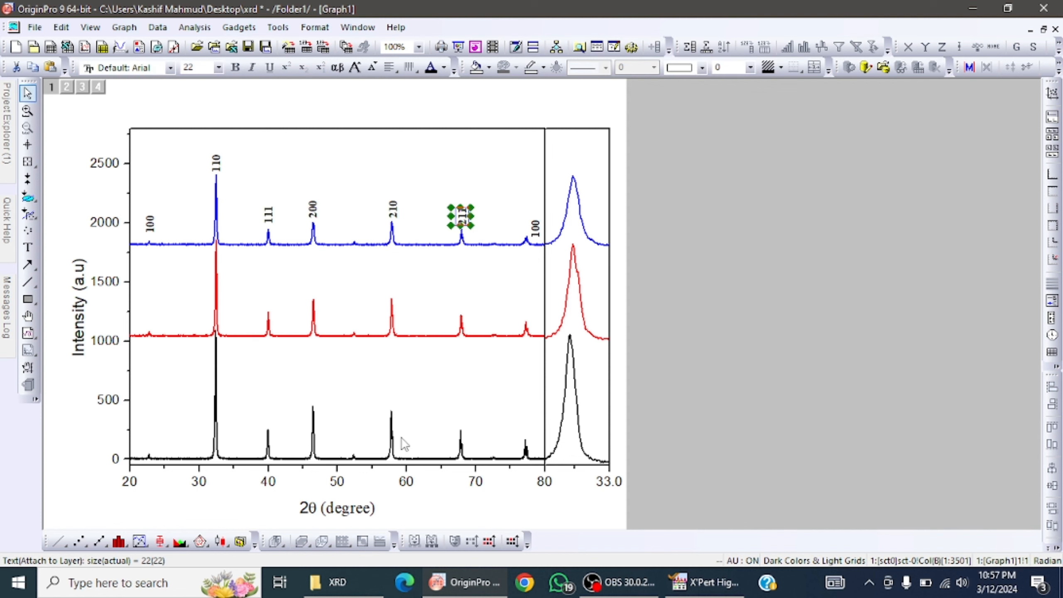
Look up row 7 of the HighScore peak list, change the last OriginPro label before 80 degrees to 220, and centre it above its blue peak.
left_click(694, 584)
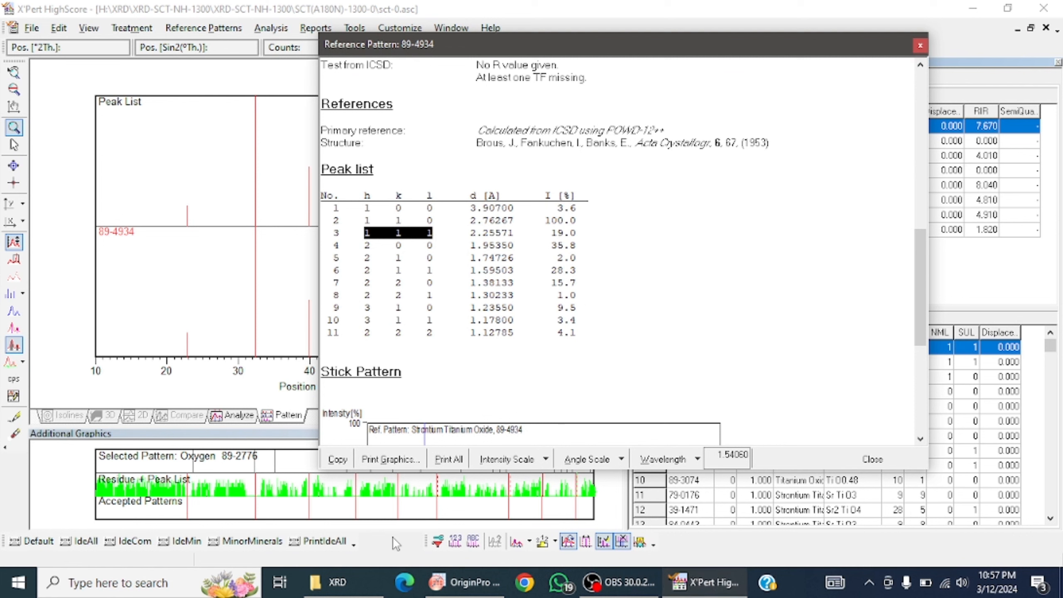
left_click(464, 582)
double_click(537, 228)
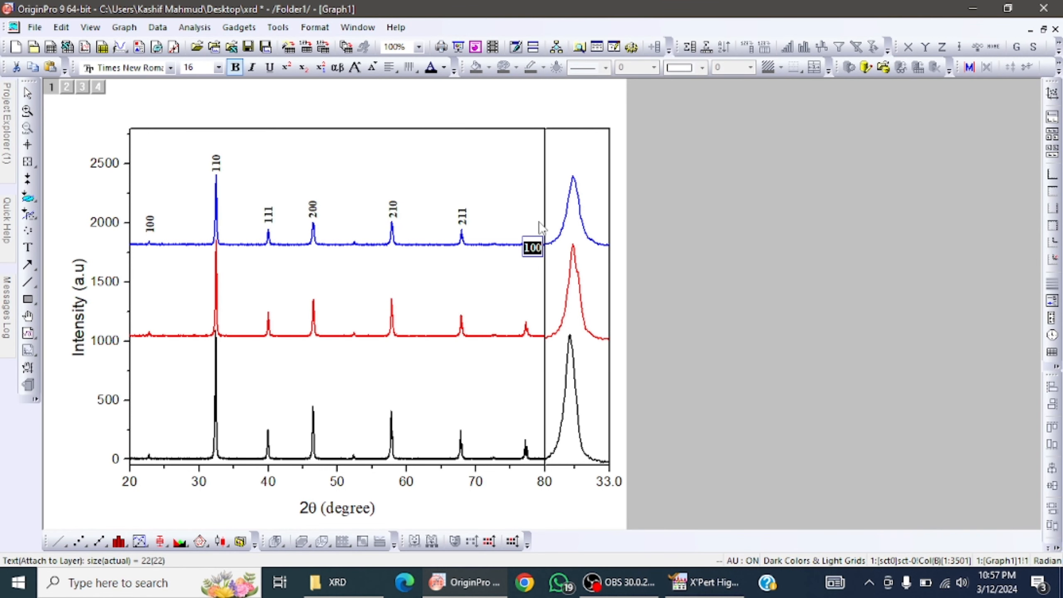
type("220")
left_click(539, 228)
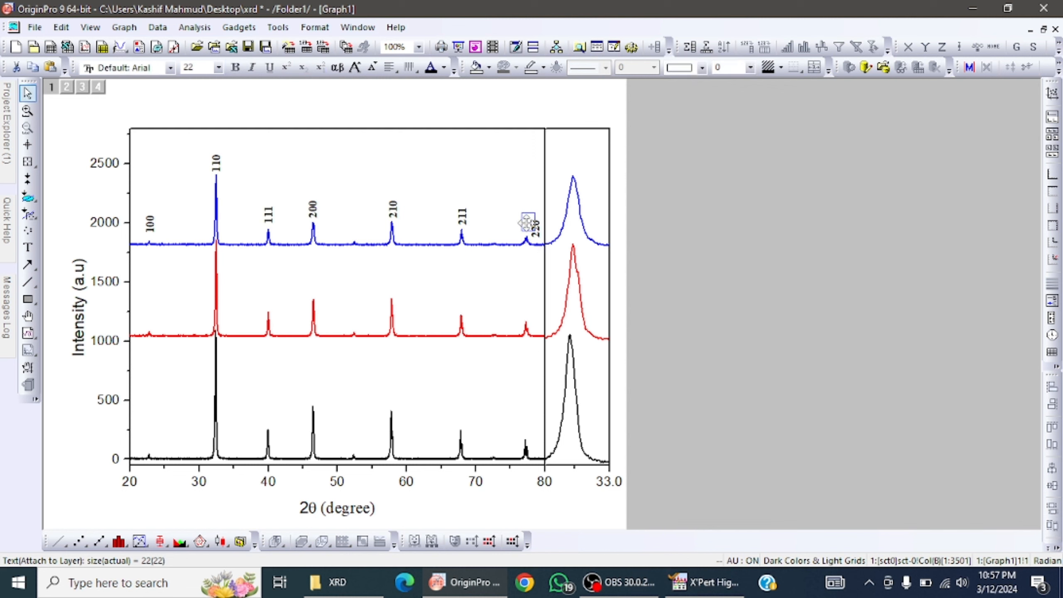
left_click_drag(526, 223, 525, 222)
left_click(483, 153)
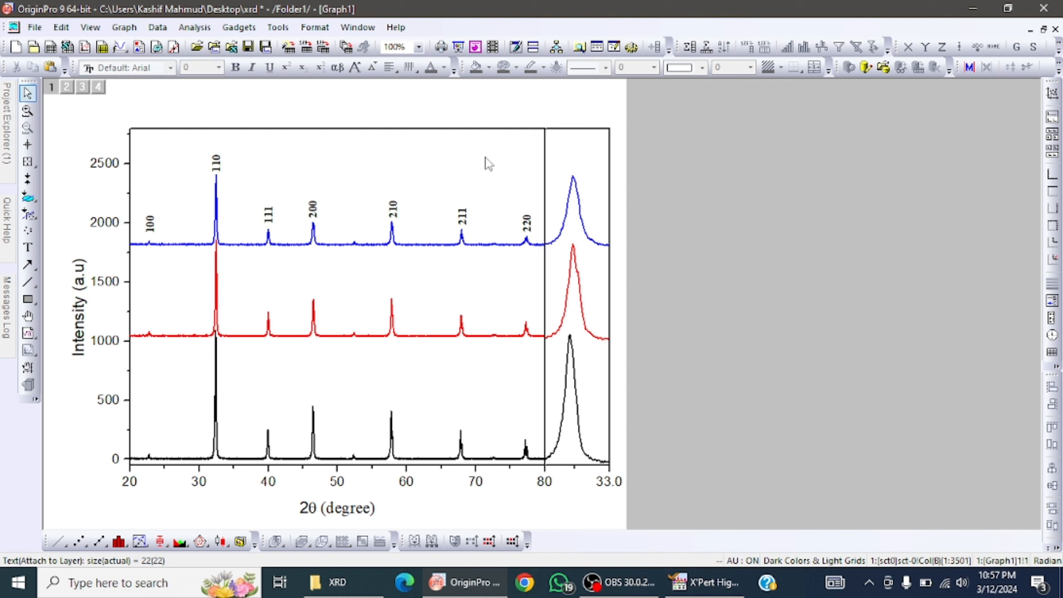
Copy the 110 label into the enlarged-peak panel and centre the copy above the blue peak there.
left_click(216, 164)
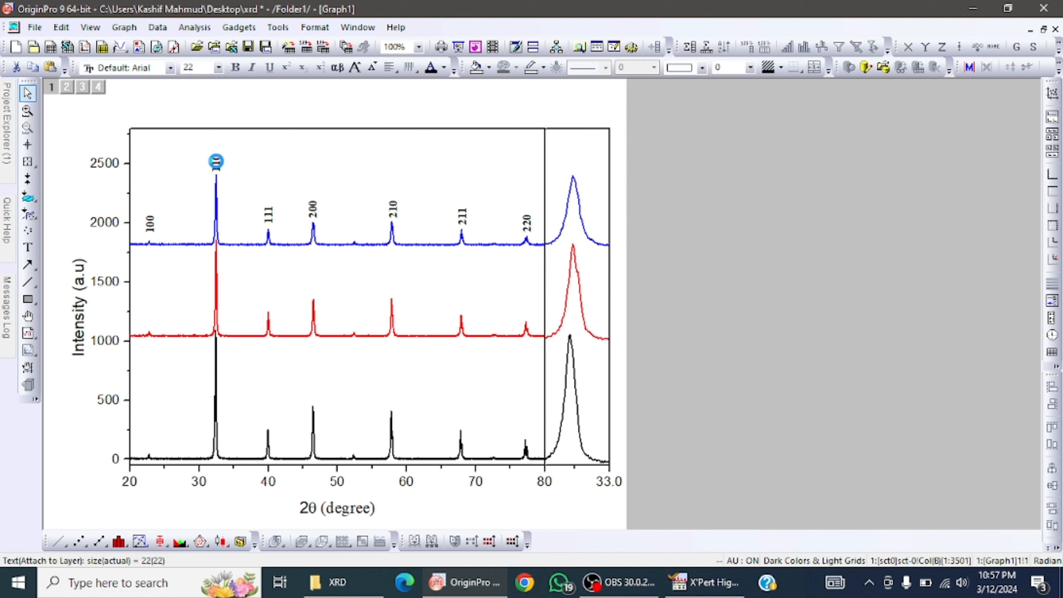
left_click(575, 165)
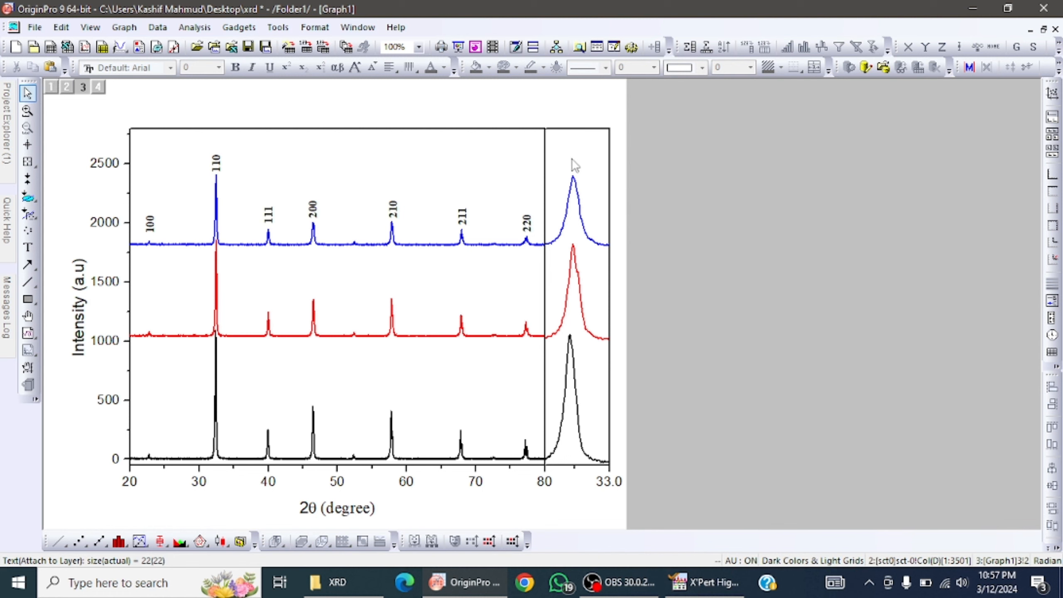
left_click_drag(579, 167, 569, 161)
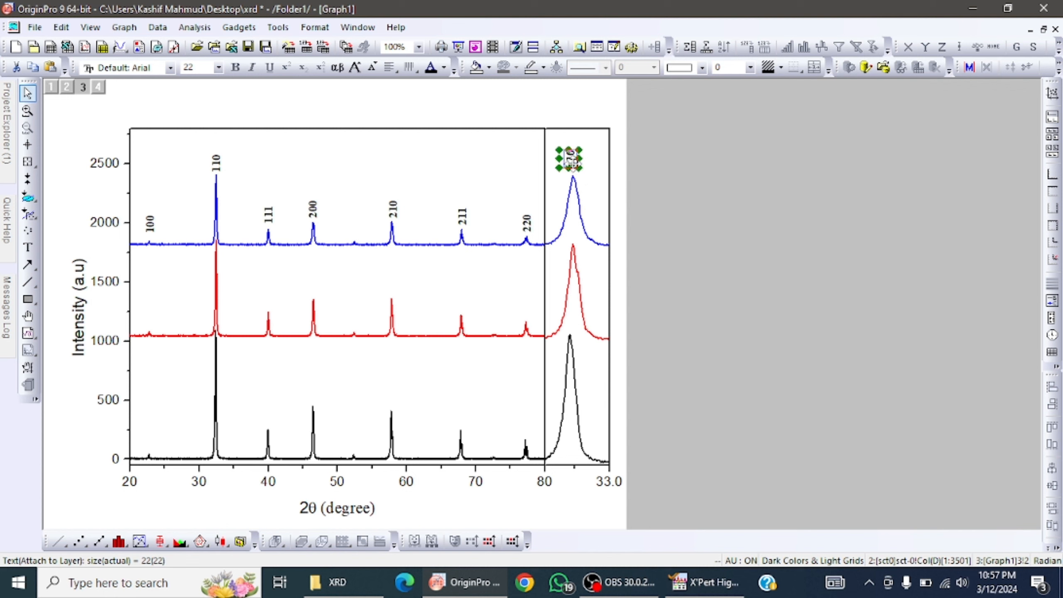
left_click(519, 165)
left_click(575, 170)
left_click(574, 160)
left_click(518, 165)
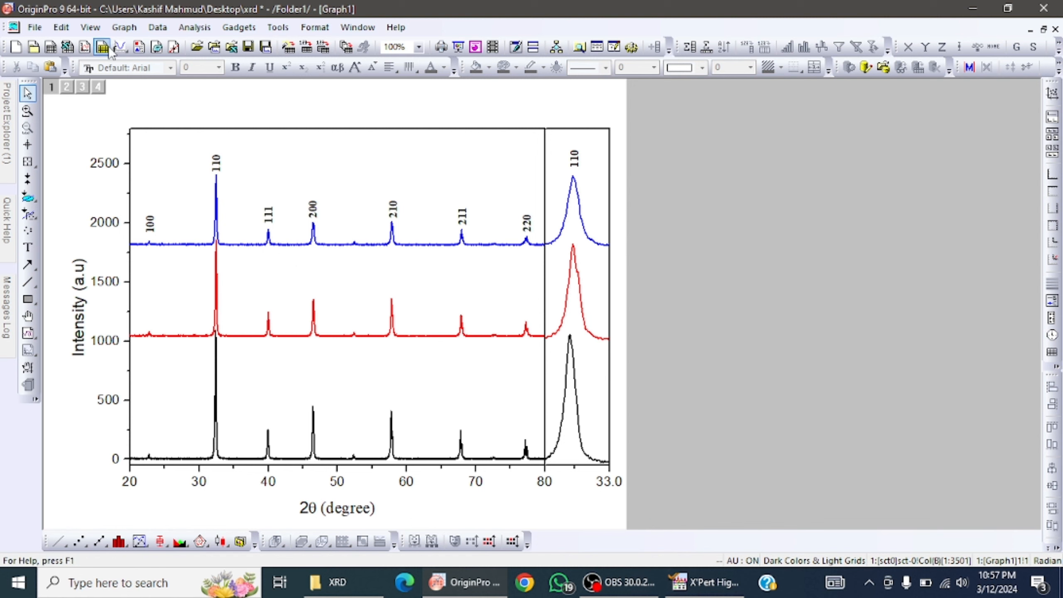
left_click(37, 30)
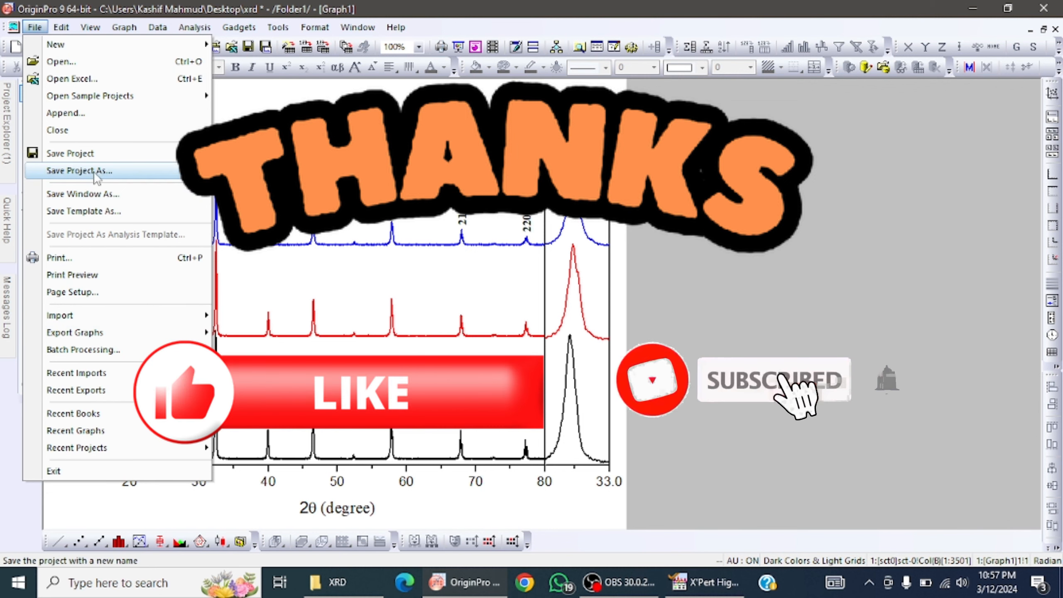
mouse_move(99, 339)
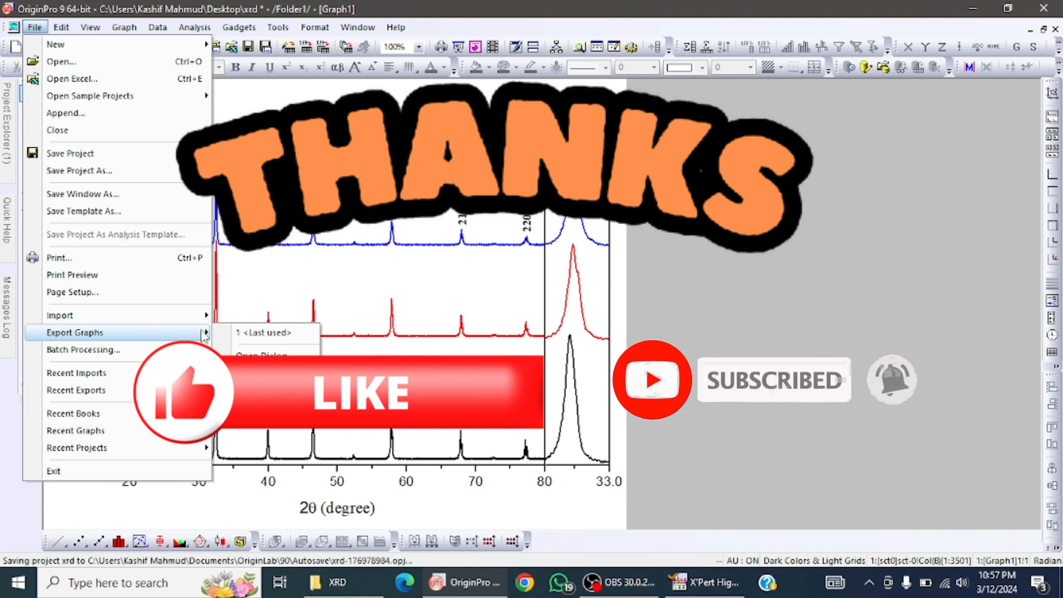
left_click(292, 293)
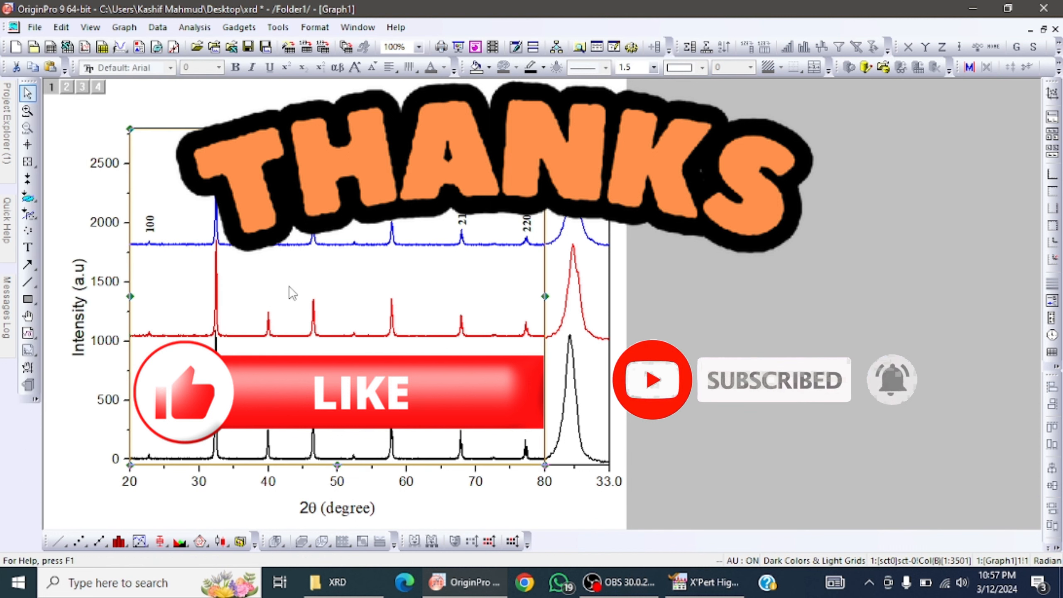